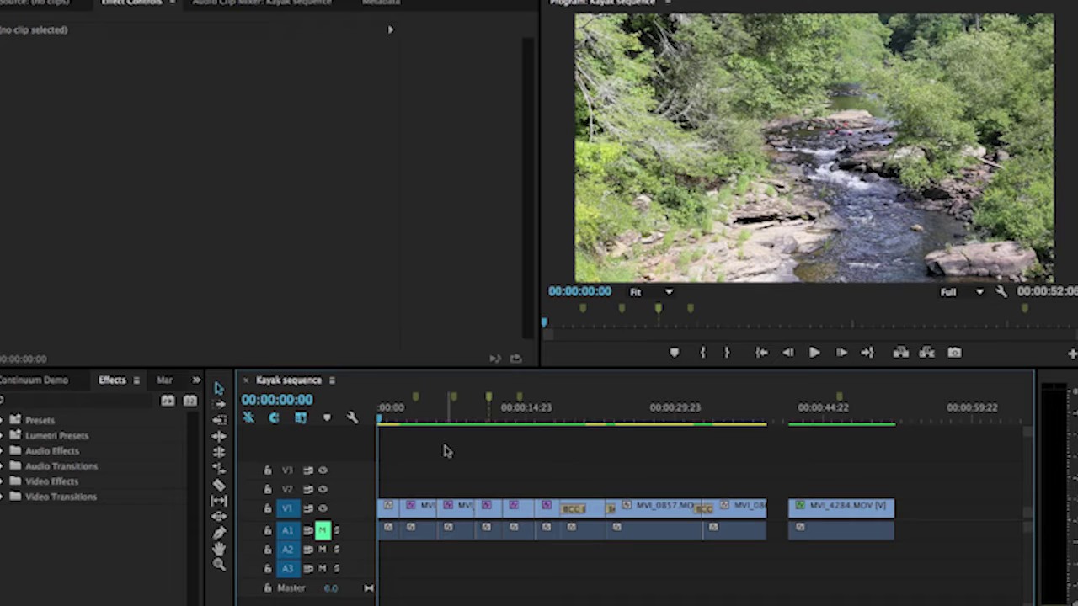
# Step: Move the playhead to 00:00:03:22 on the kayaker sun-flare shot
pyautogui.click(415, 408)
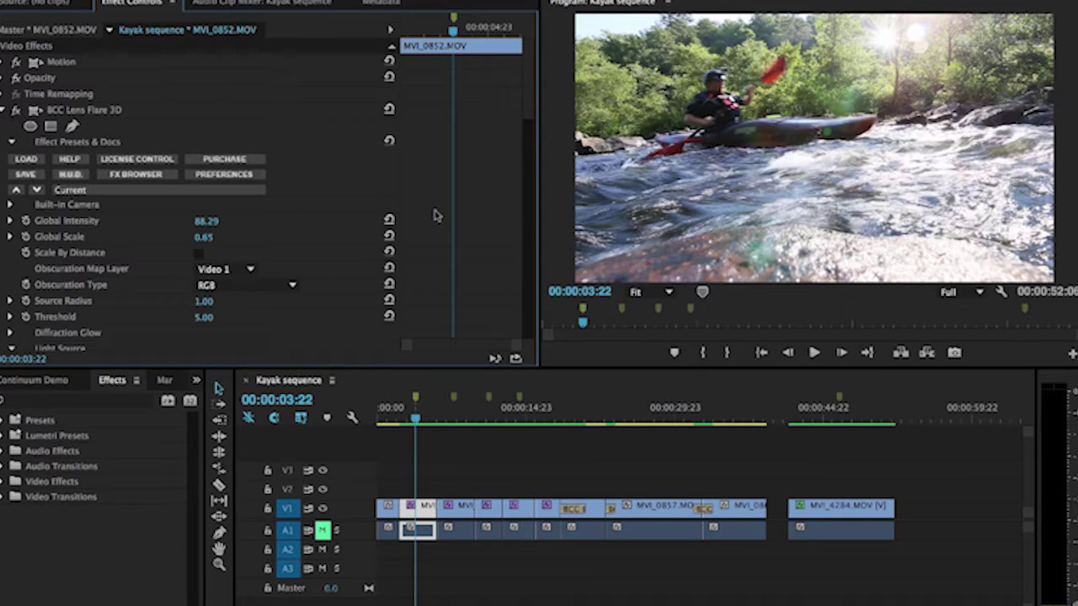
# Step: Scroll down and back up through MVI_0852.MOV's BCC Lens Flare 3D parameters in Effect Controls
pyautogui.scroll(-3, 434, 216)
pyautogui.scroll(-5, 434, 216)
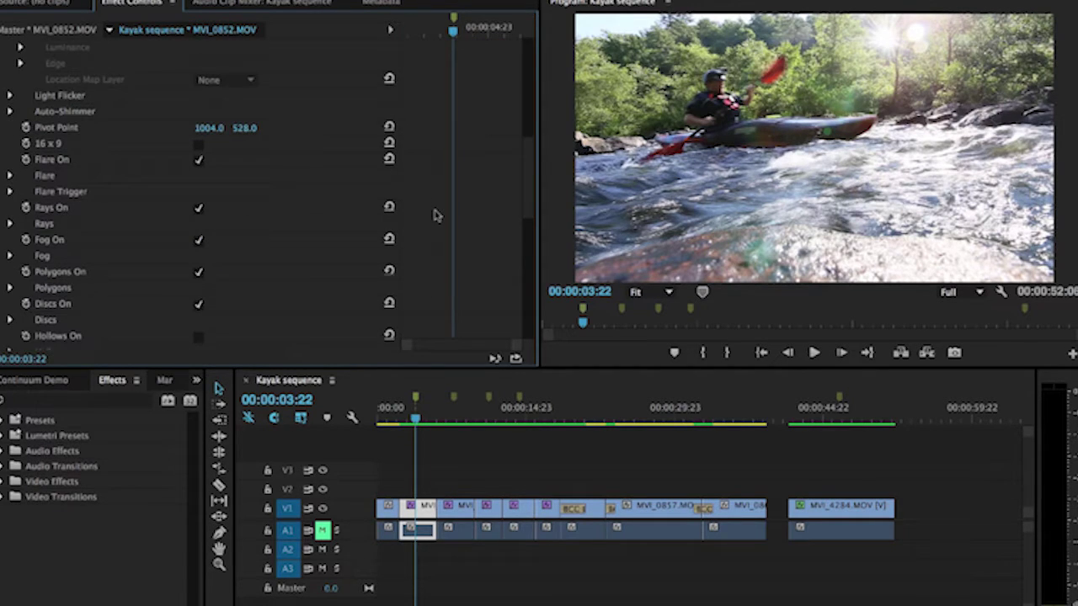
pyautogui.scroll(-10, 434, 216)
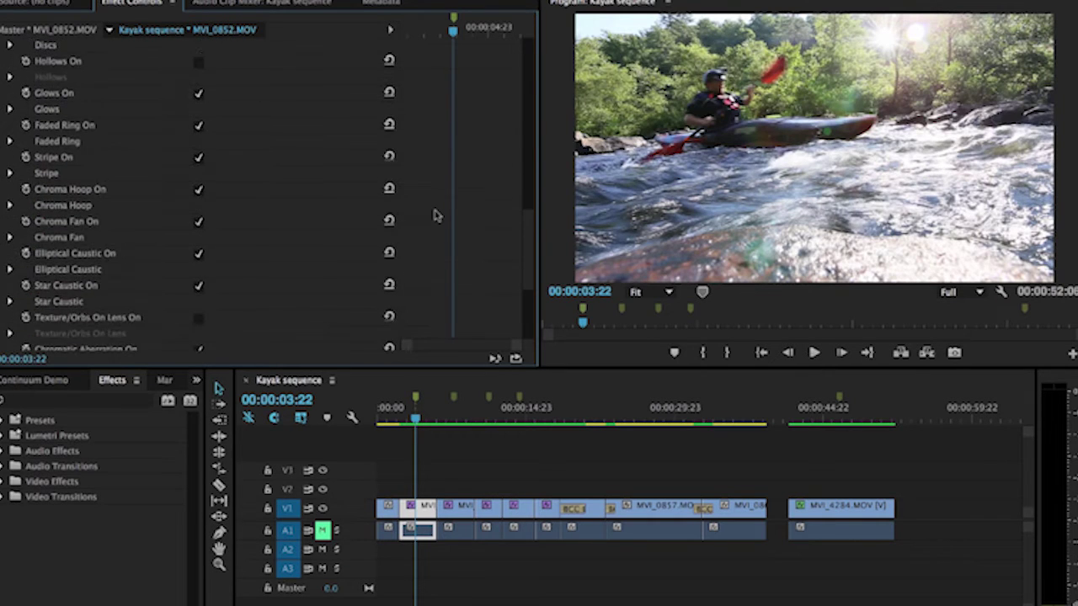
pyautogui.scroll(-6, 435, 216)
pyautogui.scroll(6, 434, 215)
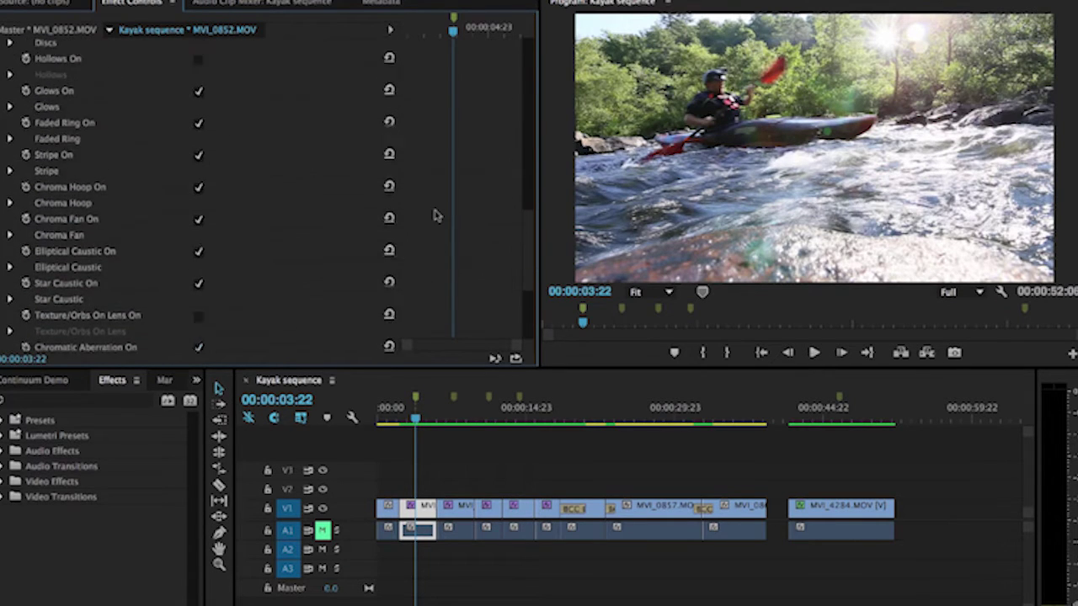
pyautogui.scroll(8, 435, 216)
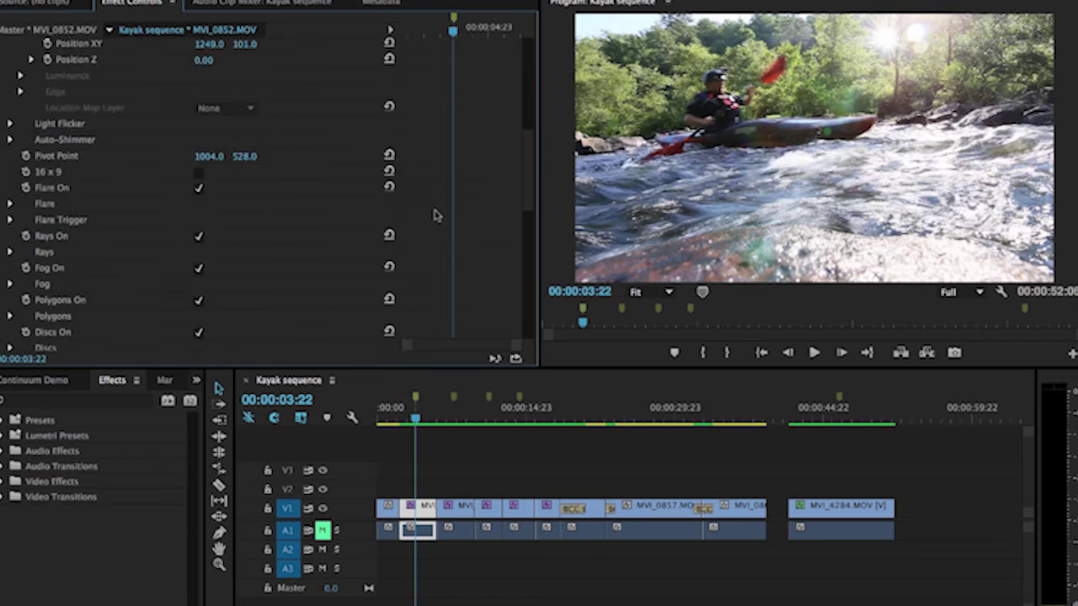
pyautogui.scroll(3, 434, 216)
pyautogui.scroll(6, 434, 215)
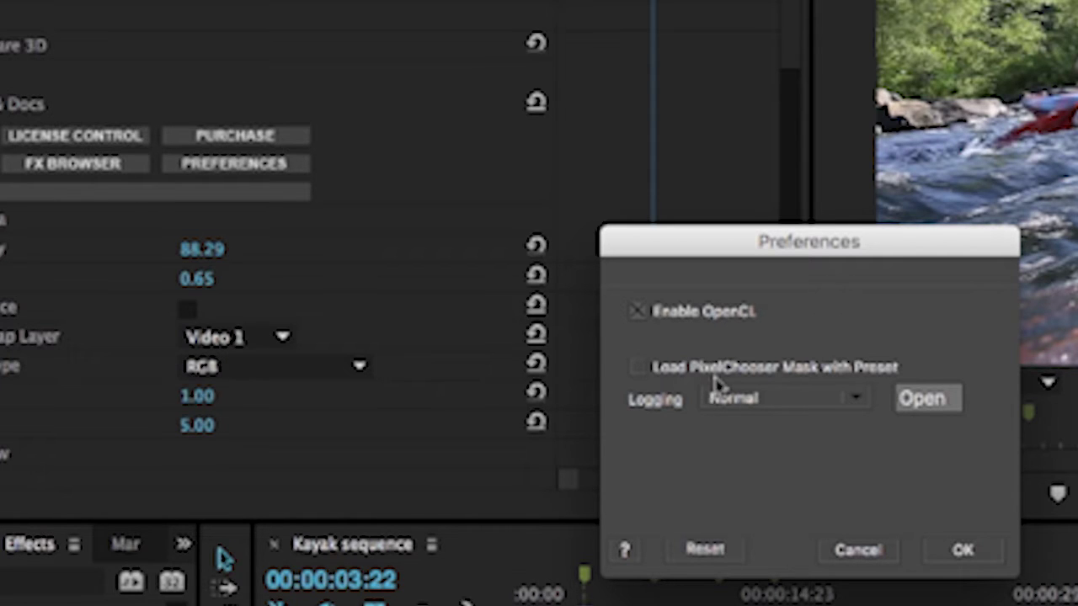
pyautogui.click(856, 554)
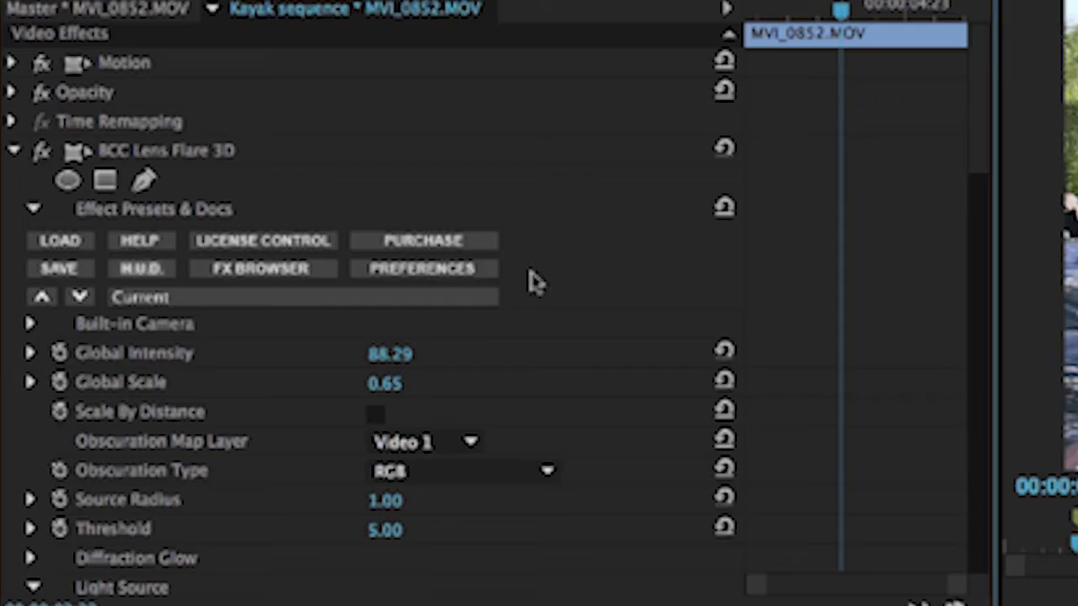
pyautogui.click(145, 299)
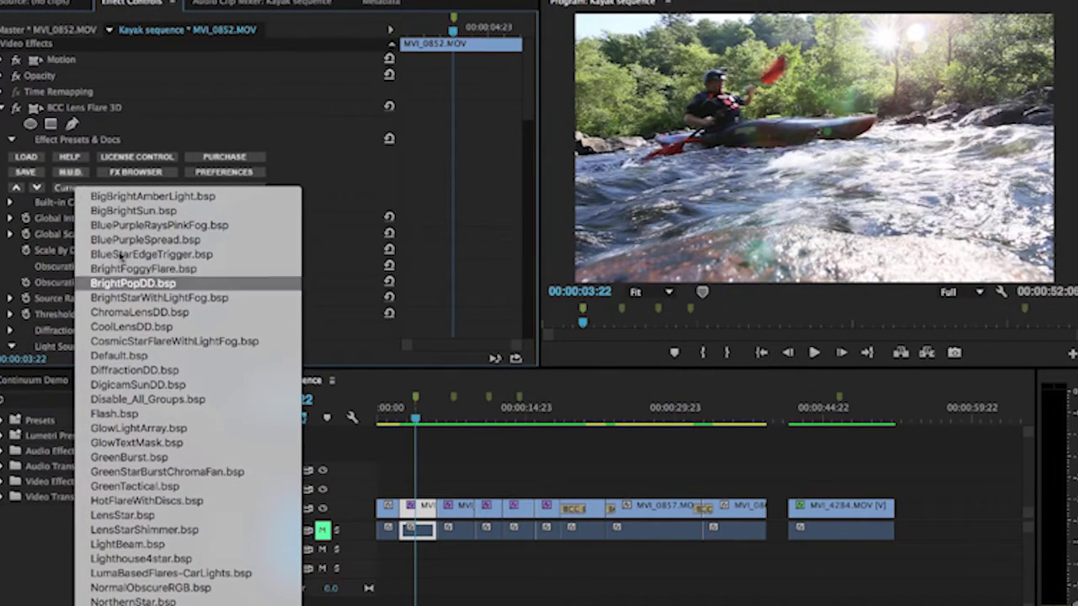
pyautogui.scroll(-10, 143, 472)
pyautogui.scroll(-5, 166, 478)
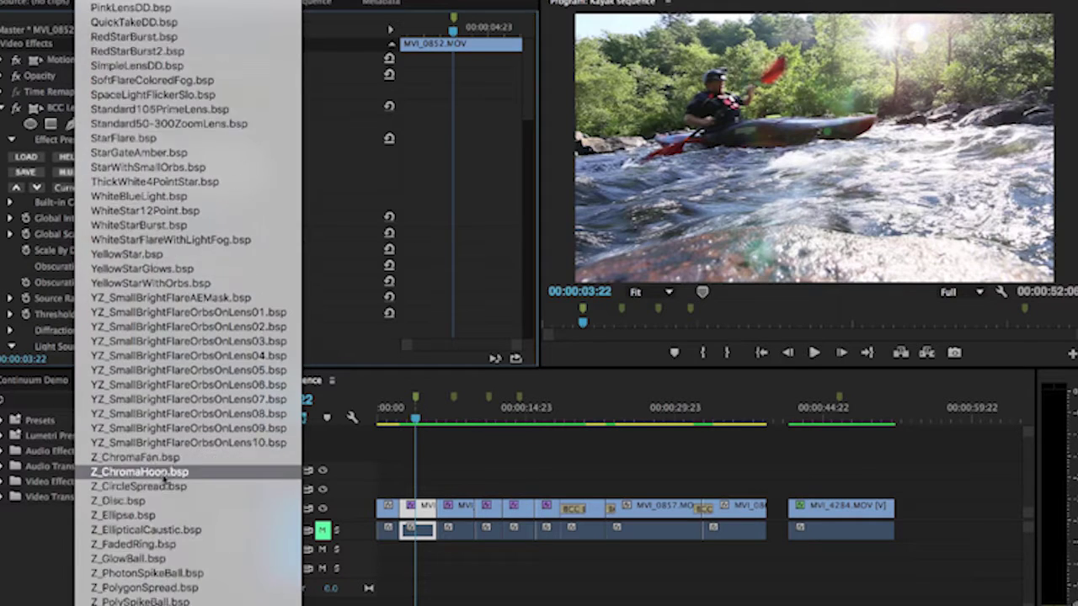
pyautogui.scroll(10, 165, 480)
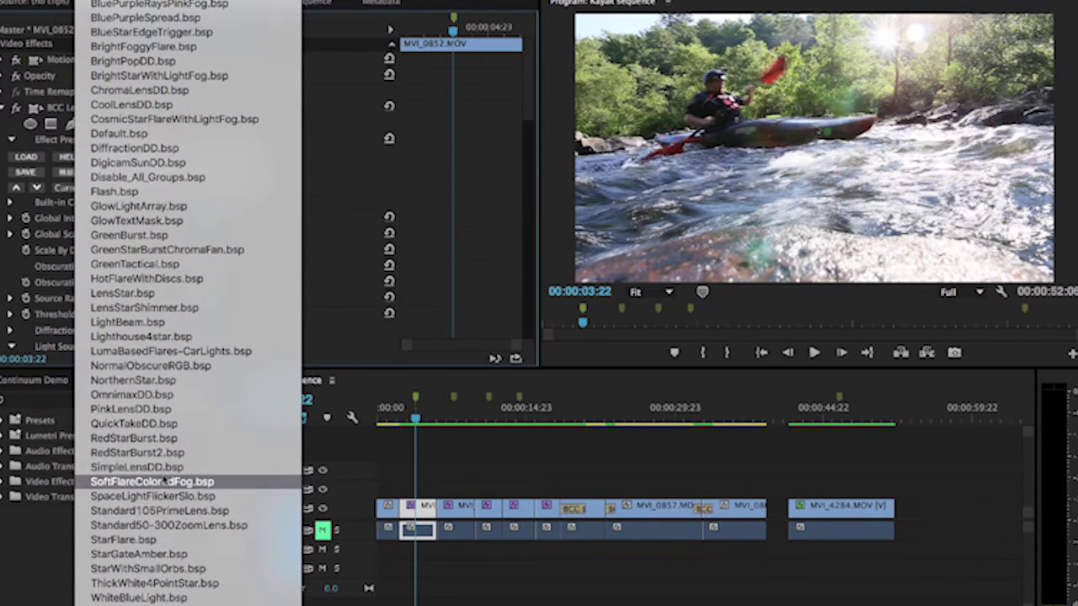
pyautogui.click(341, 175)
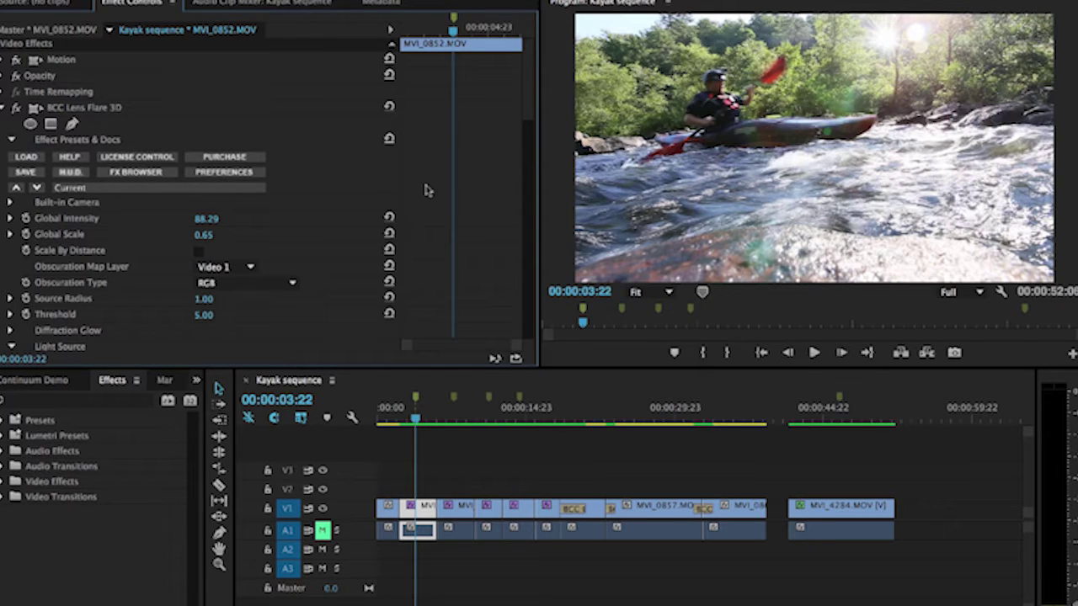
# Step: Scrub the flare on the kayak shot from 00:00:03:20 through 00:00:04:12 to 00:00:05:00
pyautogui.scroll(-5, 425, 190)
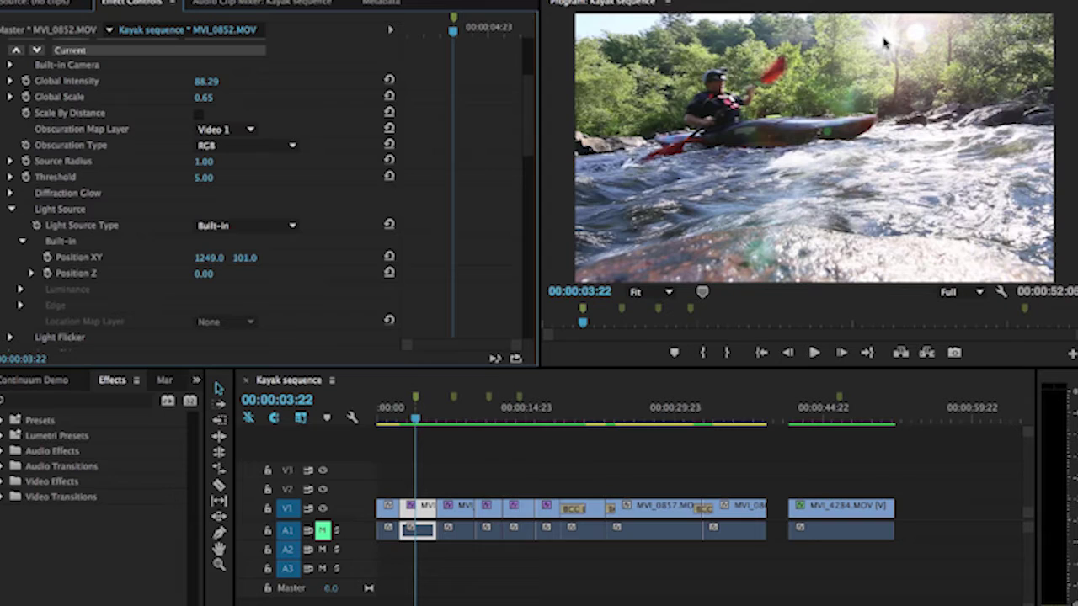
pyautogui.click(417, 420)
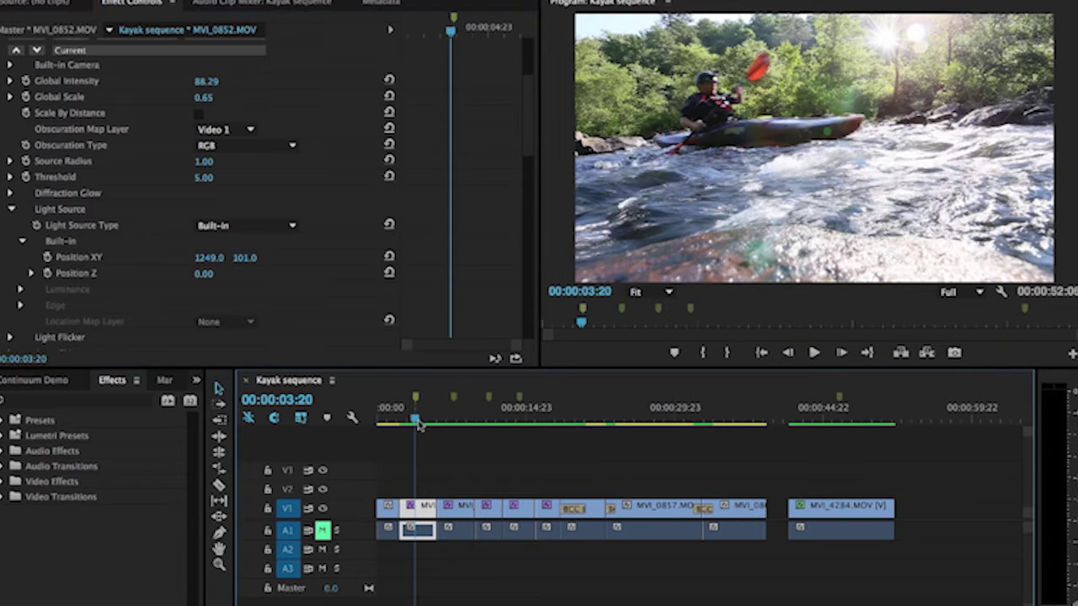
pyautogui.moveTo(419, 425); pyautogui.dragTo(420, 425)
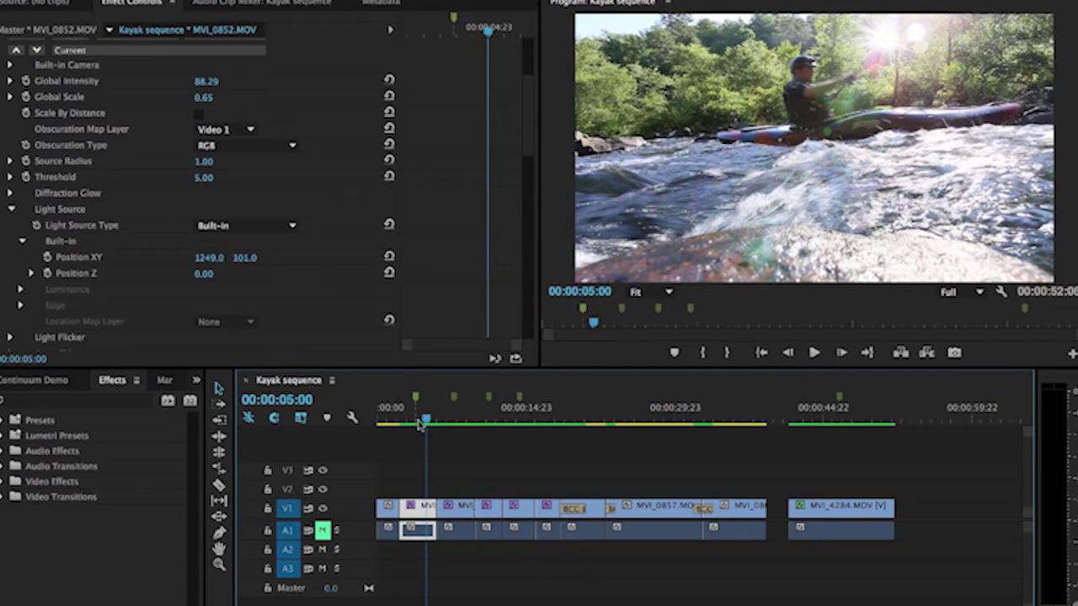
pyautogui.moveTo(421, 424); pyautogui.dragTo(421, 424)
# Step: Check the Obscuration Map Layer and Obscuration Type options, keeping Video 1 and RGB
pyautogui.click(250, 129)
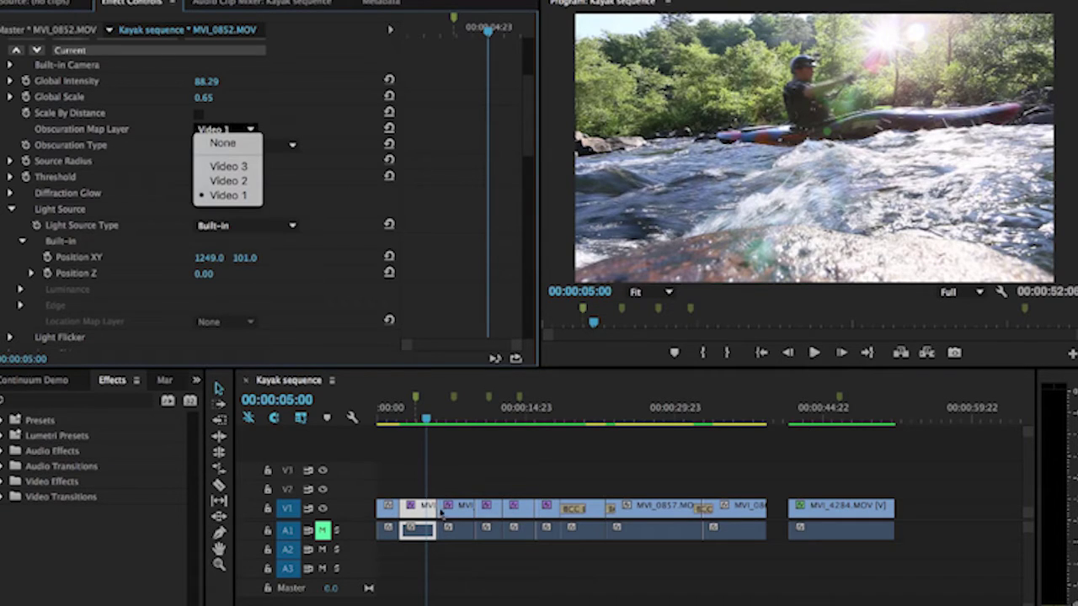
pyautogui.click(332, 146)
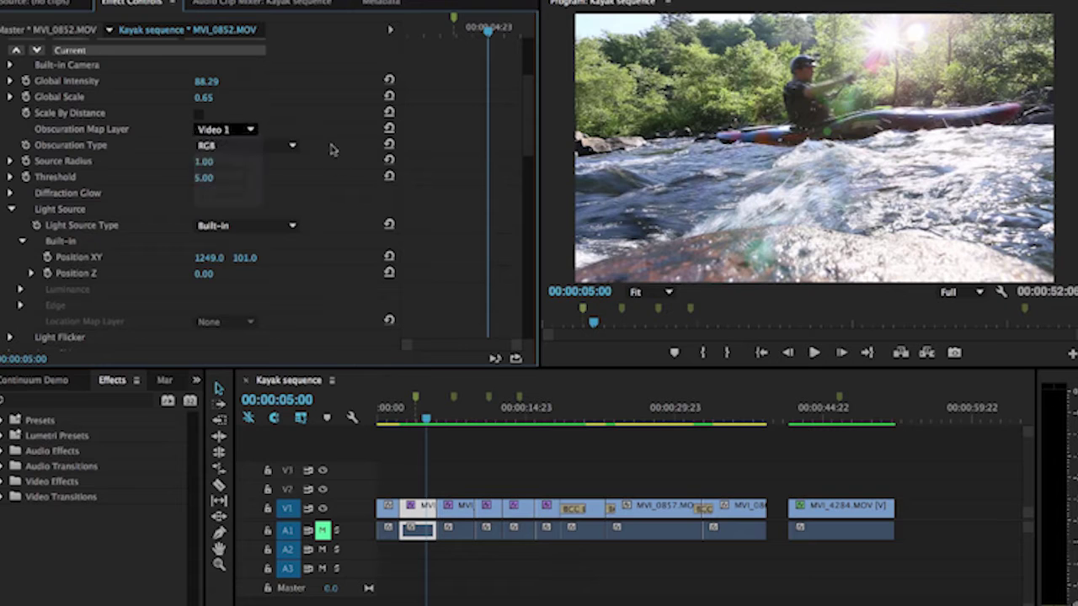
pyautogui.click(292, 147)
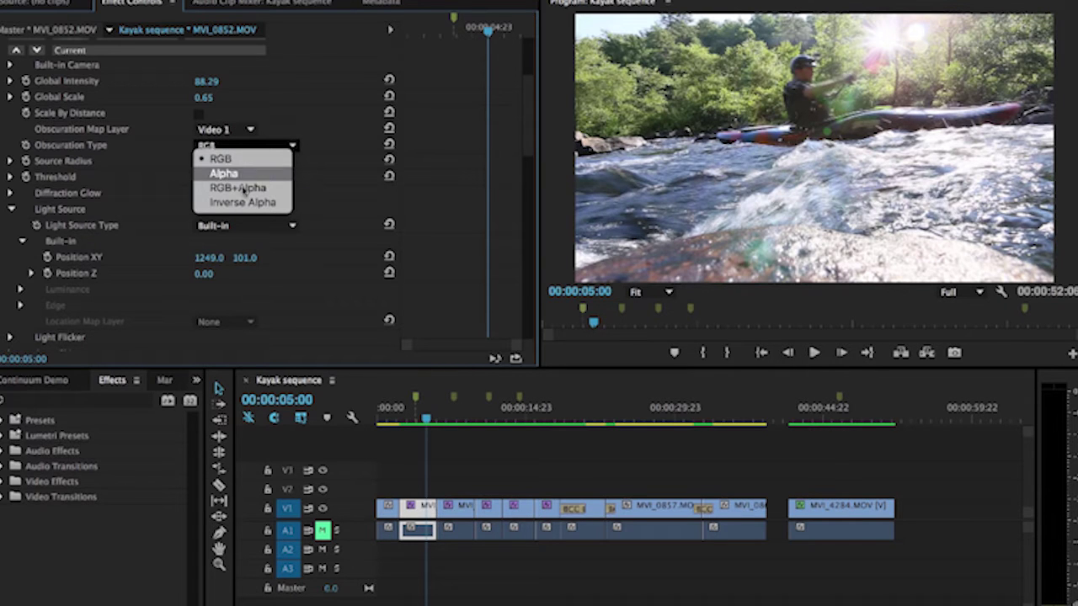
pyautogui.click(319, 152)
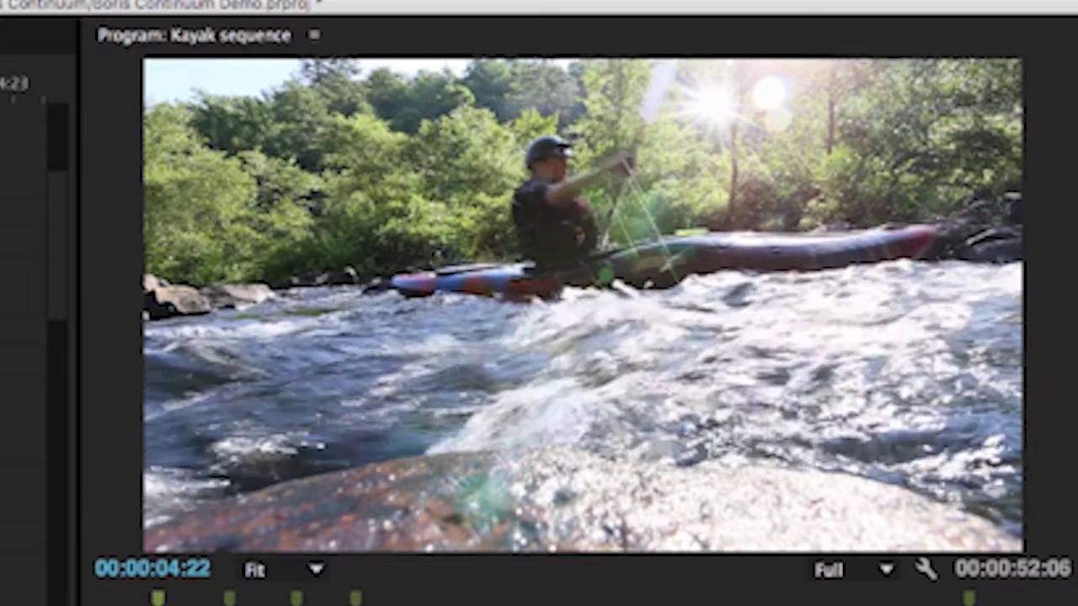
# Step: Step back into the opening river clip and play the sequence through to 00:00:07:17
pyautogui.press('Left')
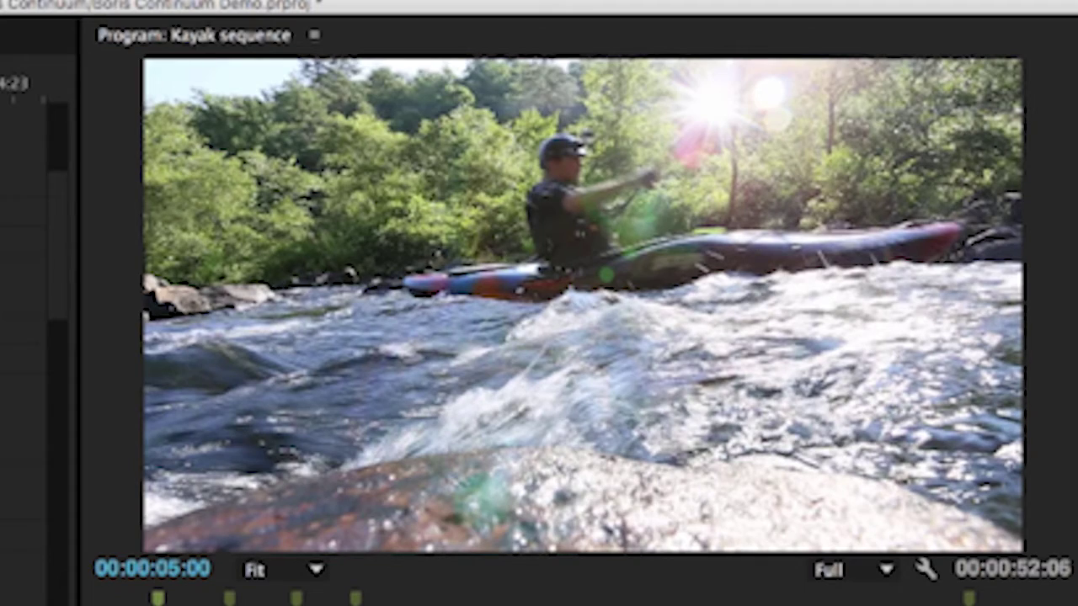
pyautogui.press('Left')
pyautogui.press('Left')
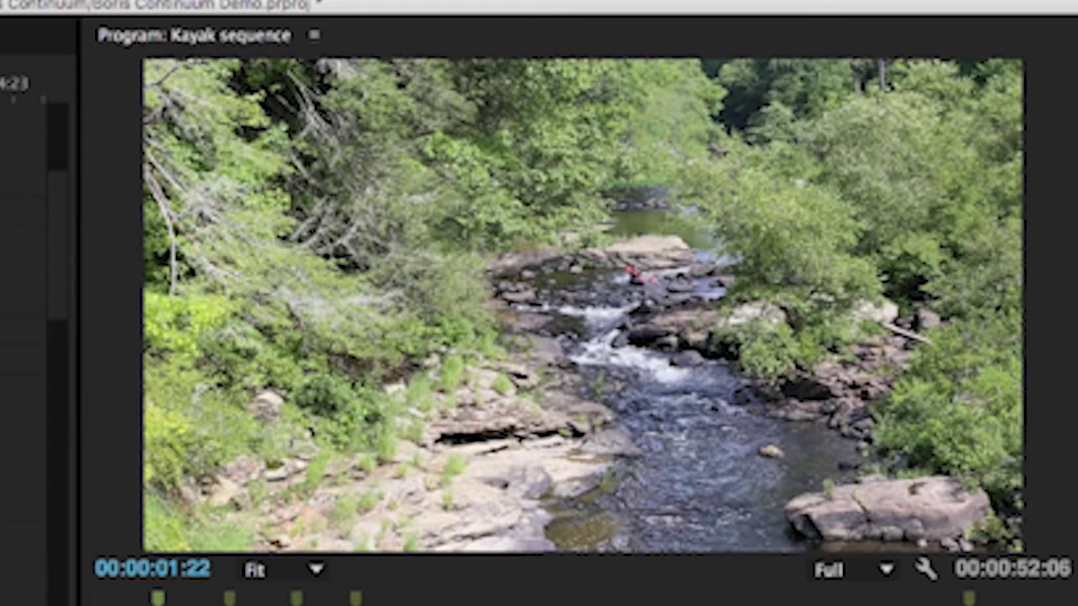
pyautogui.press('space')
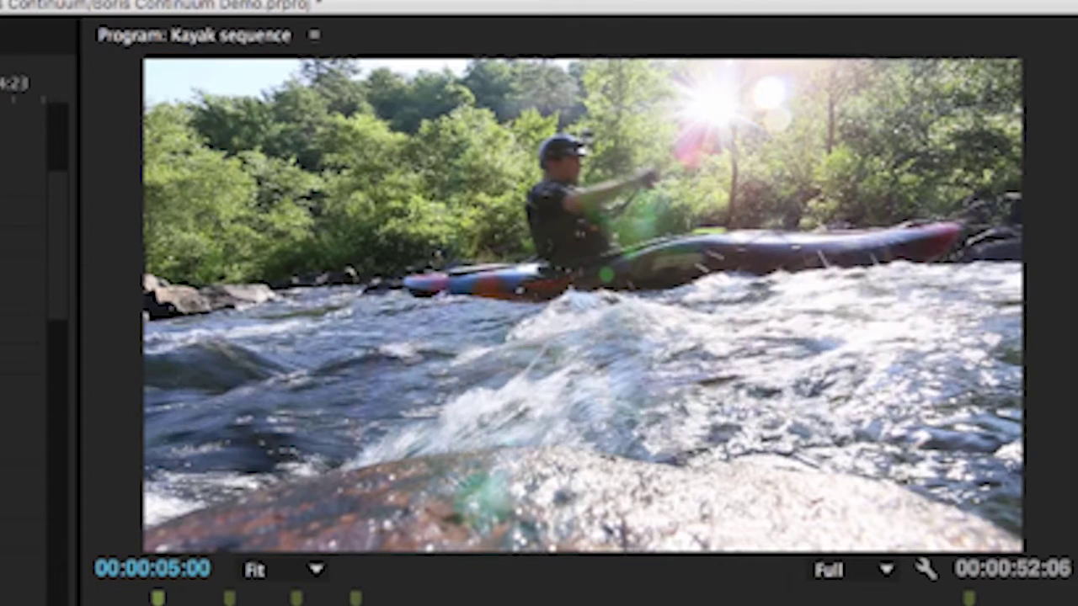
pyautogui.press('Right')
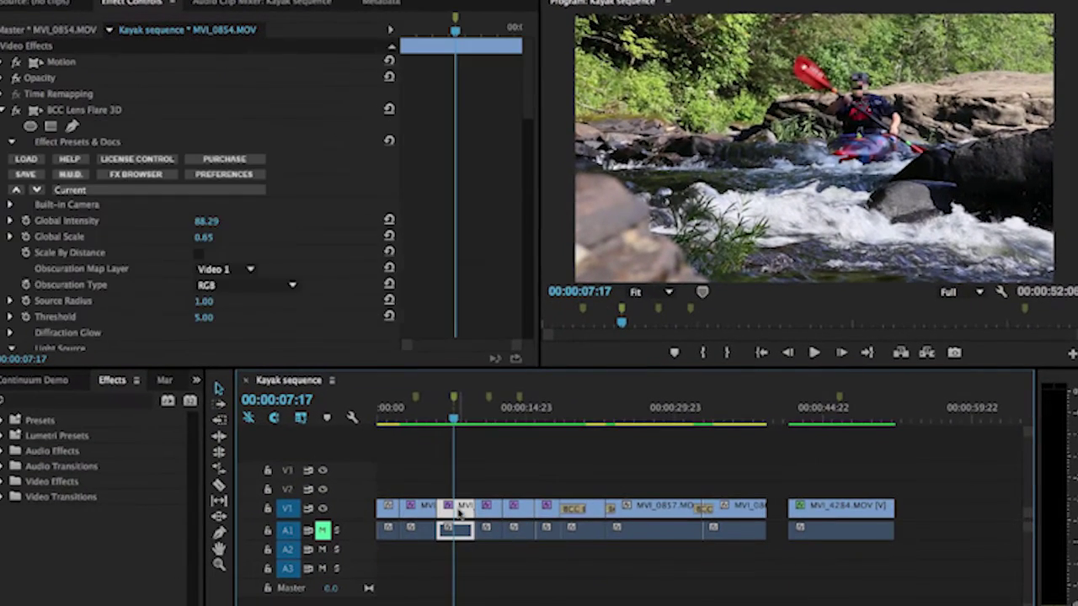
# Step: Select MVI_0854.MOV and scroll its BCC WitnessProtection settings to the Mocha section
pyautogui.click(459, 512)
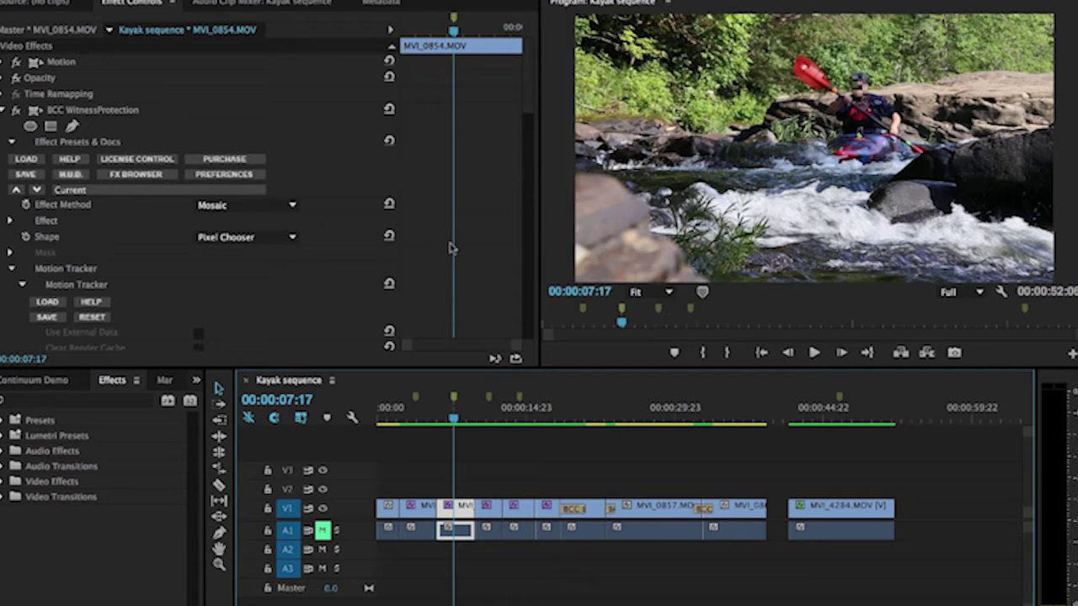
pyautogui.scroll(-20, 450, 248)
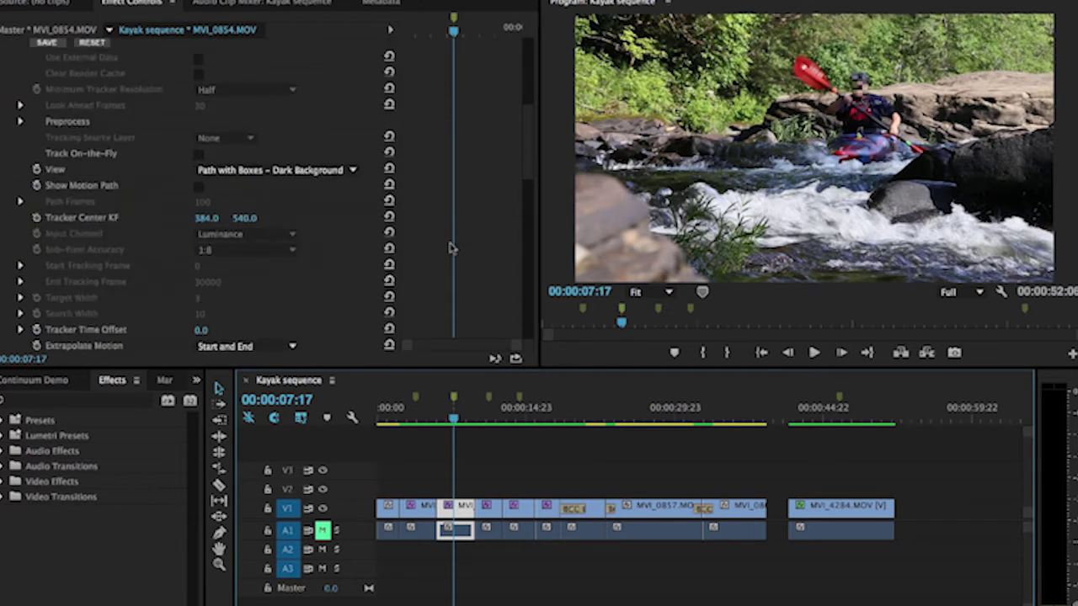
pyautogui.scroll(5, 450, 249)
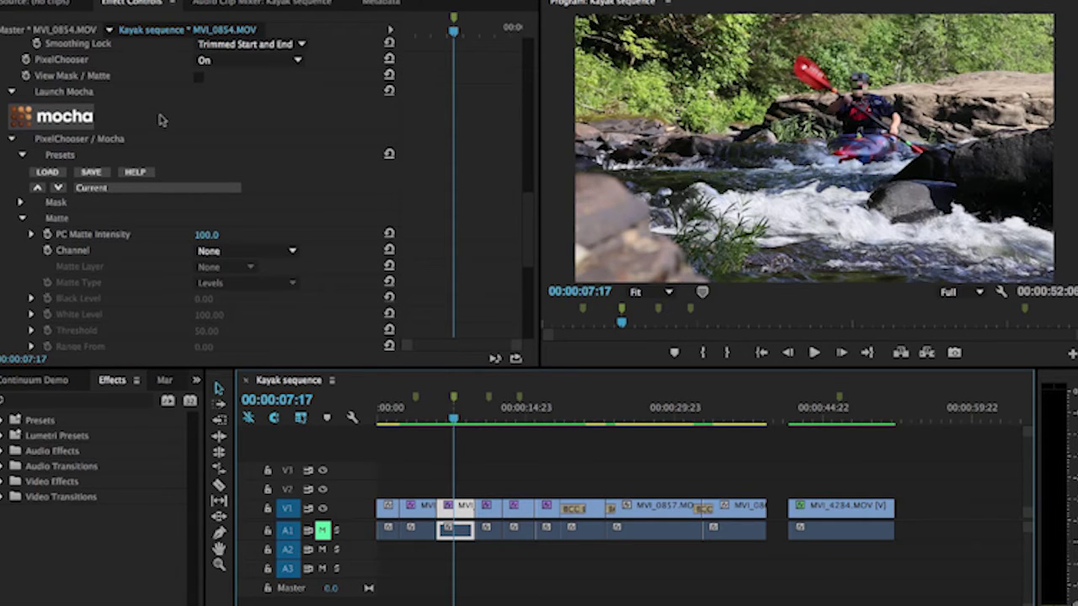
# Step: Launch Mocha for MVI_0854.MOV and jump through frames 251, 448, 543 and 590
pyautogui.click(49, 114)
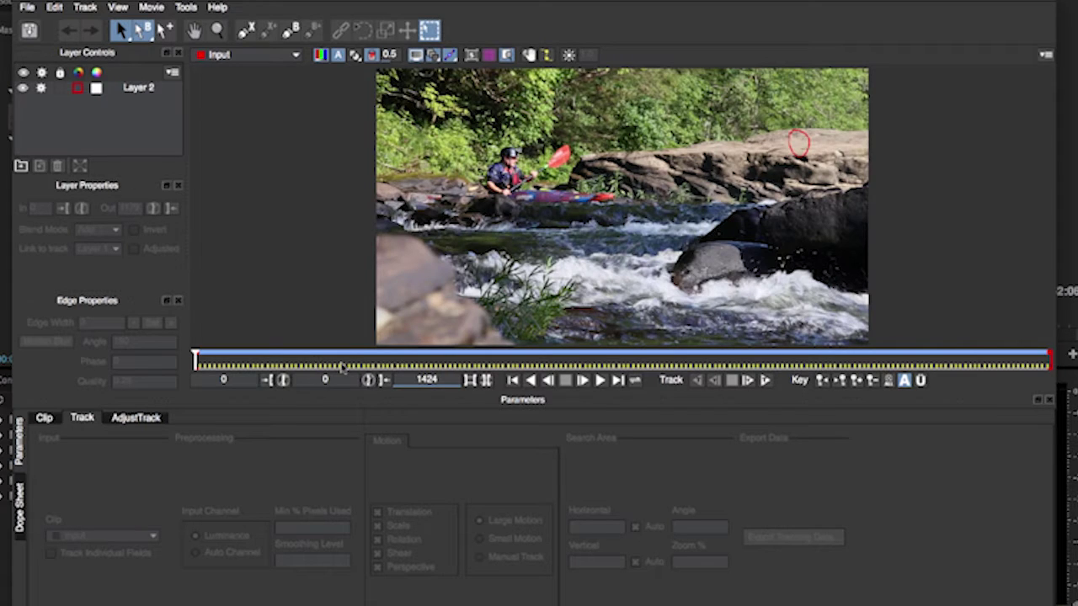
pyautogui.click(345, 365)
pyautogui.click(463, 362)
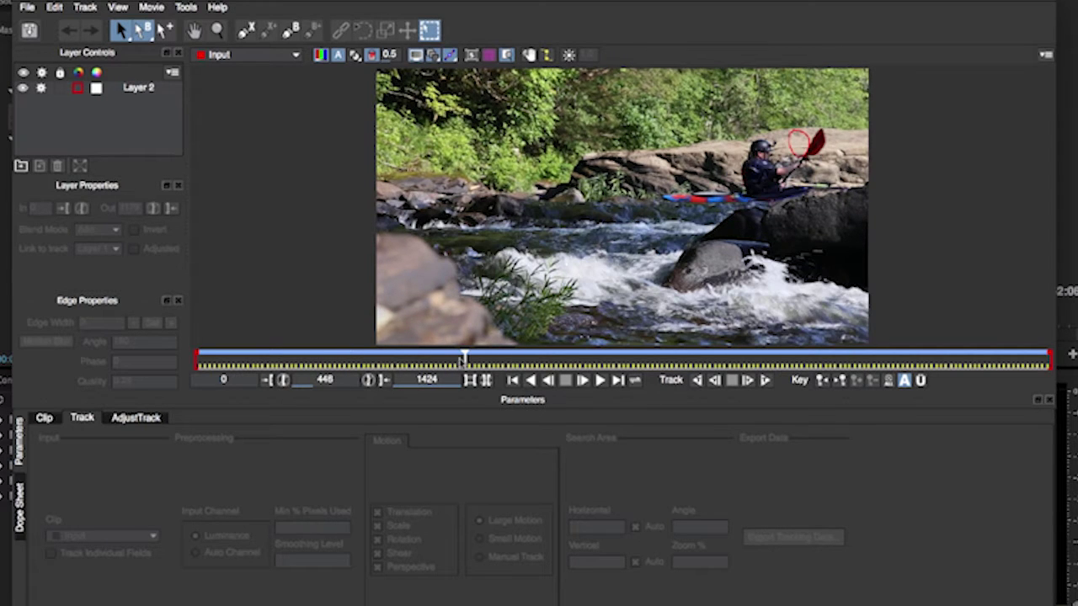
pyautogui.click(520, 362)
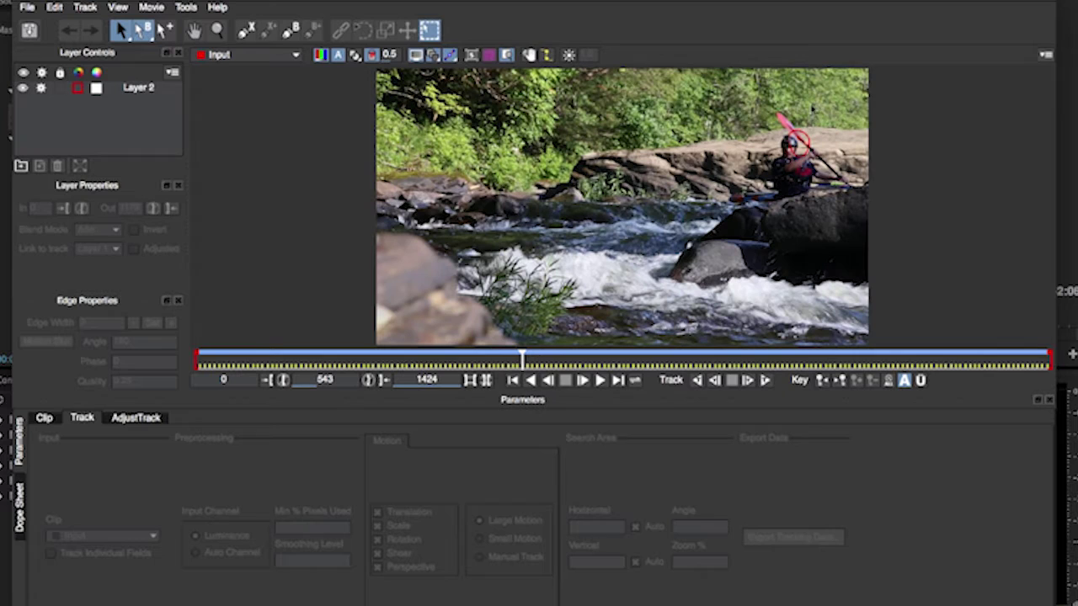
pyautogui.click(550, 362)
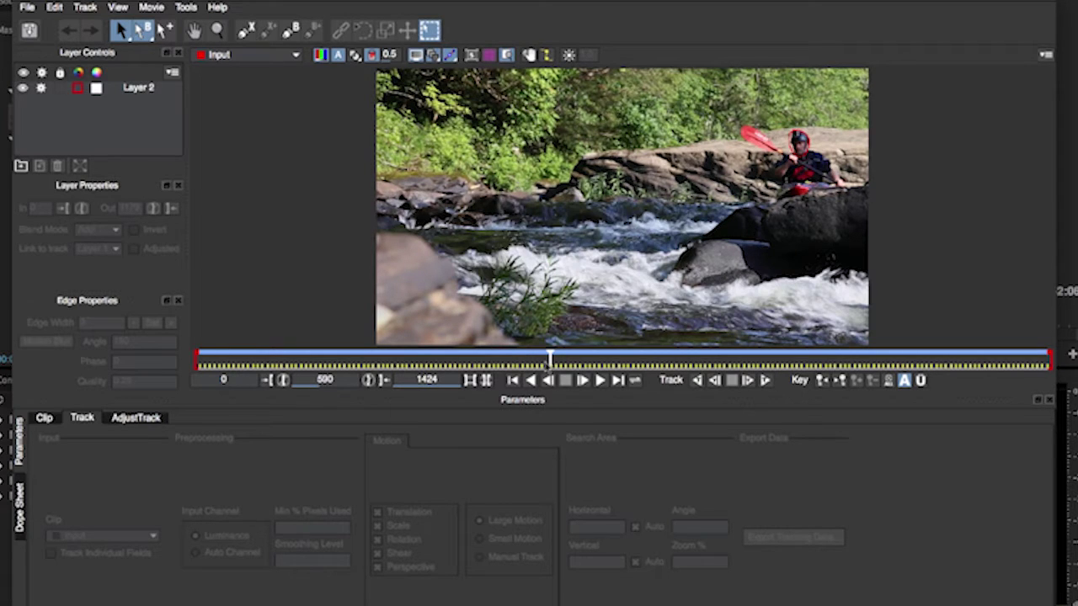
# Step: Show Layer 2's shape and scrub around frame 679 to confirm it tracks the kayaker
pyautogui.click(796, 155)
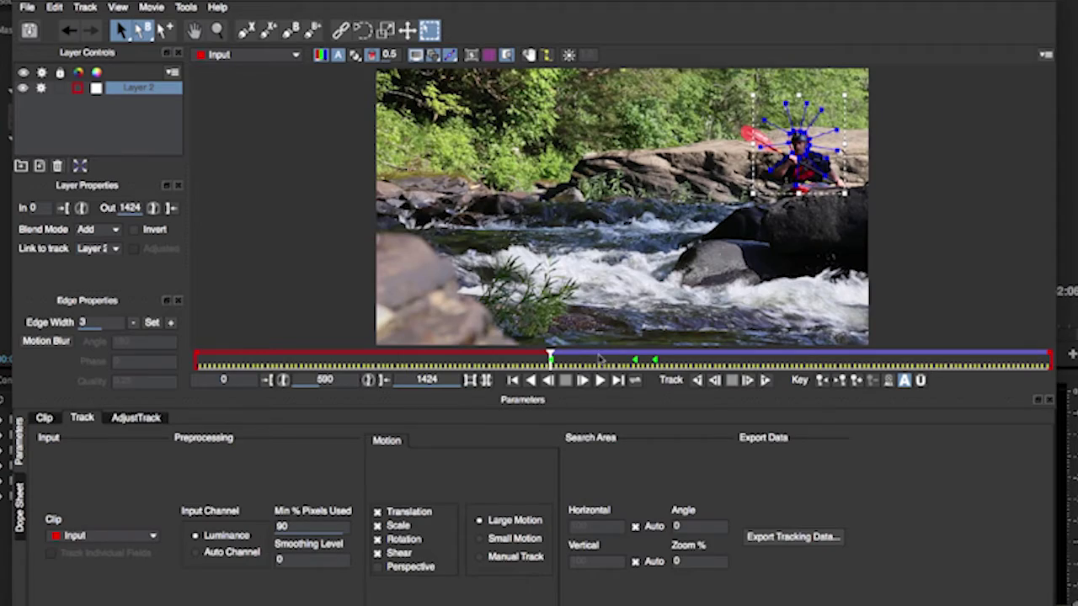
pyautogui.moveTo(577, 364); pyautogui.dragTo(601, 368)
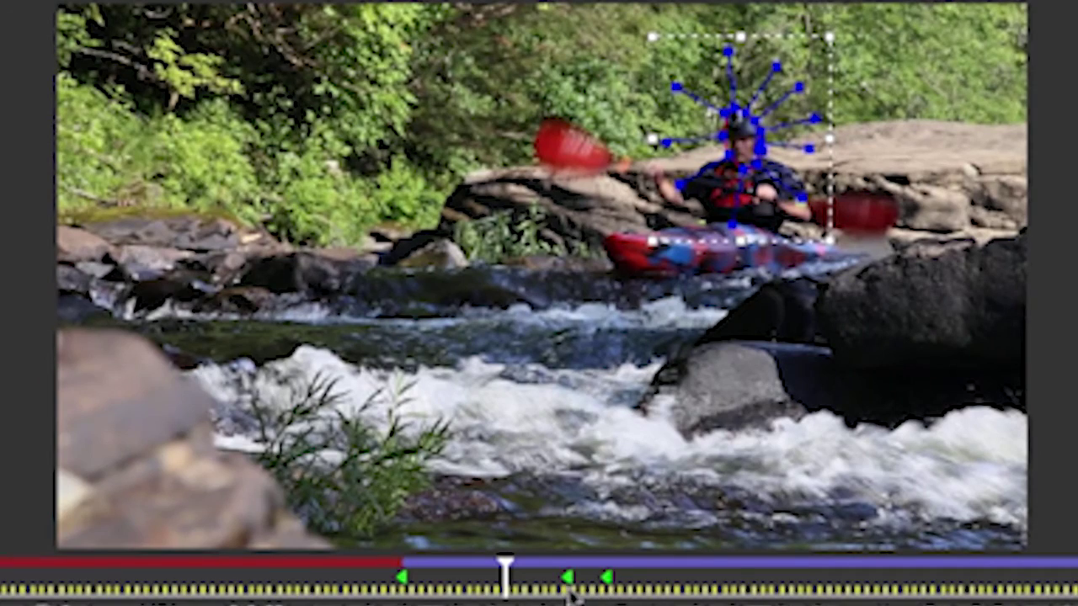
pyautogui.click(571, 594)
pyautogui.moveTo(574, 596); pyautogui.dragTo(570, 594)
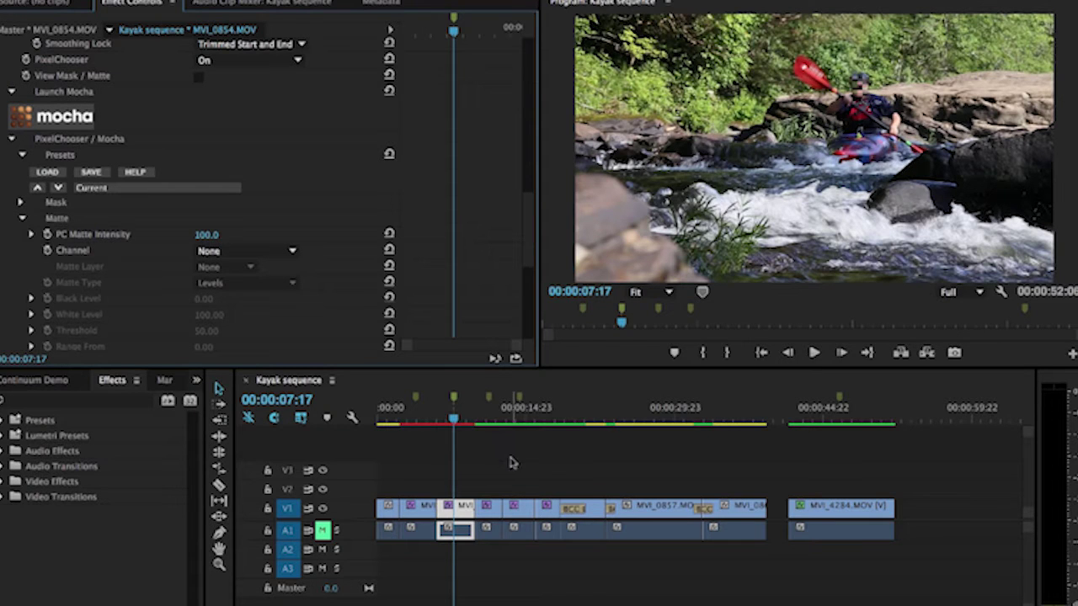
pyautogui.moveTo(449, 426); pyautogui.dragTo(441, 425)
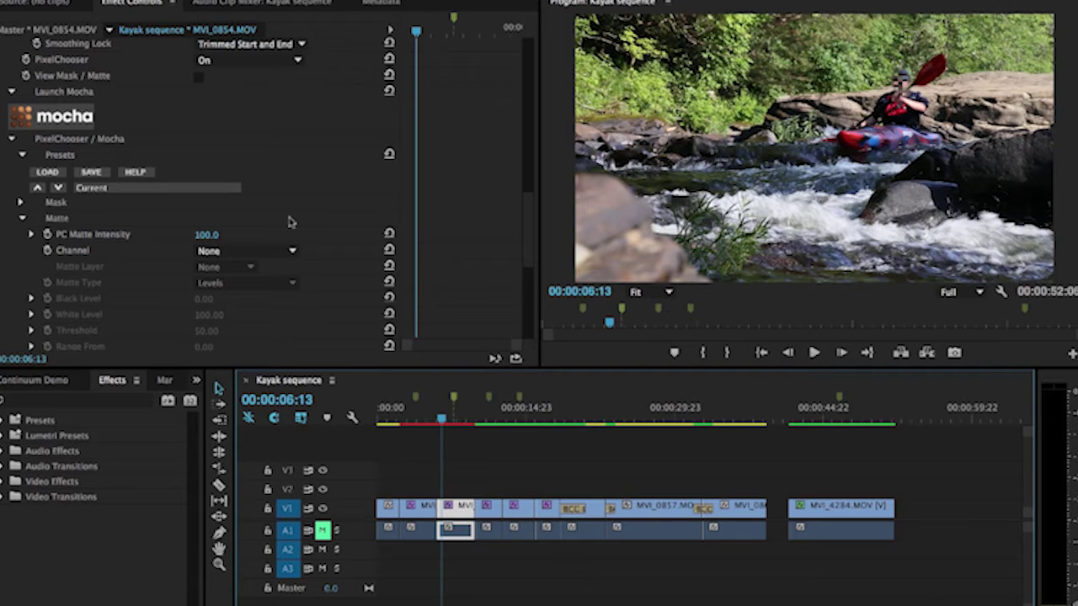
pyautogui.scroll(10, 423, 161)
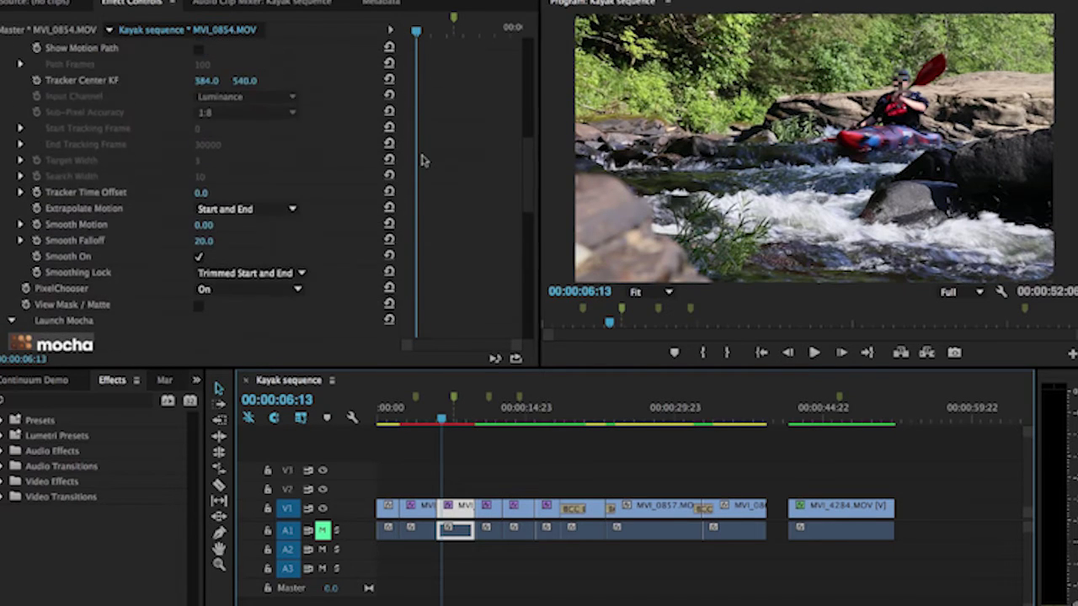
pyautogui.scroll(6, 423, 161)
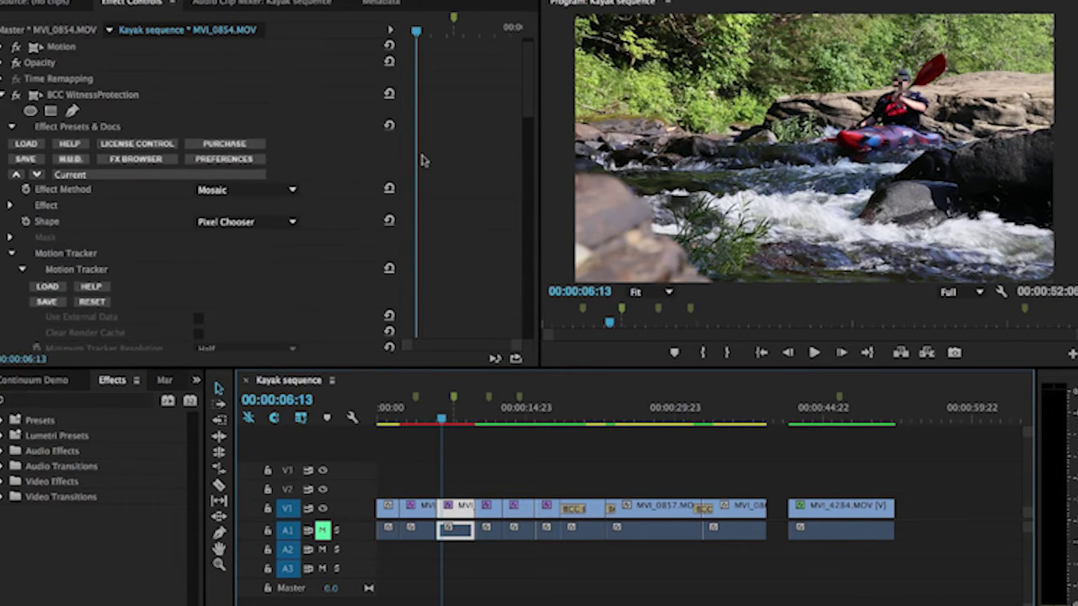
pyautogui.scroll(-14, 424, 161)
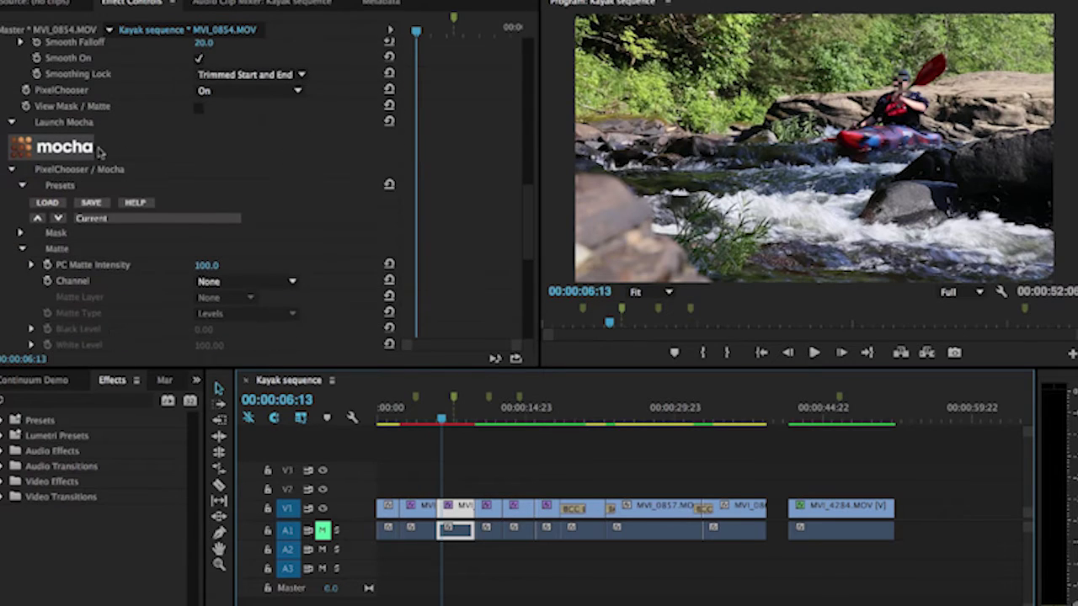
pyautogui.scroll(6, 413, 159)
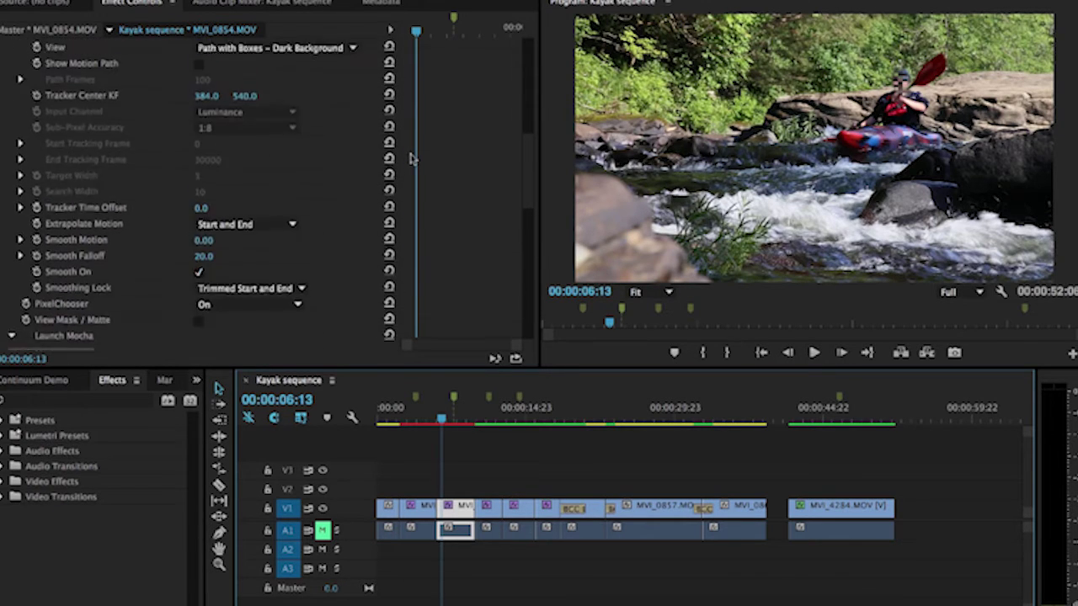
pyautogui.scroll(5, 412, 158)
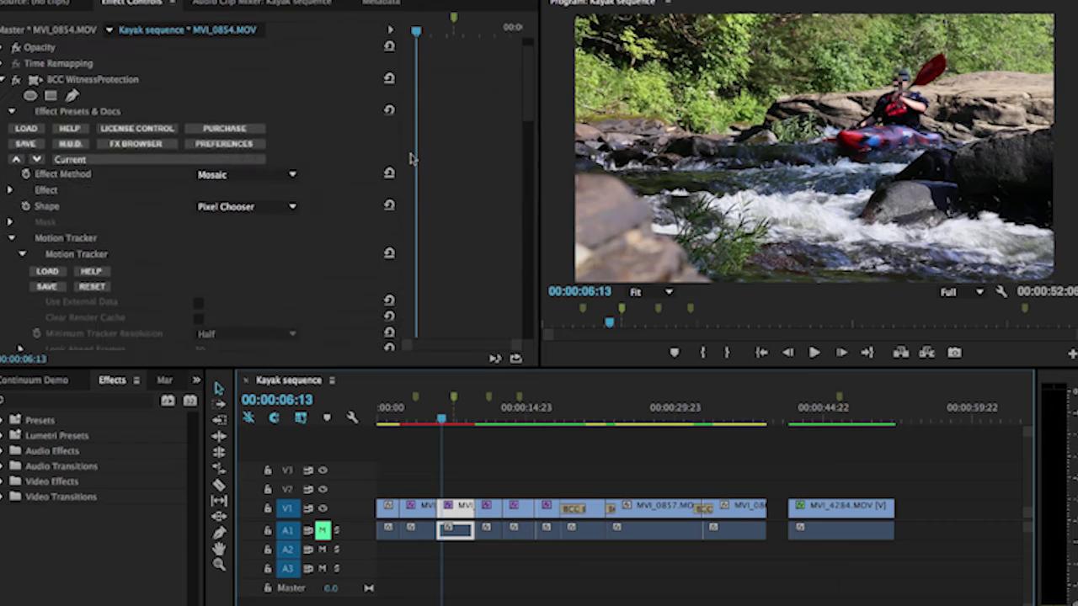
pyautogui.scroll(2, 410, 159)
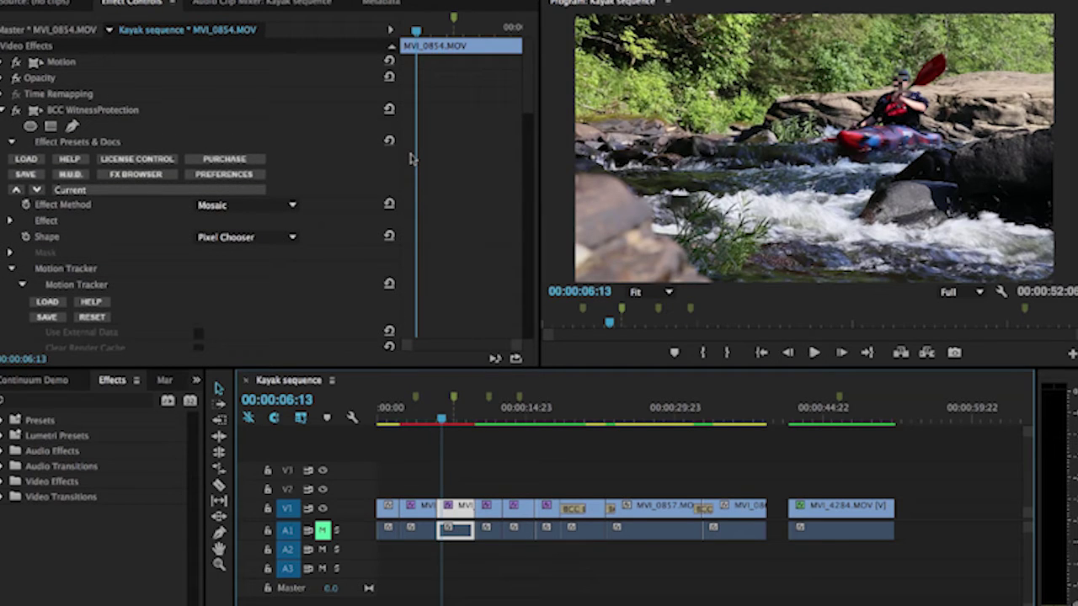
pyautogui.click(281, 205)
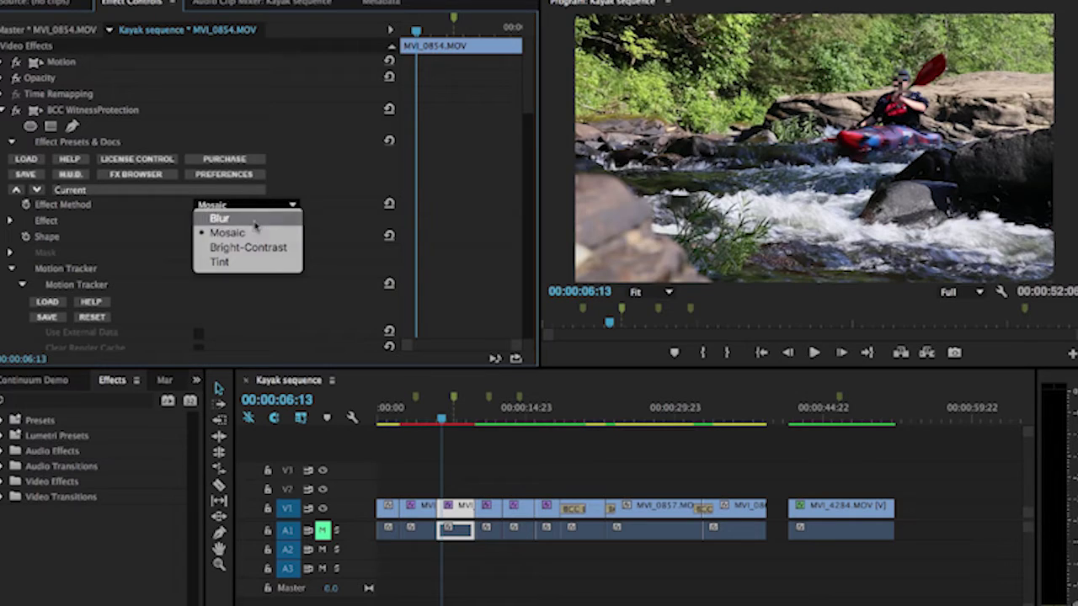
pyautogui.click(256, 223)
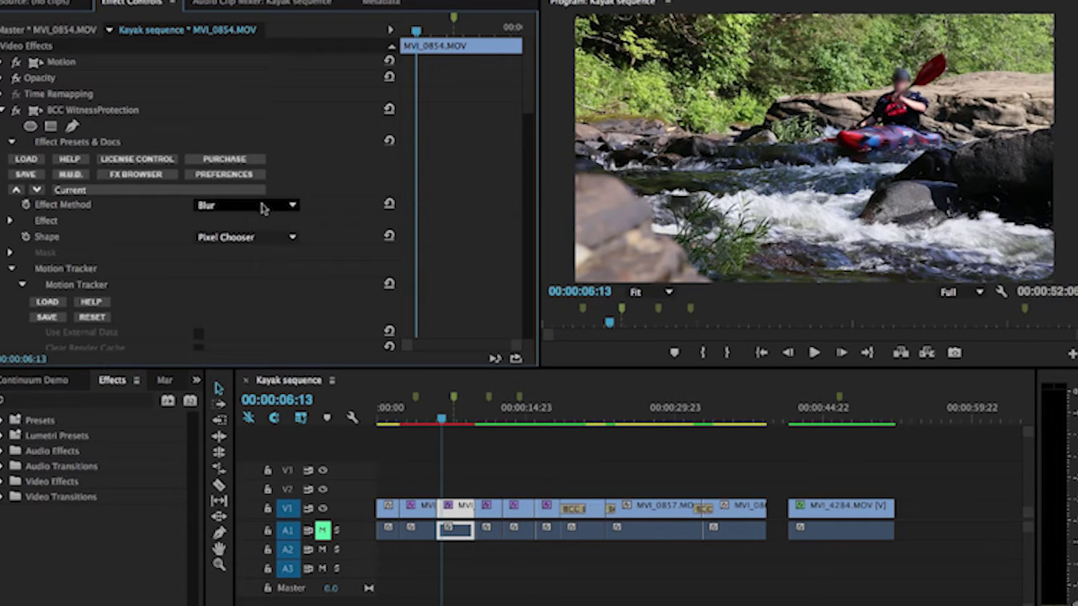
pyautogui.click(261, 207)
pyautogui.click(244, 233)
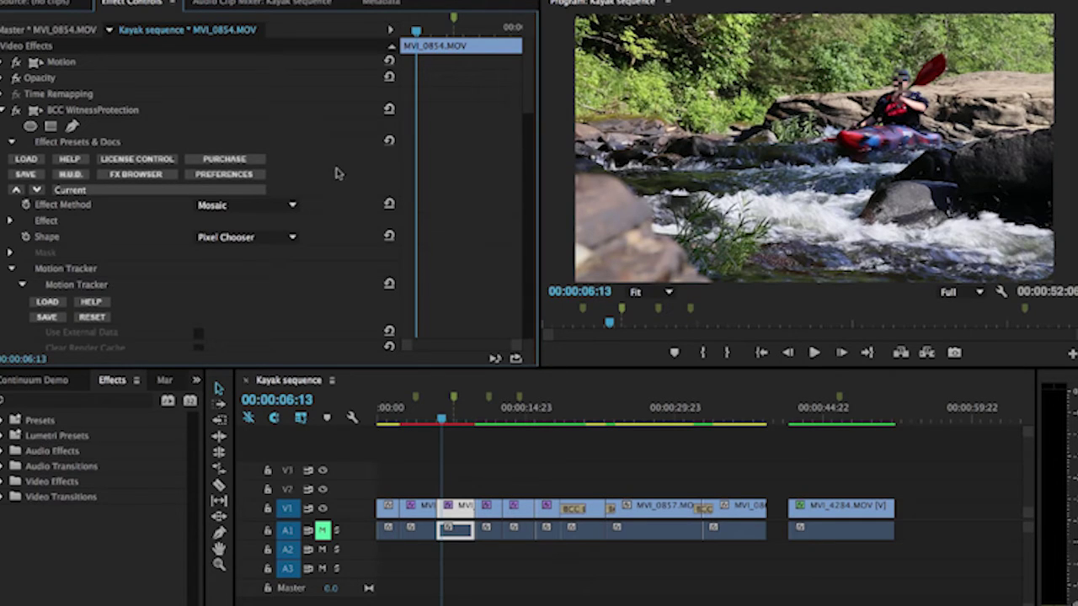
pyautogui.click(293, 239)
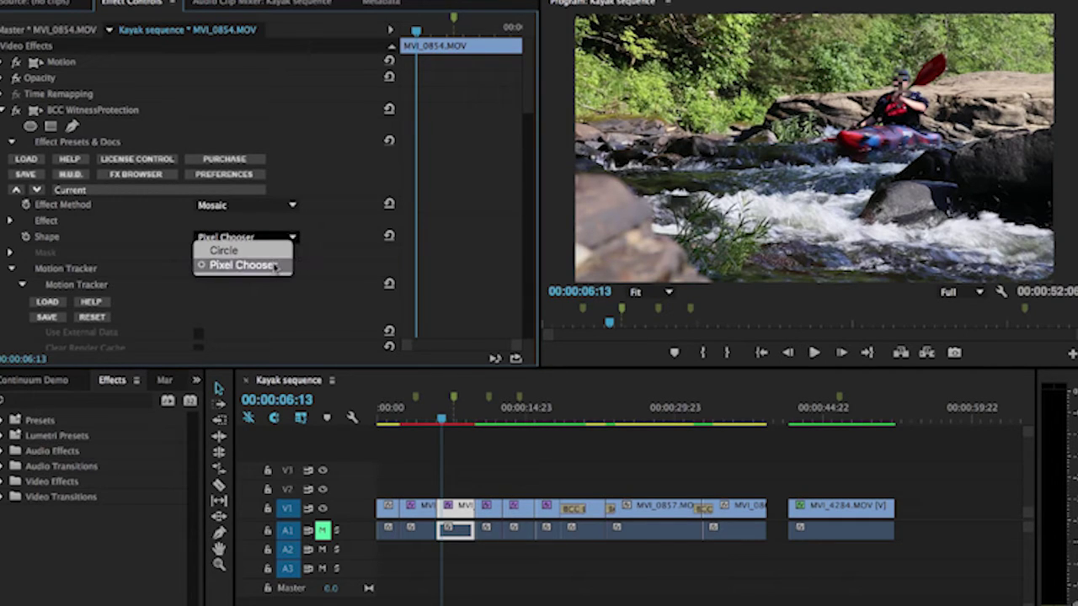
# Step: Close the shape list unchanged, then collapse and re-expand the PixelChooser / Mocha group
pyautogui.click(445, 233)
pyautogui.scroll(-10, 438, 272)
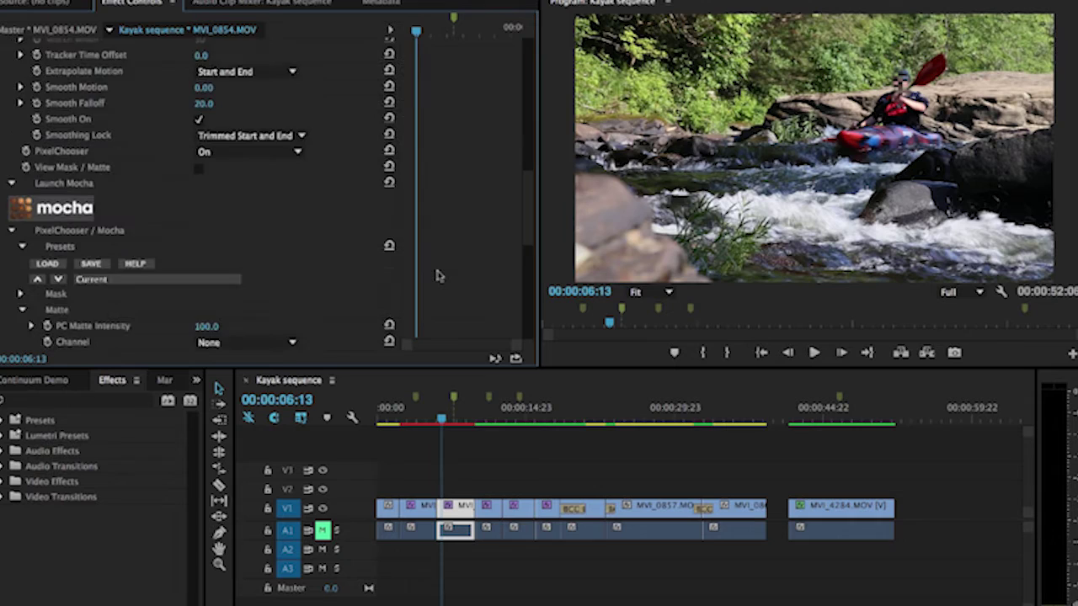
pyautogui.click(12, 156)
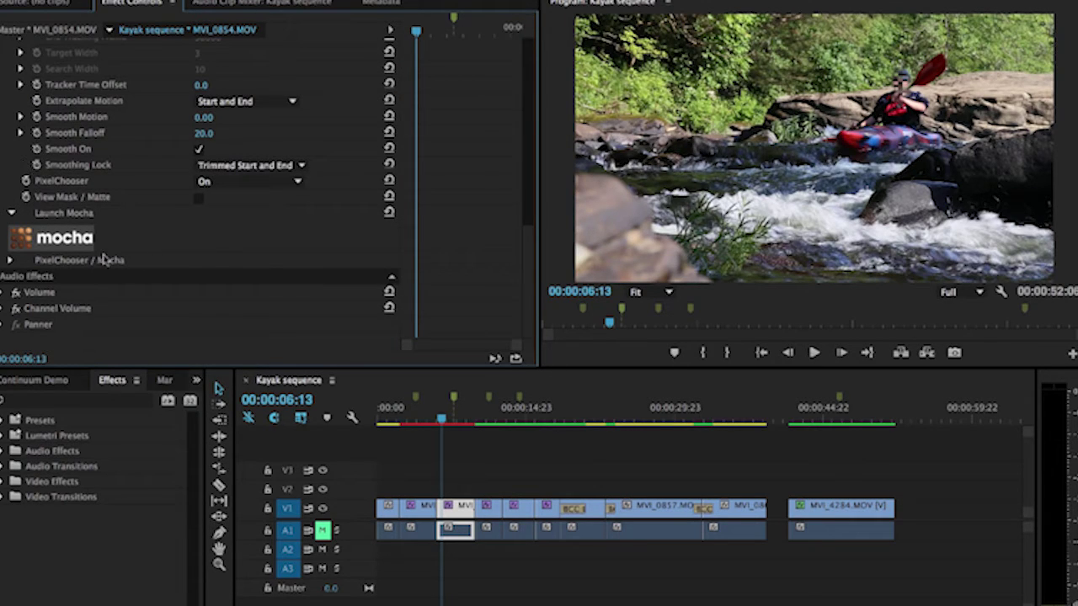
pyautogui.click(11, 260)
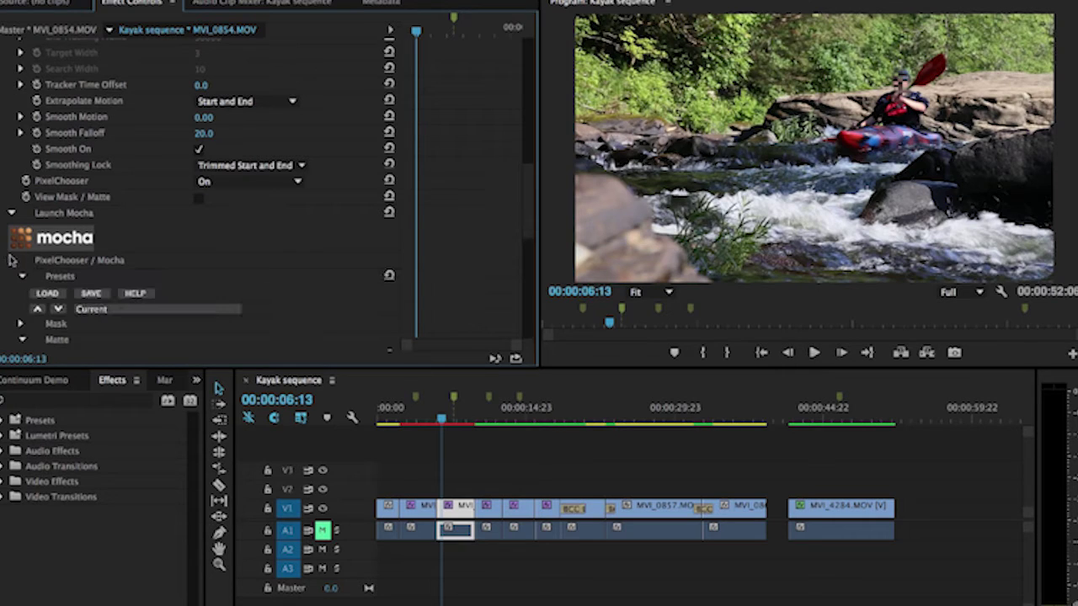
pyautogui.scroll(-2, 224, 264)
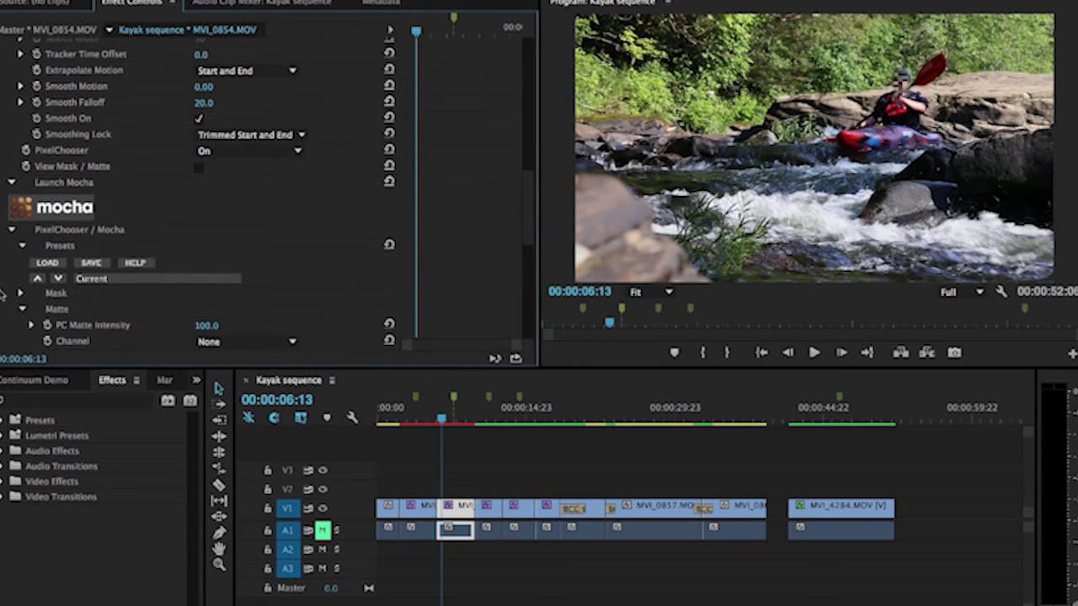
pyautogui.scroll(-5, 3, 294)
# Step: Expand Mask, try Shape - Egg, then restore Shape - Mocha Spline
pyautogui.click(22, 216)
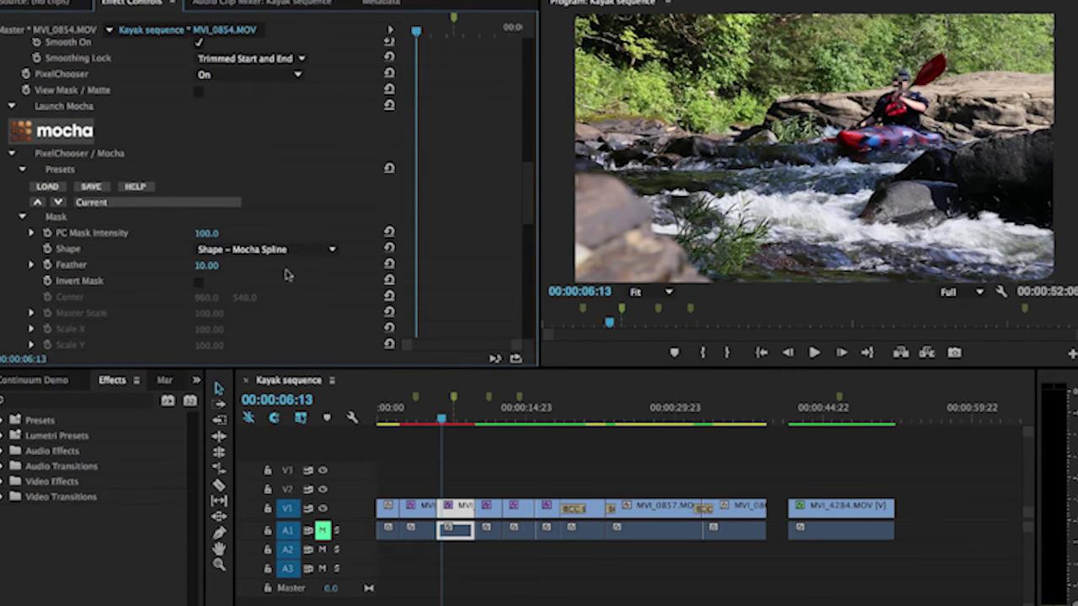
pyautogui.click(312, 249)
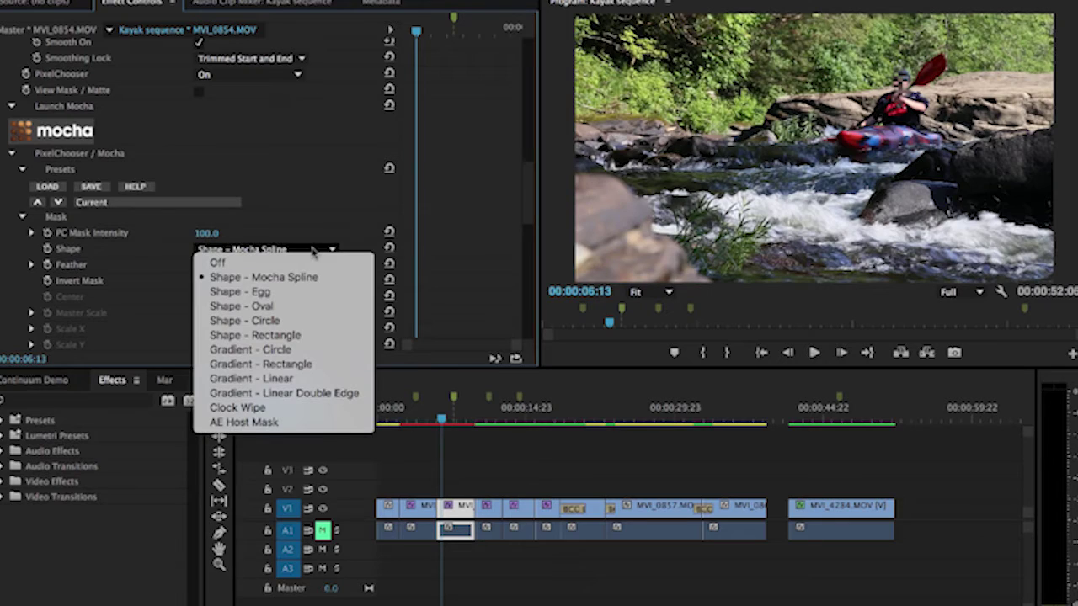
pyautogui.click(314, 292)
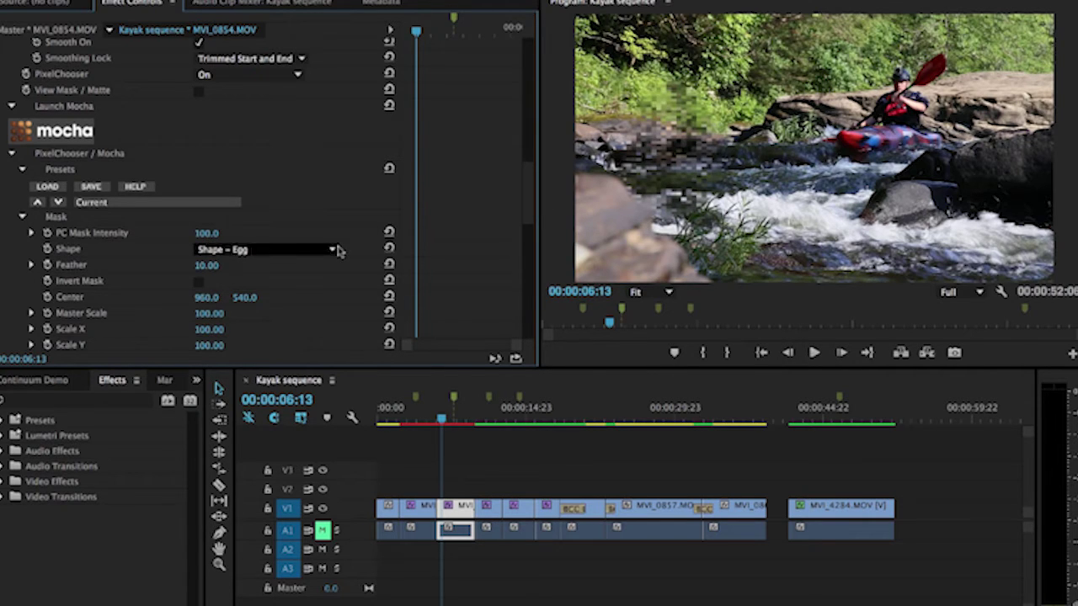
pyautogui.click(338, 251)
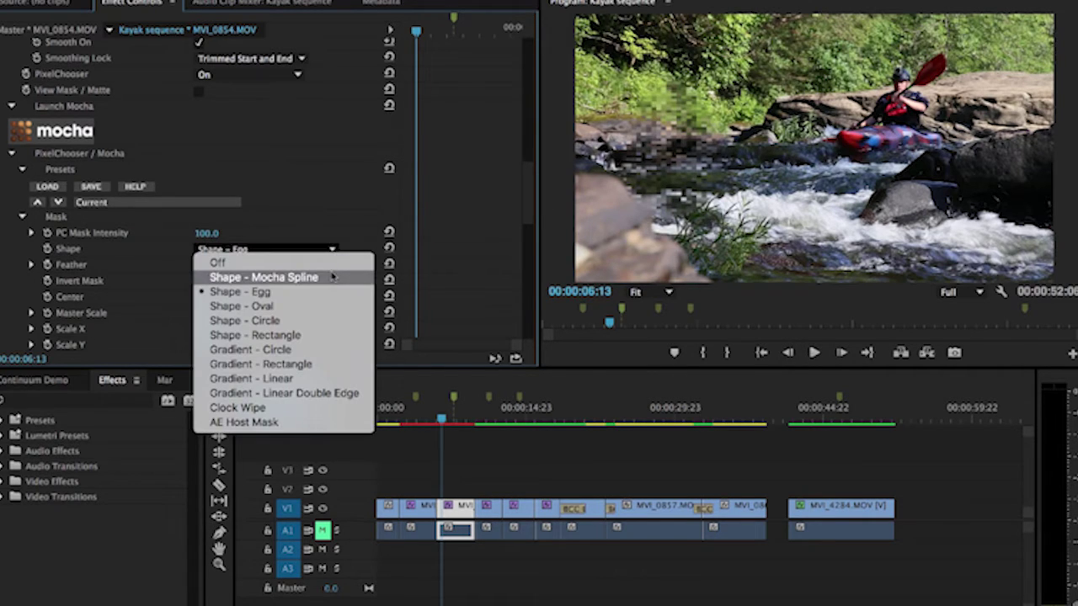
pyautogui.click(333, 277)
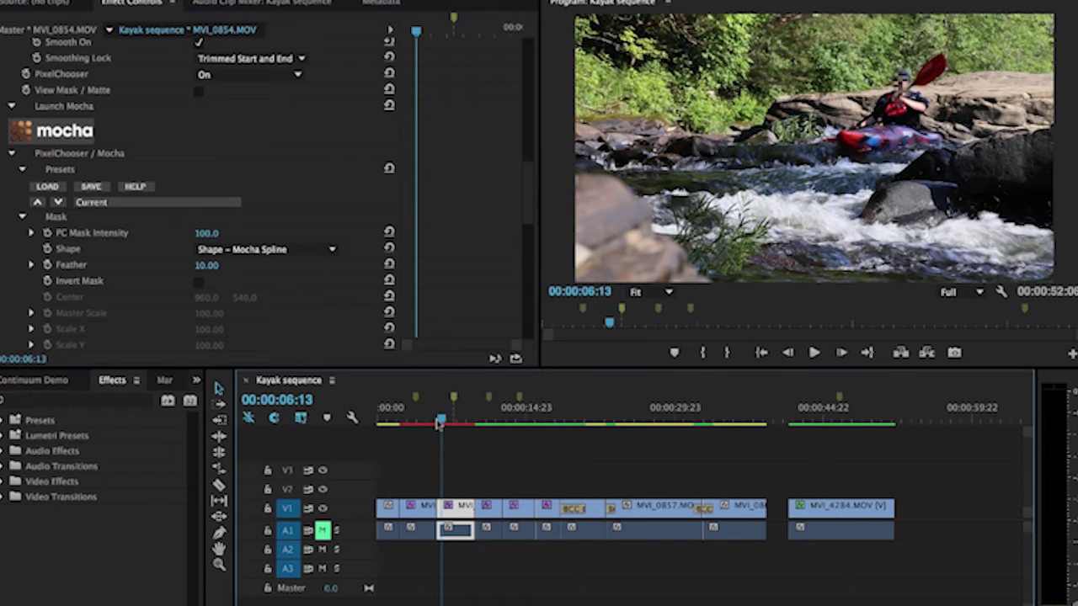
# Step: Play from just before the masked section to review the mosaic, stopping on MVI_0850.MOV
pyautogui.moveTo(439, 424); pyautogui.dragTo(435, 425)
pyautogui.press('space')
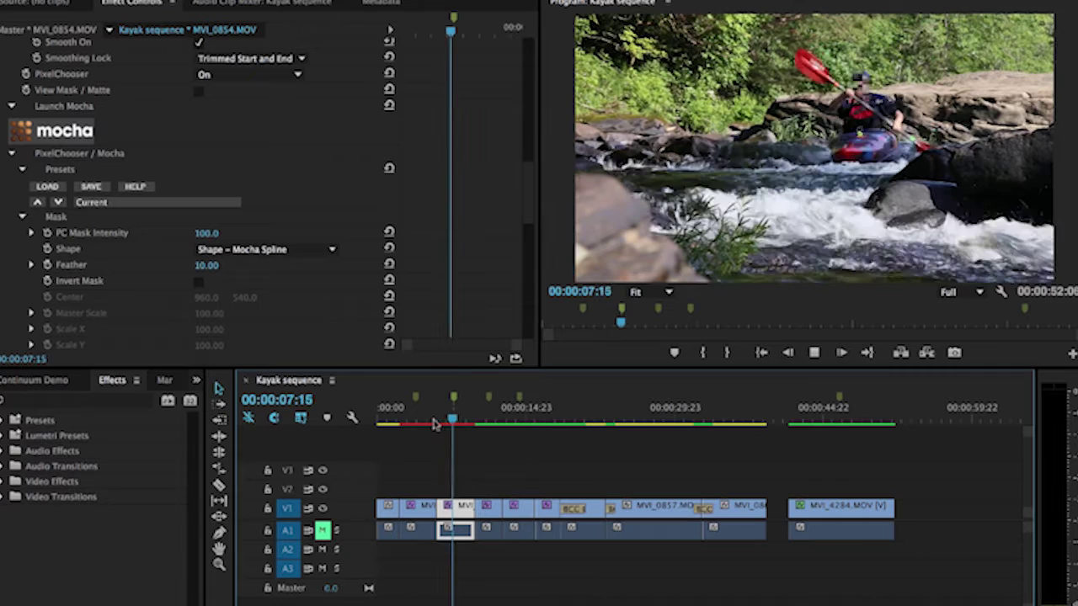
pyautogui.press('space')
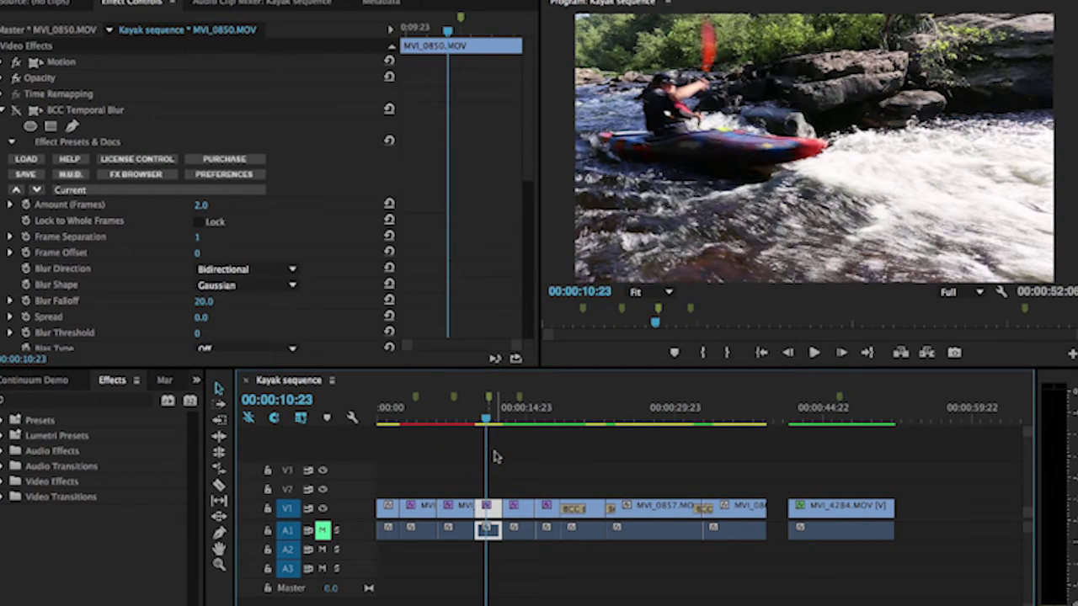
# Step: Turn on BCC Temporal Blur at 00:00:10:23 and play back to preview the motion blur
pyautogui.click(459, 418)
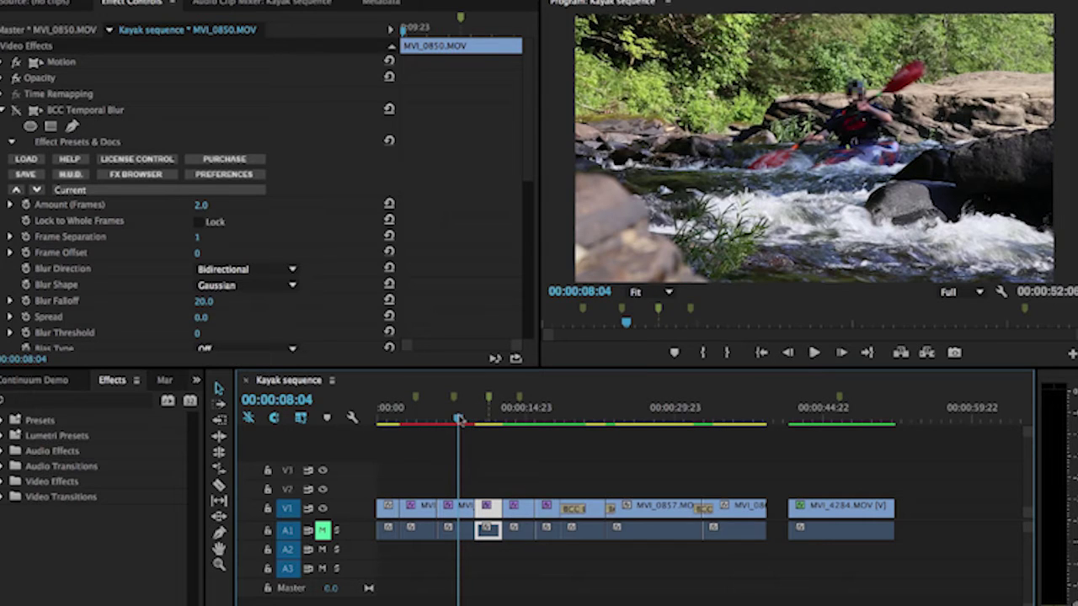
pyautogui.click(486, 418)
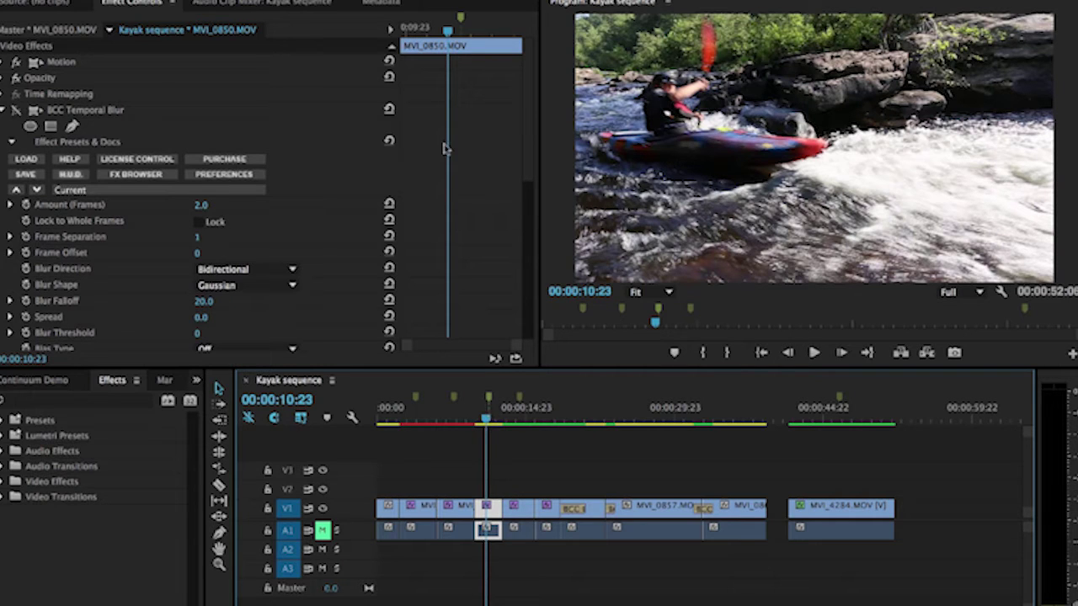
pyautogui.click(15, 109)
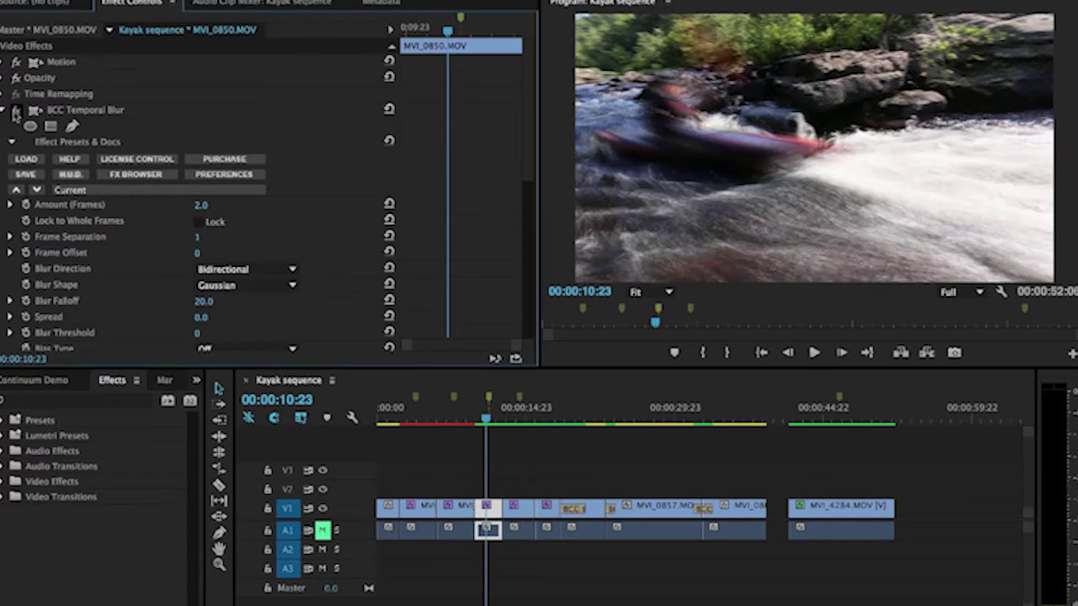
pyautogui.moveTo(488, 419); pyautogui.dragTo(477, 421)
pyautogui.press('space')
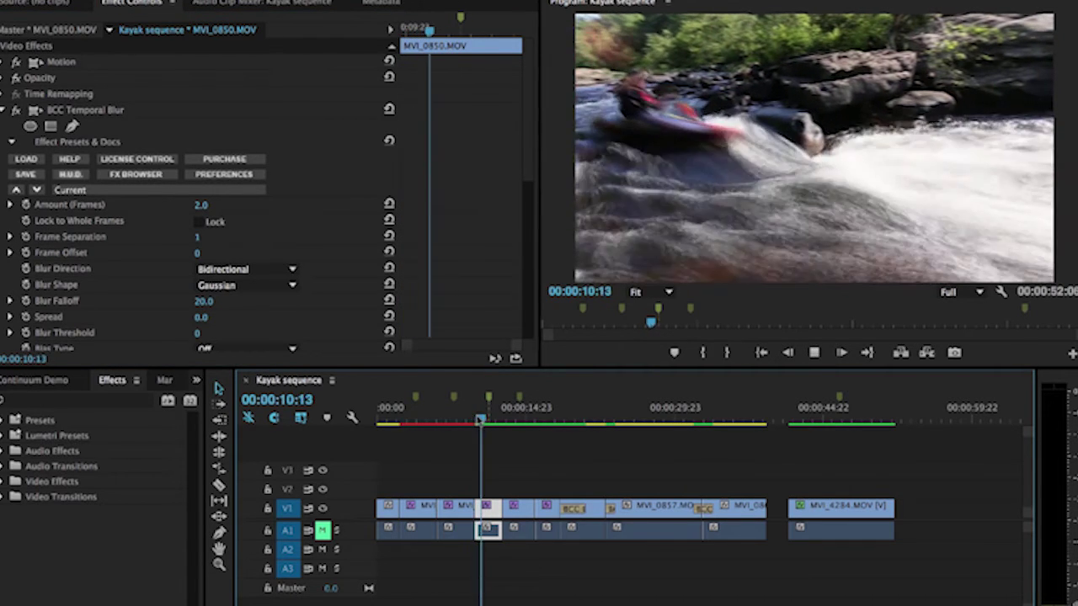
pyautogui.press('space')
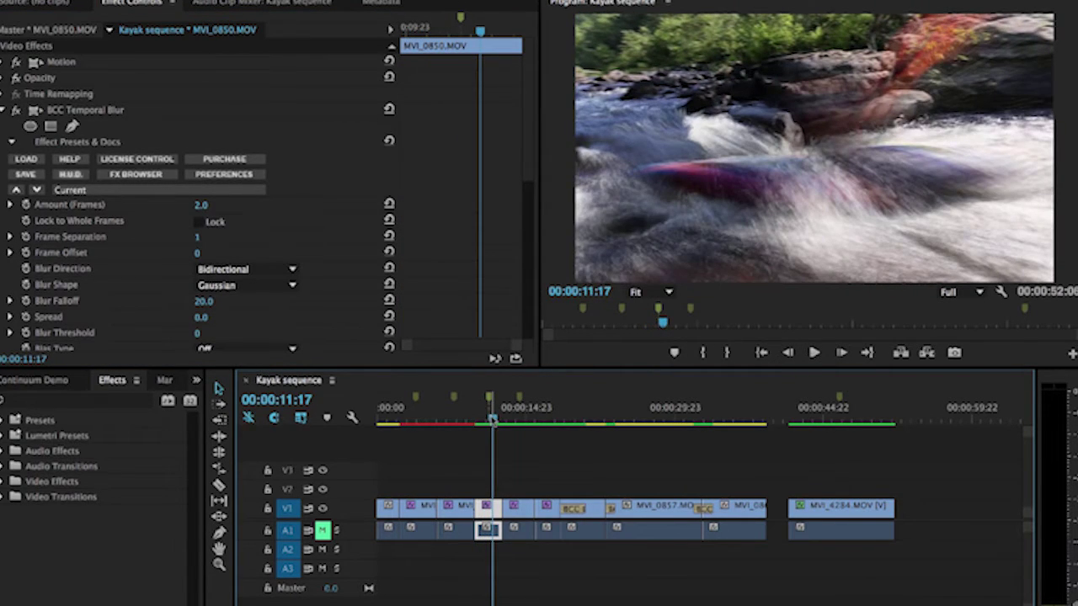
# Step: Try a blur Amount of 5 frames, revert it to 2, and move to 00:00:14:00
pyautogui.moveTo(493, 418); pyautogui.dragTo(477, 421)
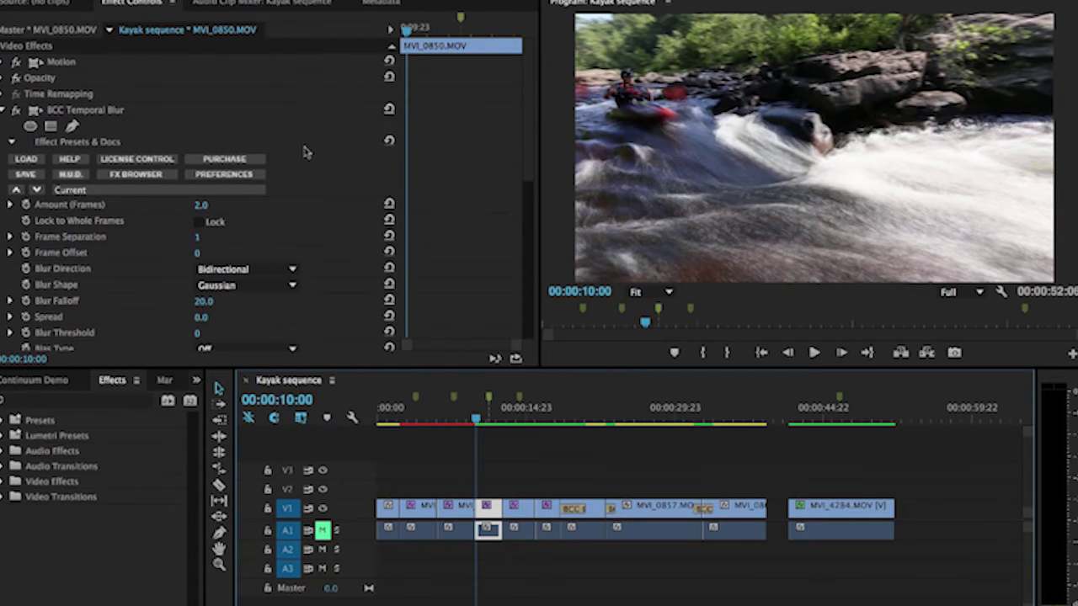
pyautogui.scroll(-2, 452, 172)
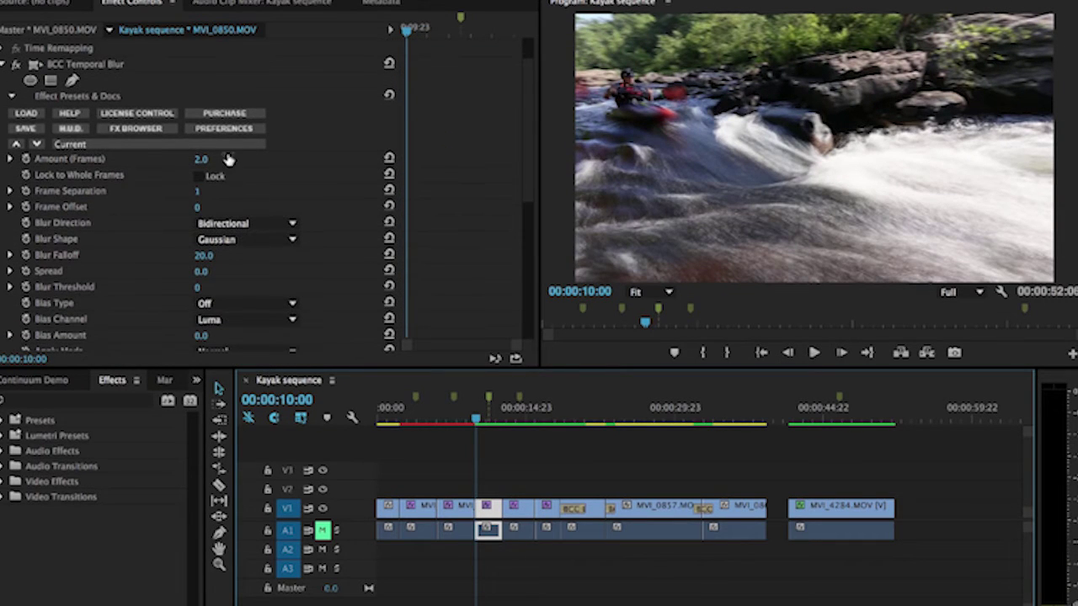
pyautogui.moveTo(201, 160)
pyautogui.mouseDown()
pyautogui.moveTo(221, 160)
pyautogui.moveTo(205, 161)
pyautogui.mouseUp()
pyautogui.press('Left')
pyautogui.press('Left')
pyautogui.press('Left')
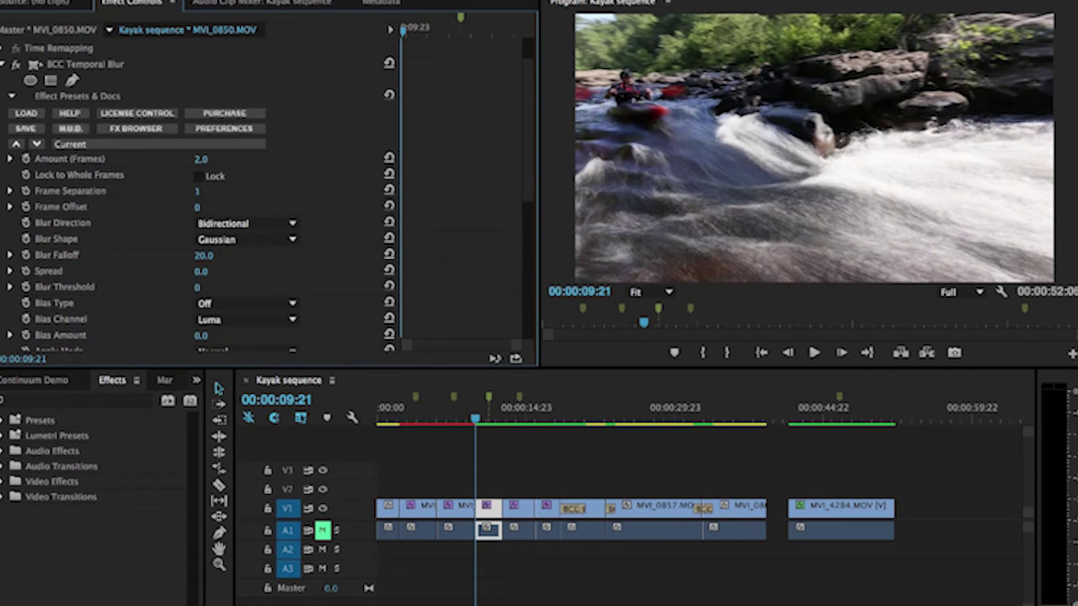
pyautogui.click(516, 481)
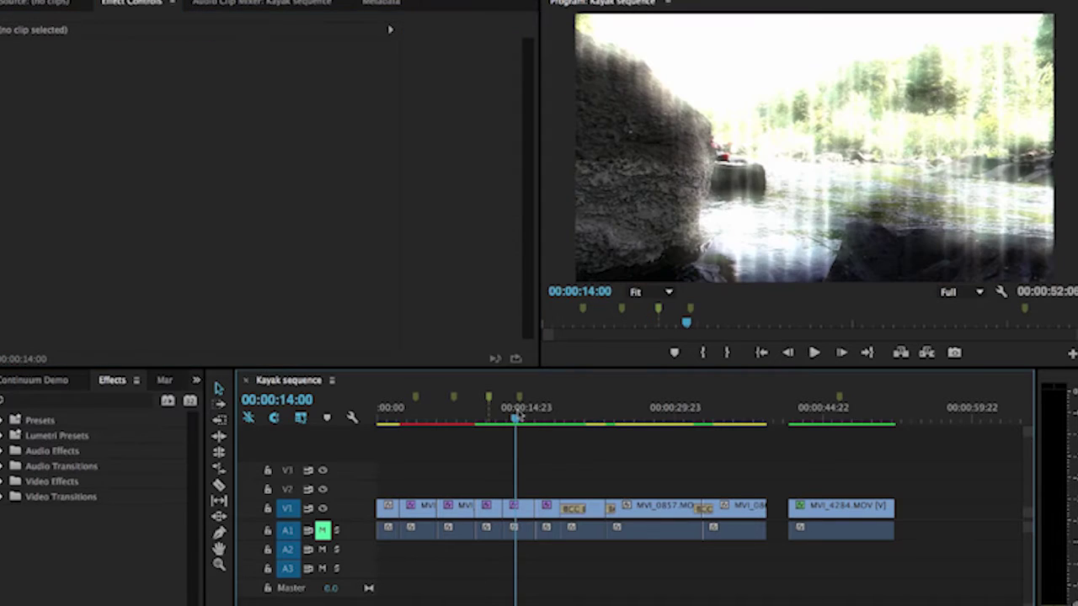
# Step: Switch off MVI_0856's BCC Glint, play the river shot without it, then turn the glint back on
pyautogui.click(520, 508)
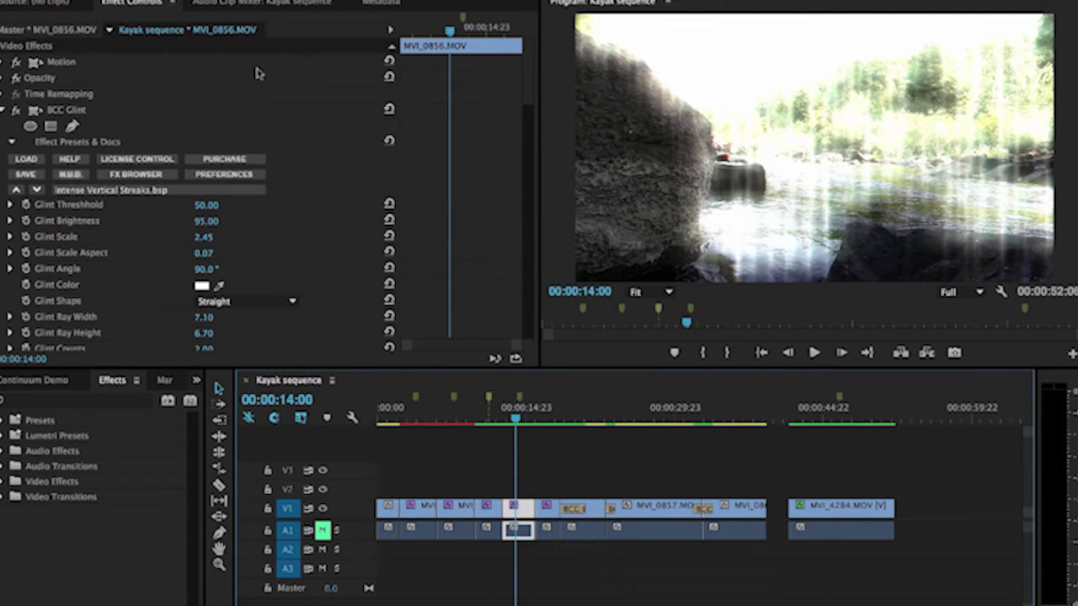
pyautogui.click(16, 110)
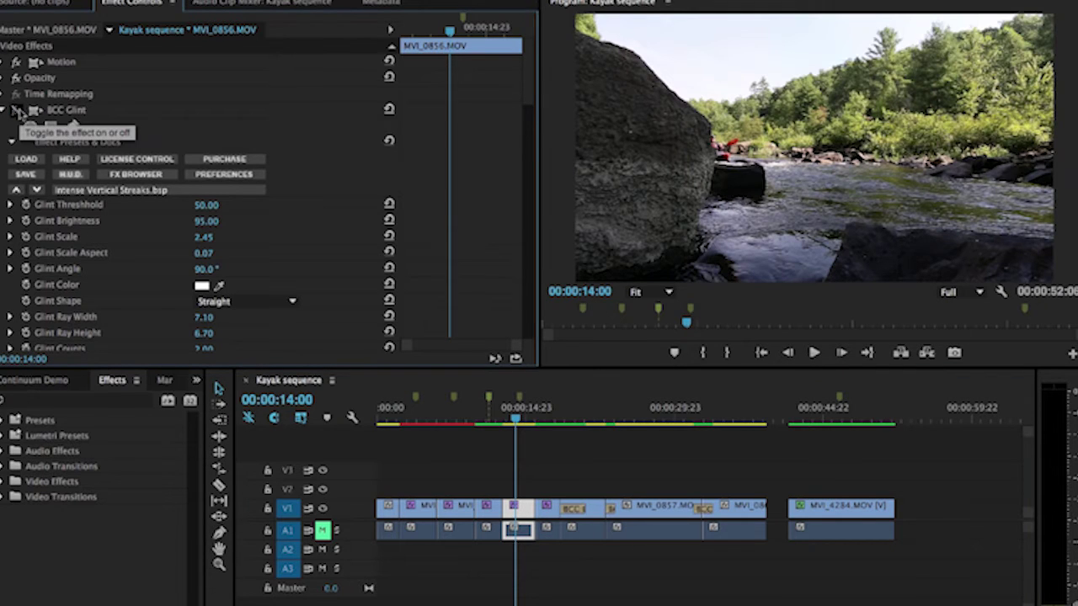
pyautogui.moveTo(515, 417); pyautogui.dragTo(505, 421)
pyautogui.press('space')
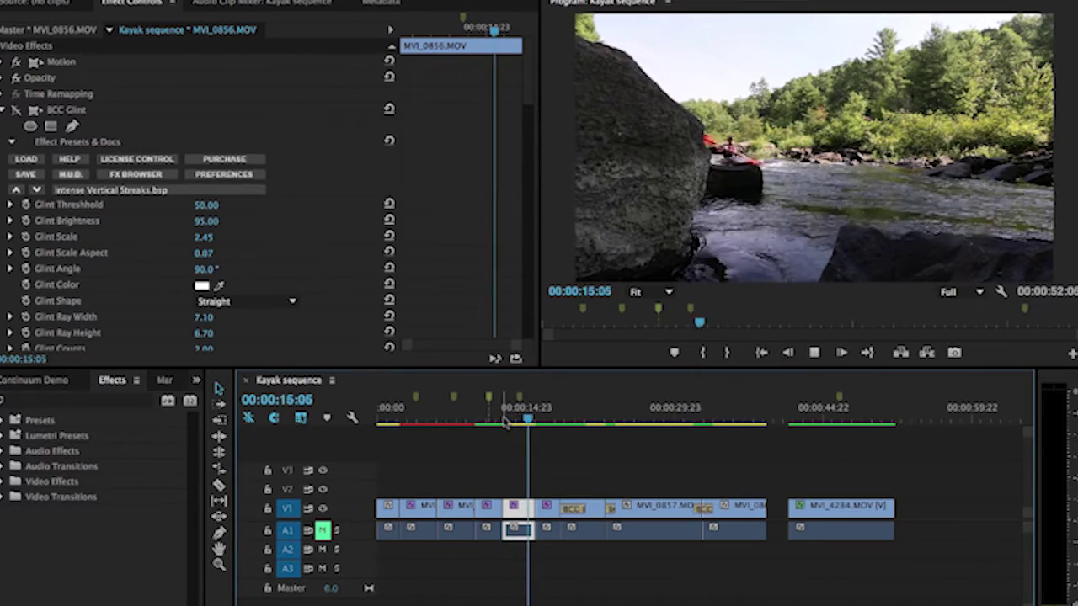
pyautogui.click(505, 421)
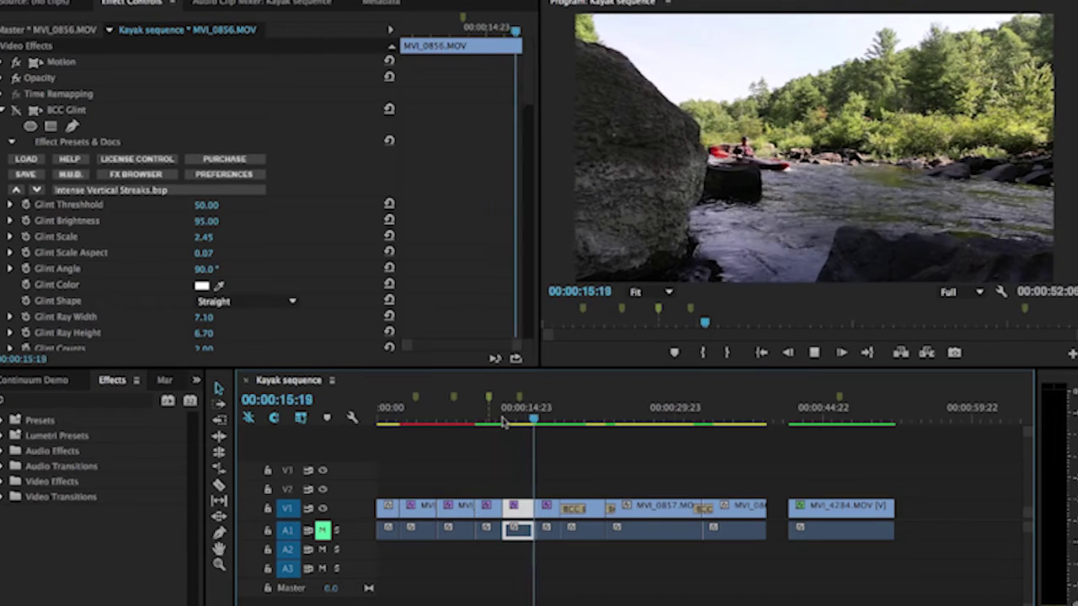
pyautogui.press('space')
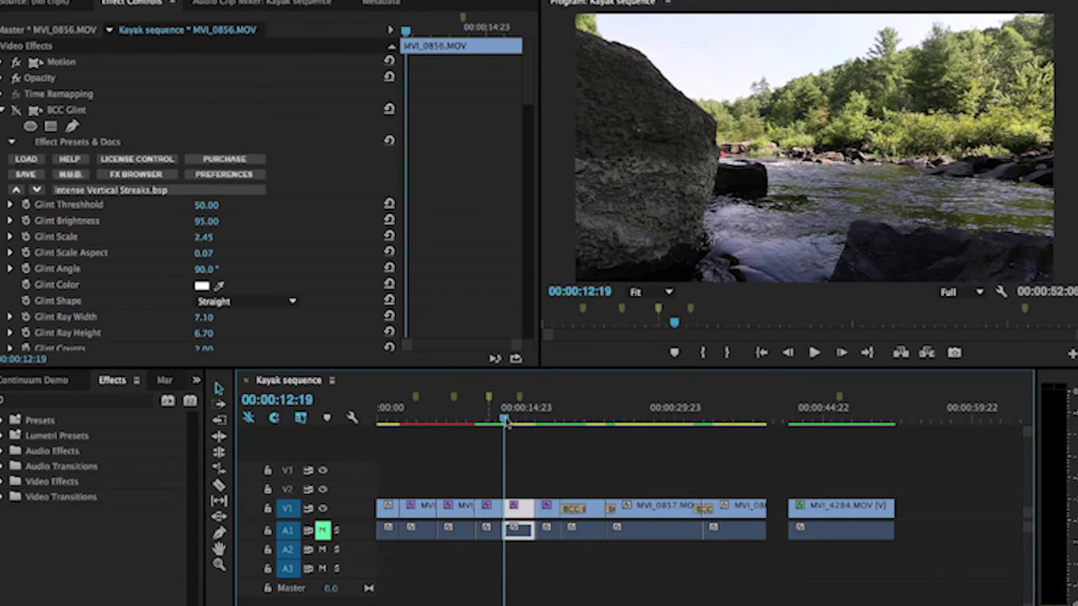
pyautogui.click(472, 421)
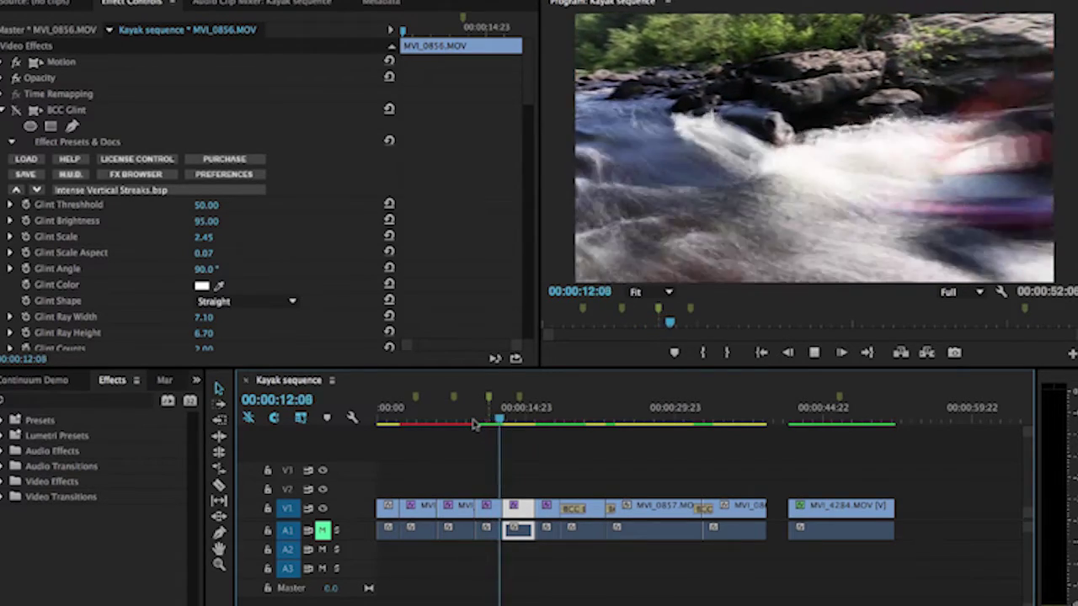
pyautogui.press('space')
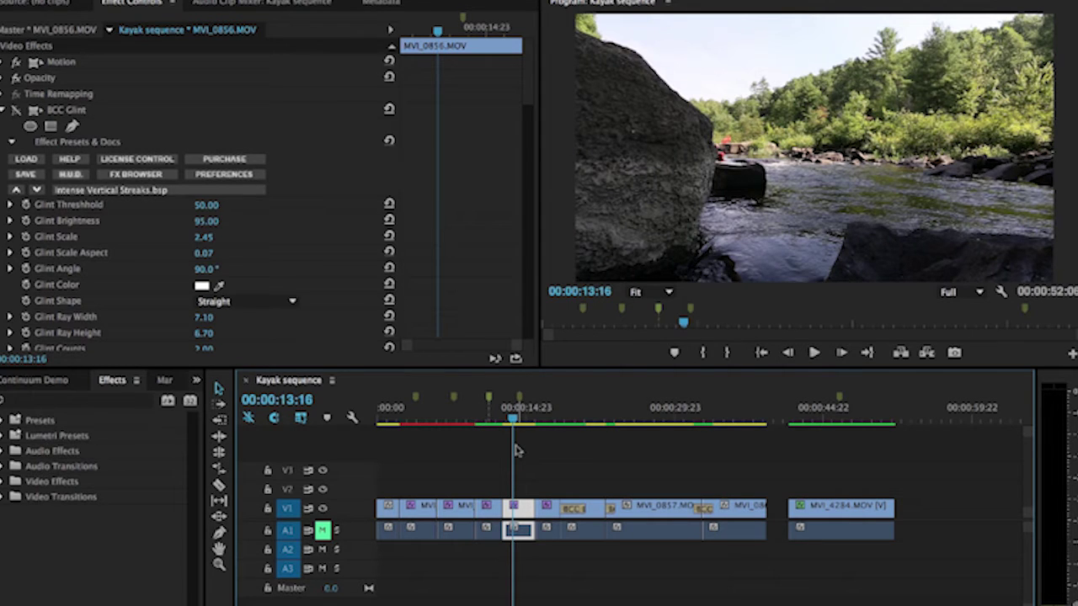
pyautogui.click(16, 111)
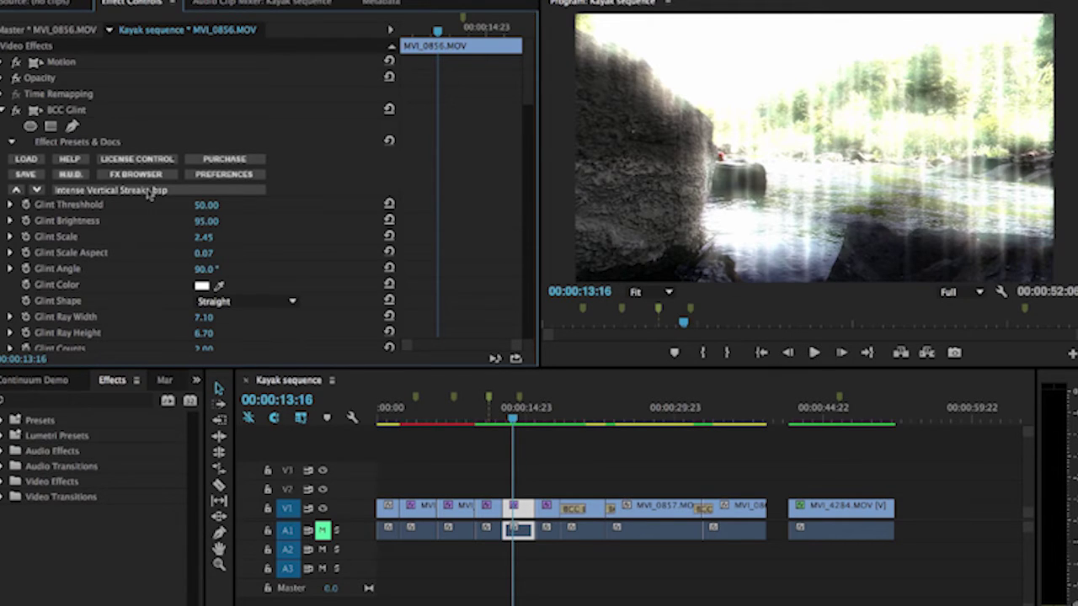
# Step: Try the Highlights glint preset, then settle back on Intense Vertical Streaks
pyautogui.click(17, 192)
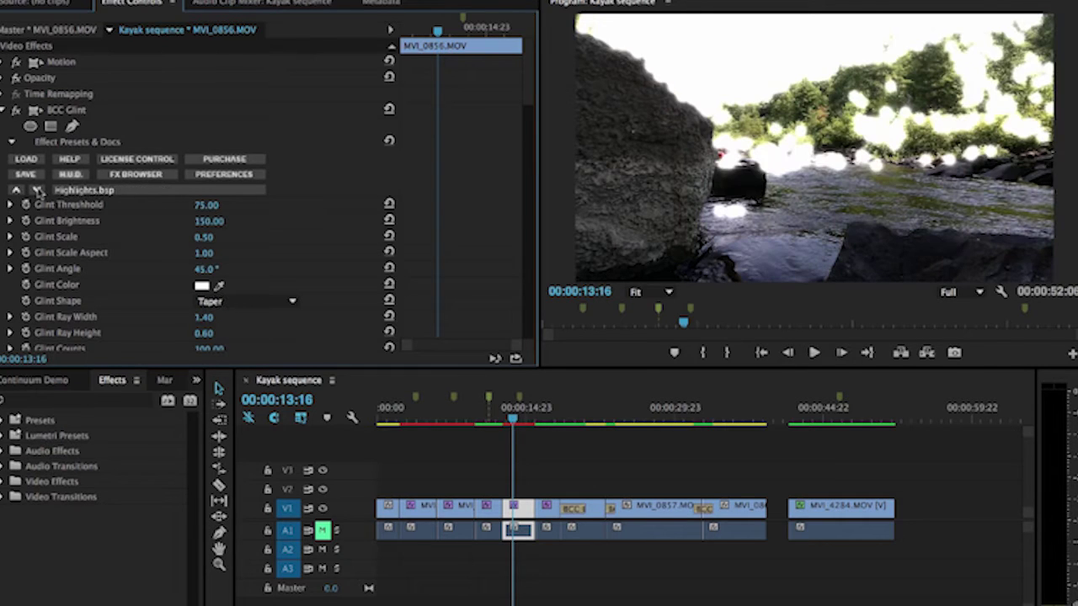
pyautogui.click(37, 191)
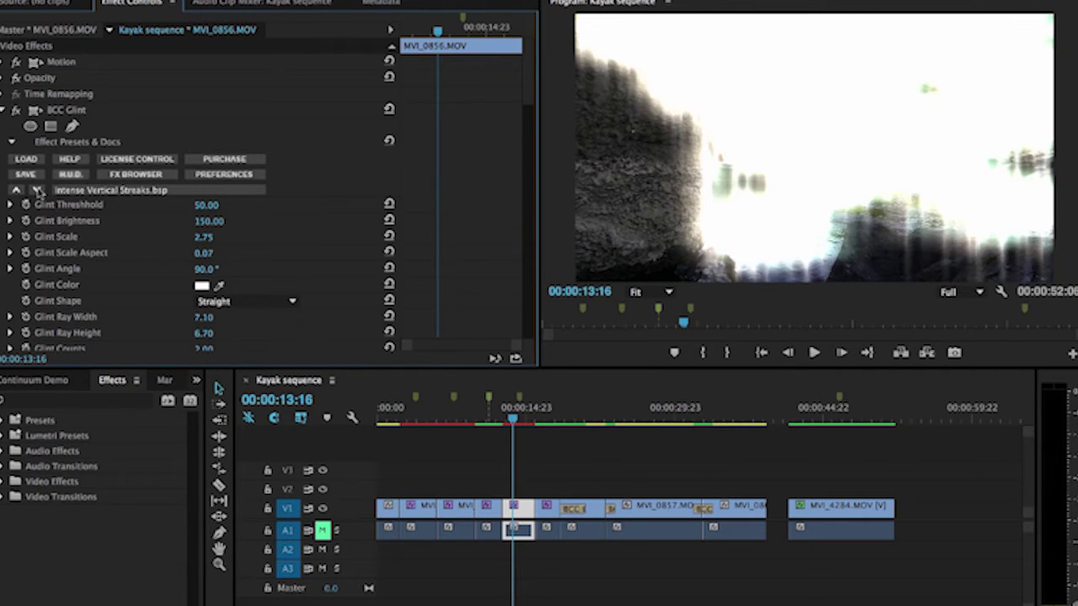
pyautogui.hotkey('ctrl', 'z')
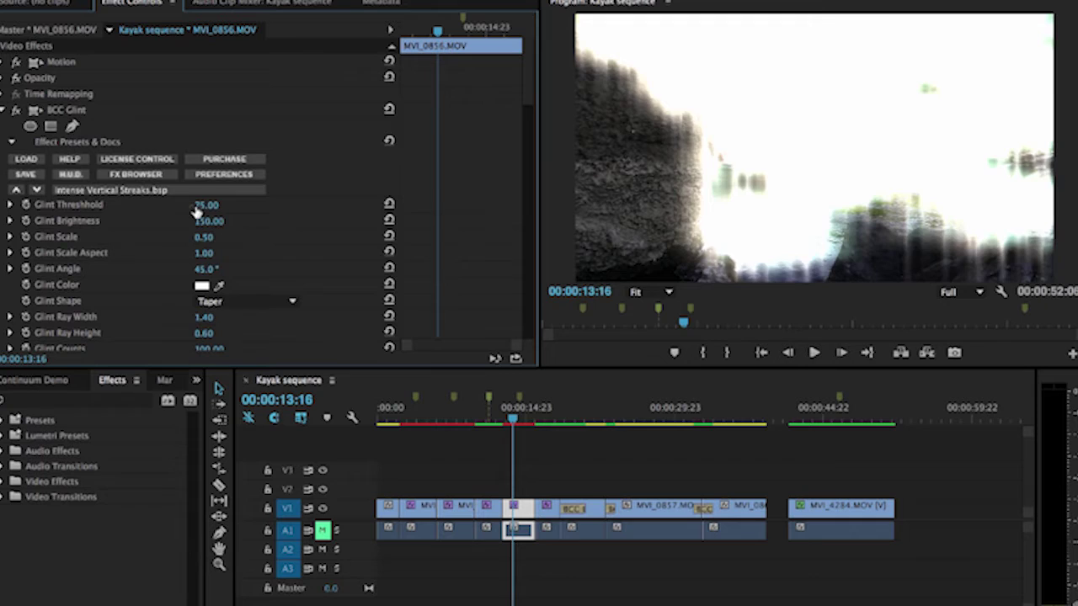
pyautogui.hotkey('ctrl', 'shift', 'z')
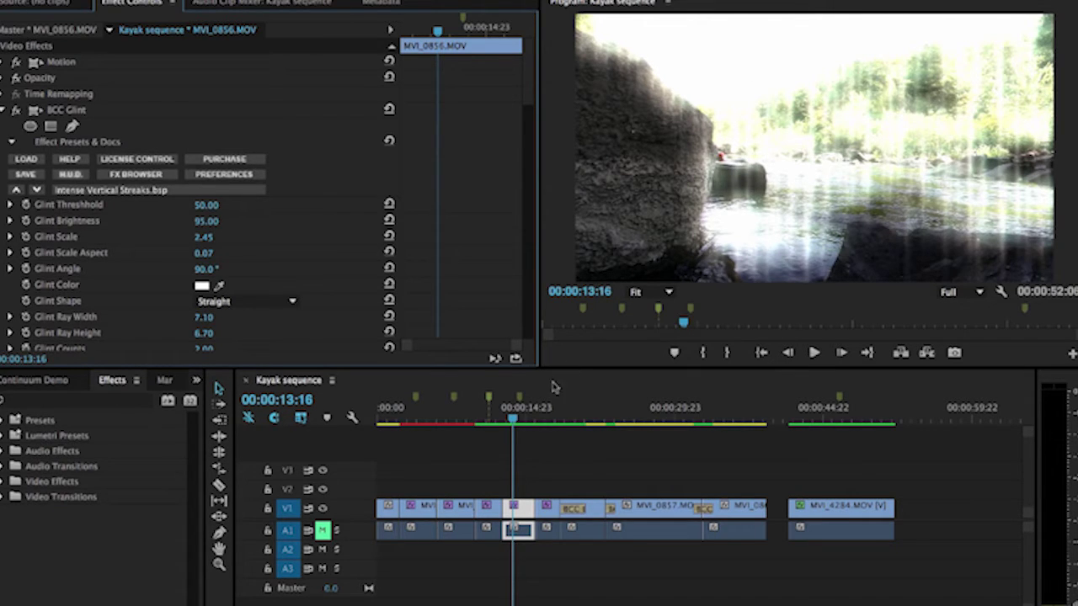
# Step: At 00:00:14:02, bring up the BCC Glint PixelChooser options to switch masking off
pyautogui.click(517, 420)
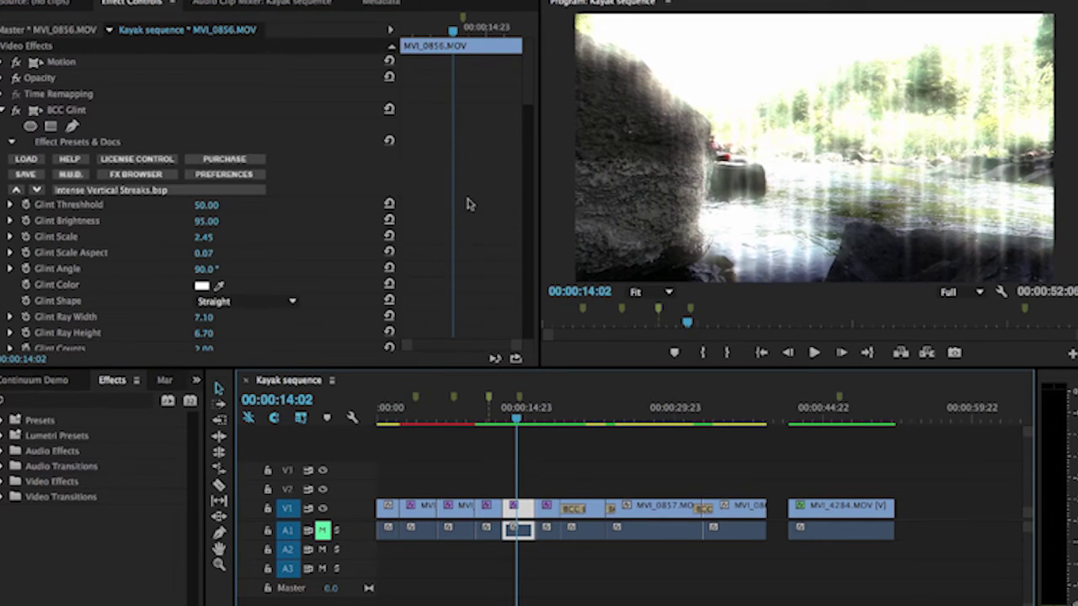
pyautogui.scroll(-10, 467, 205)
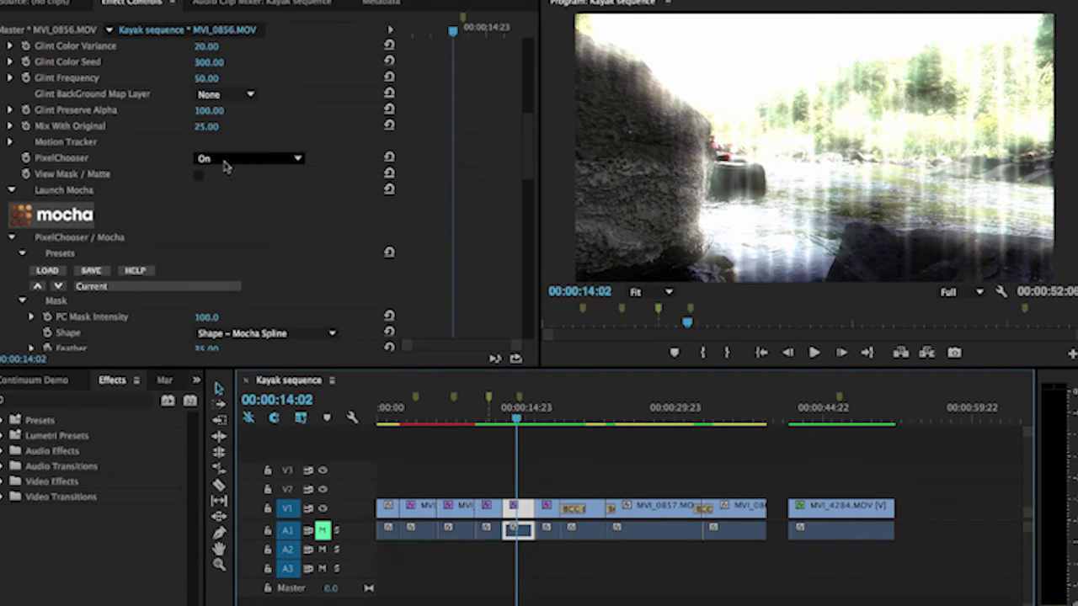
pyautogui.click(226, 166)
# Step: At about 00:00:15, set PixelChooser back to On and launch Mocha to mask the kayaker
pyautogui.click(224, 172)
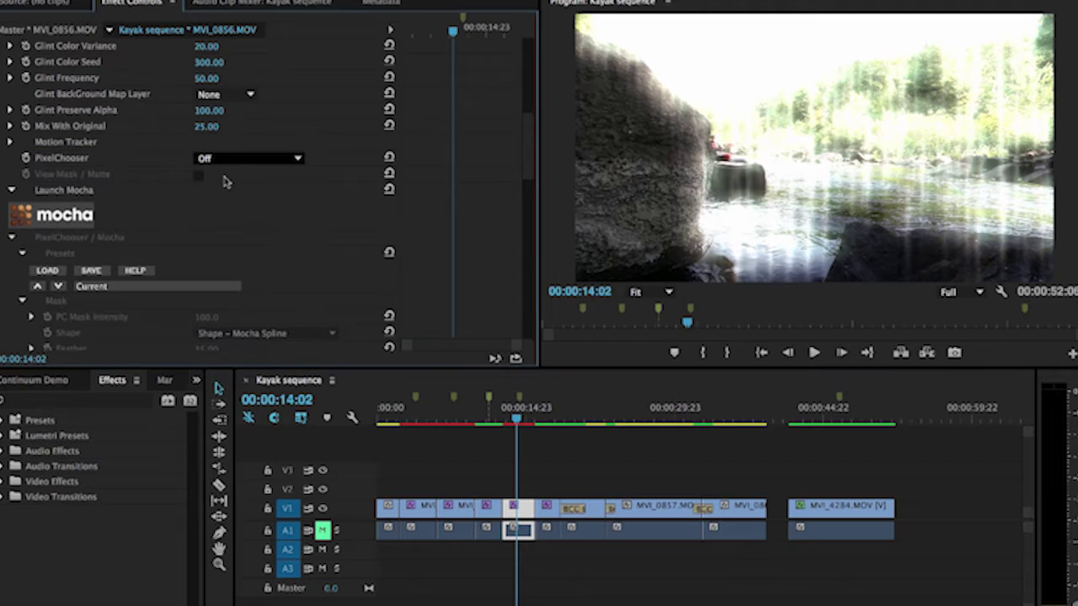
pyautogui.click(522, 420)
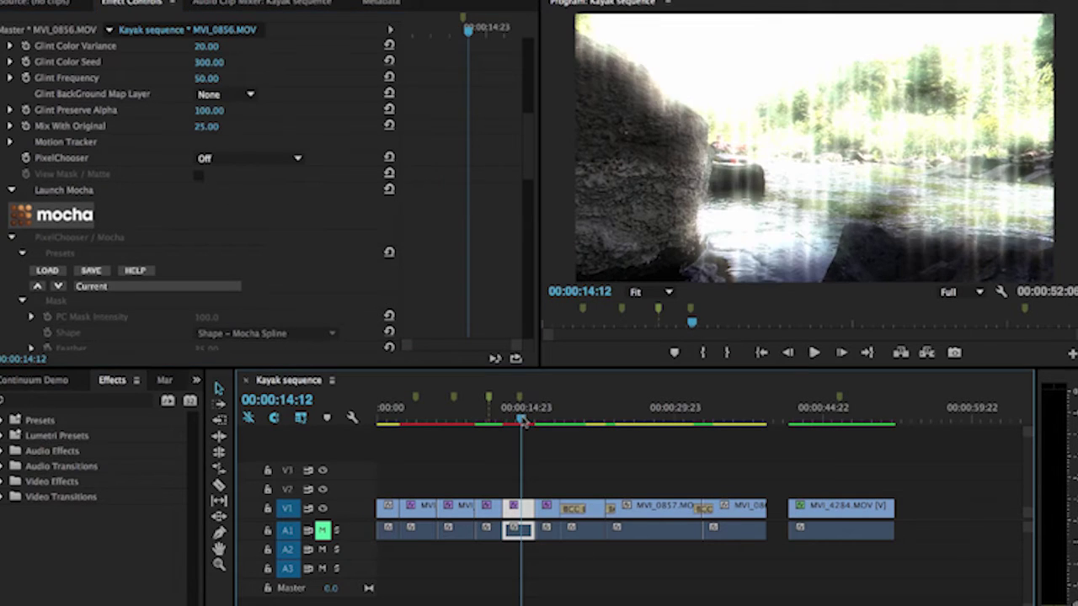
pyautogui.moveTo(522, 420); pyautogui.dragTo(530, 425)
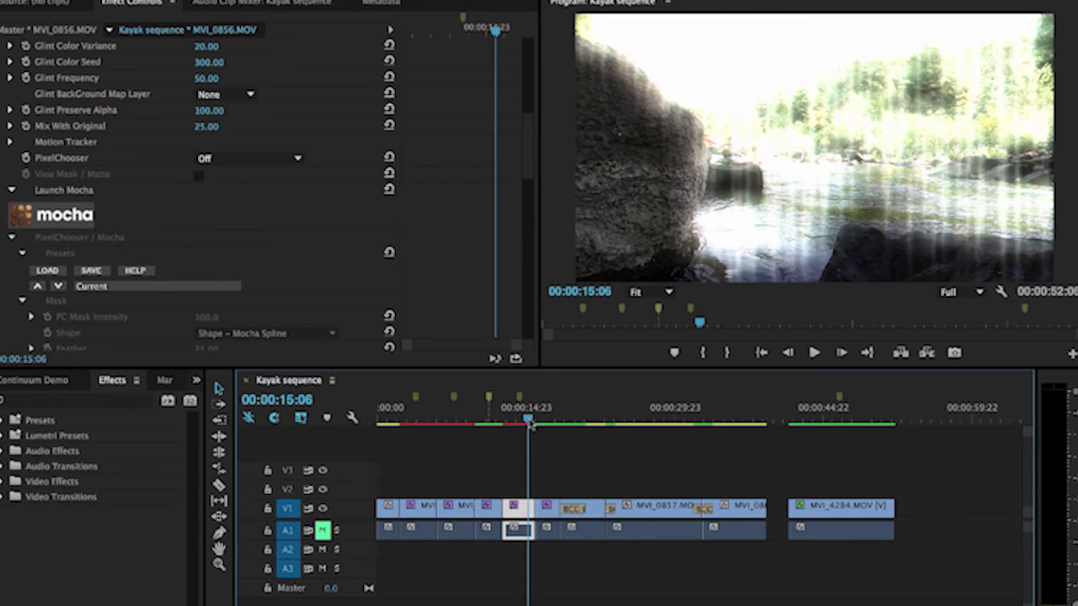
pyautogui.click(253, 158)
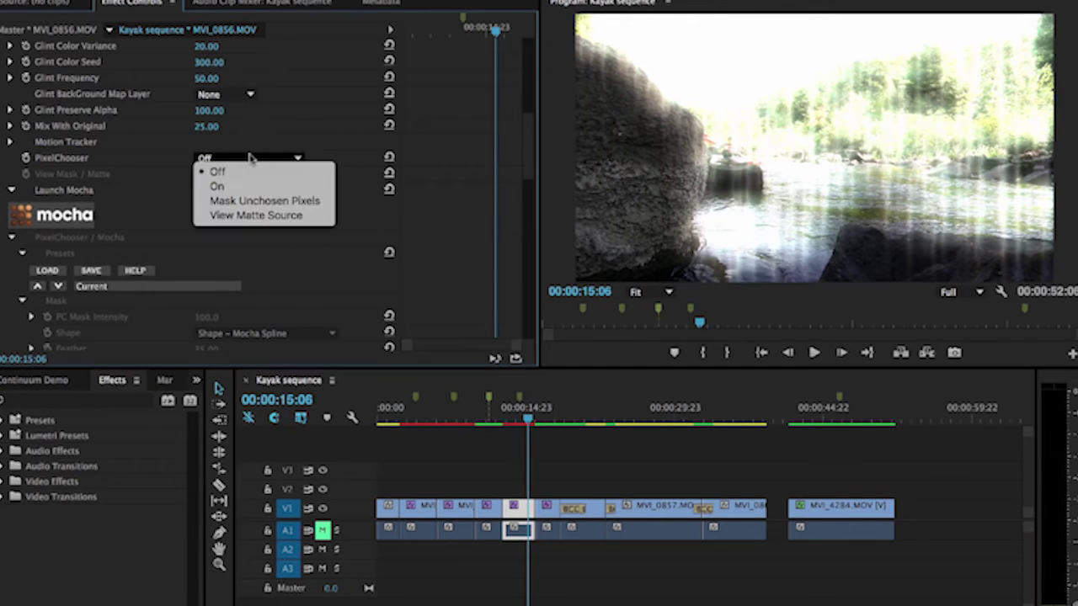
pyautogui.click(240, 186)
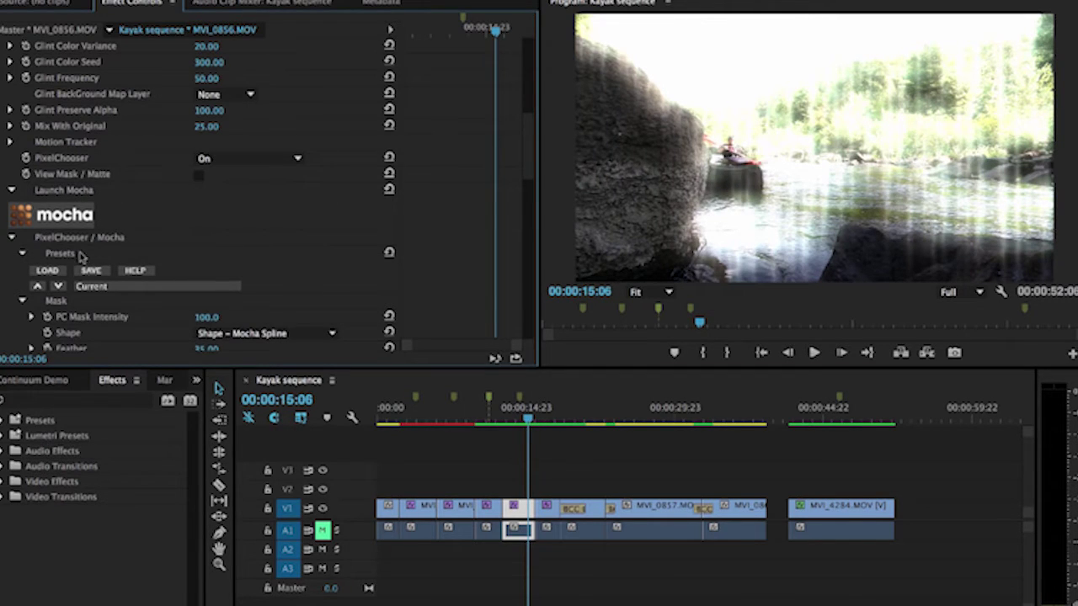
pyautogui.click(72, 222)
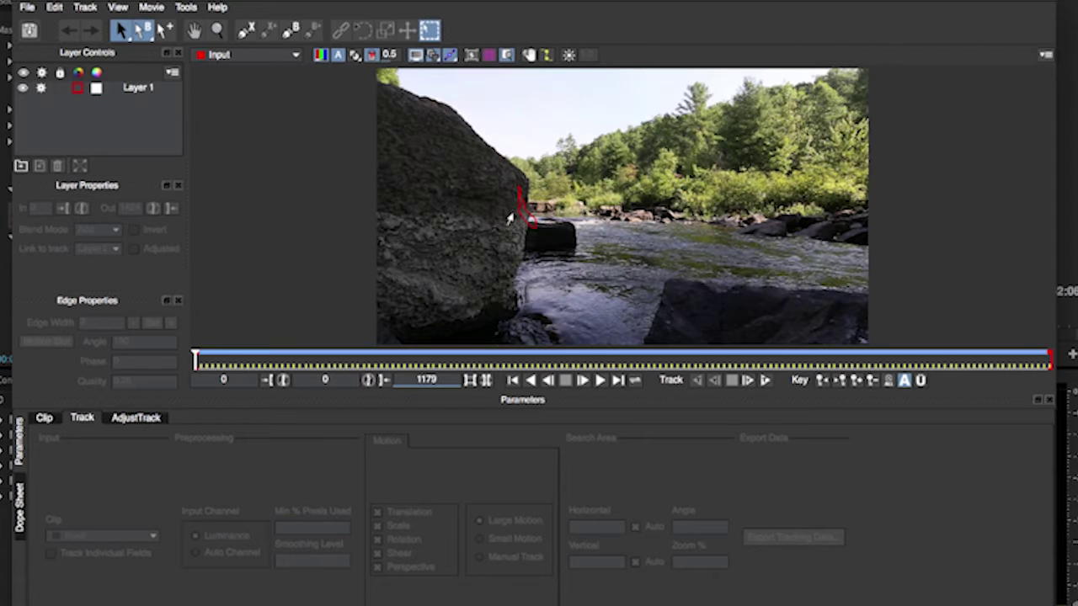
# Step: Step and scrub through the river shot to check the kayaker's tracked Mocha mask
pyautogui.press('t')
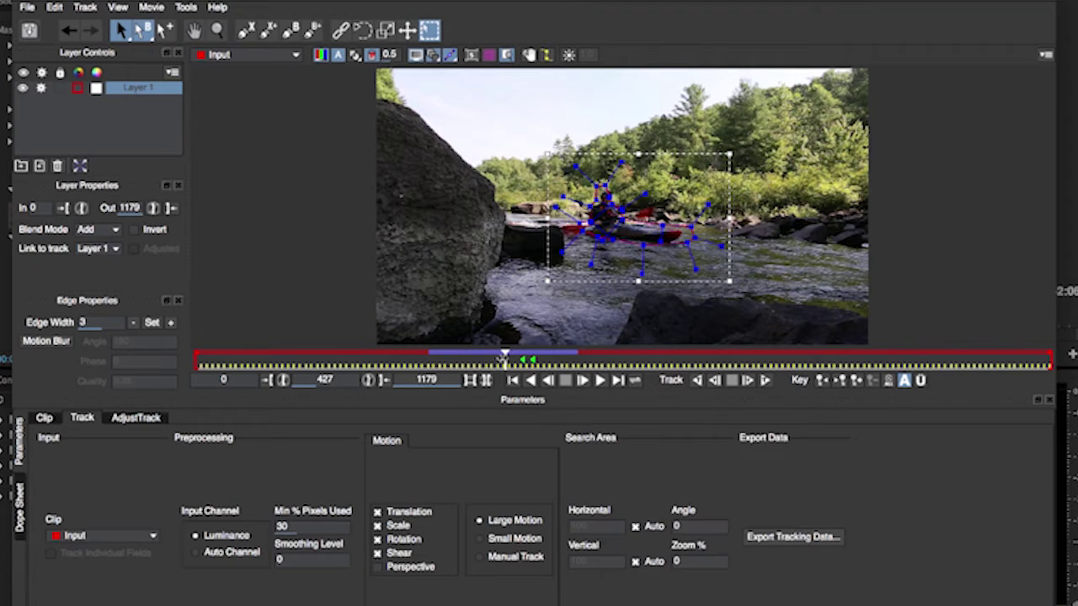
pyautogui.moveTo(503, 358); pyautogui.dragTo(535, 359)
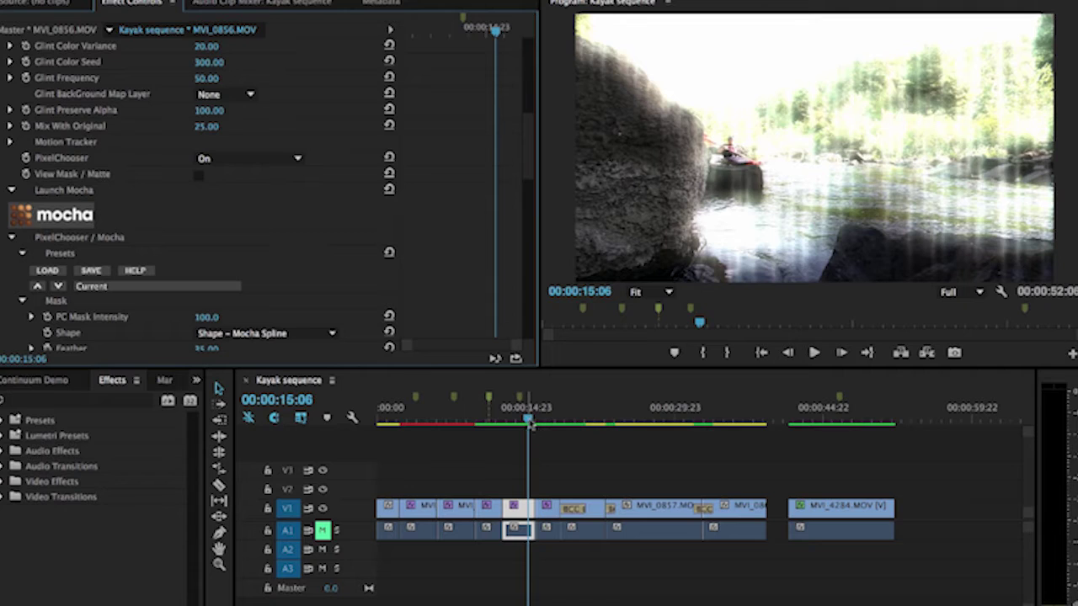
pyautogui.moveTo(528, 421); pyautogui.dragTo(504, 425)
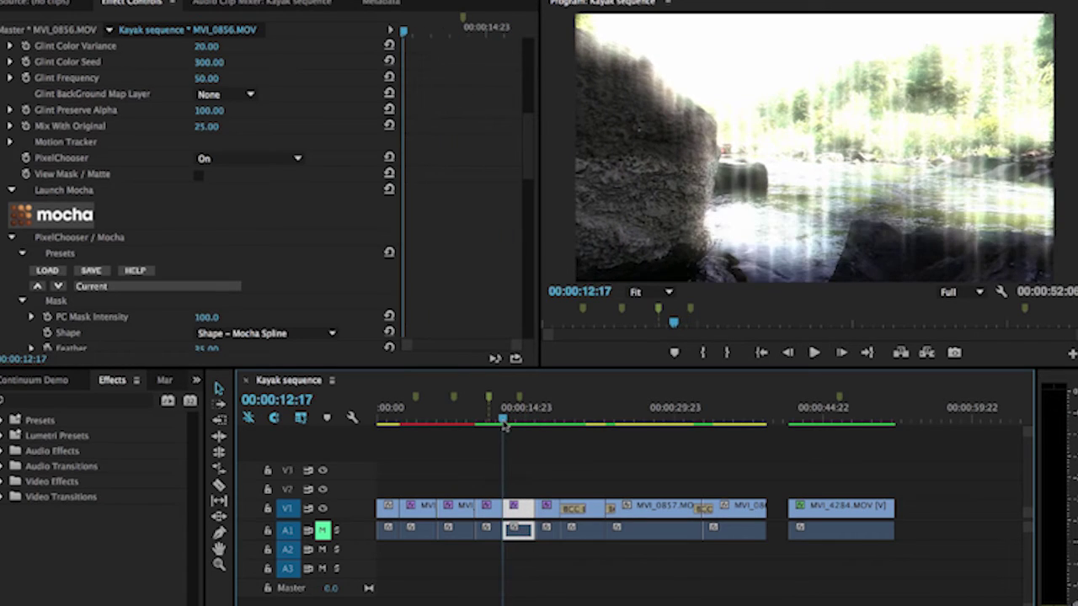
pyautogui.press('space')
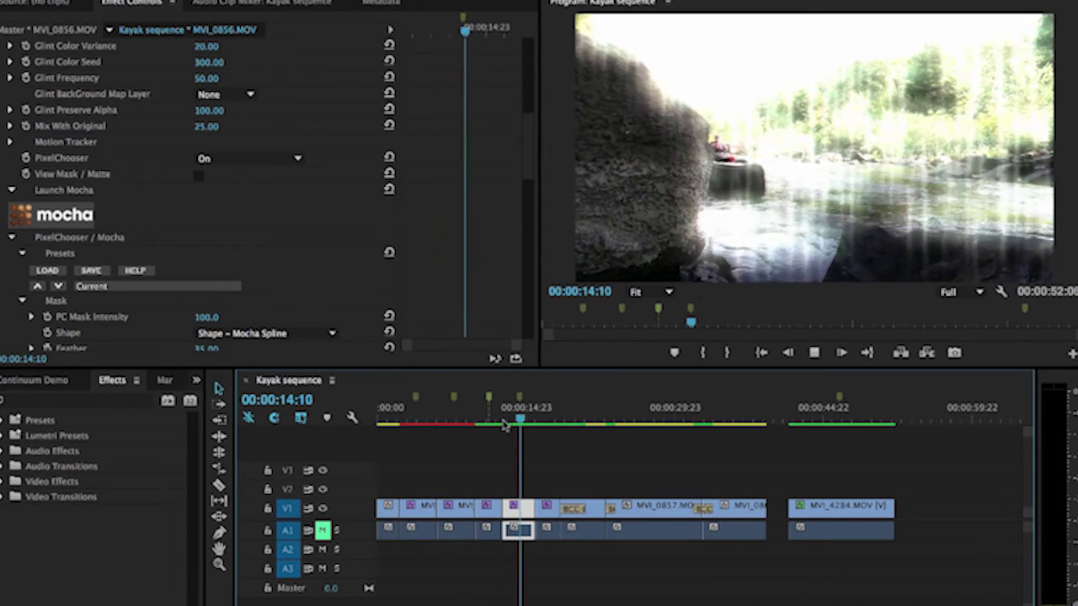
pyautogui.press('space')
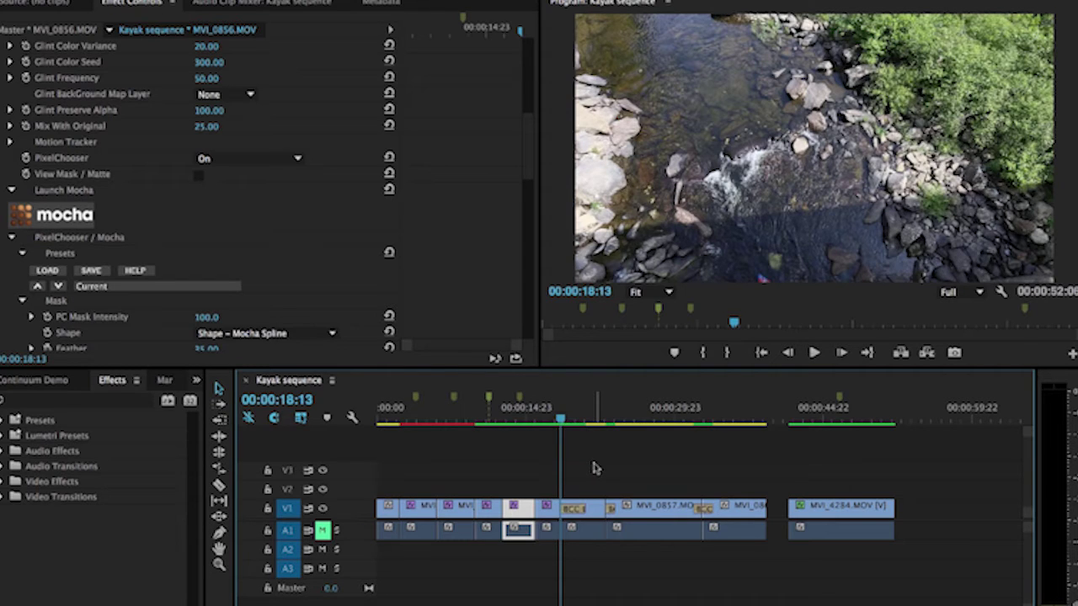
pyautogui.press('Down')
pyautogui.click(591, 414)
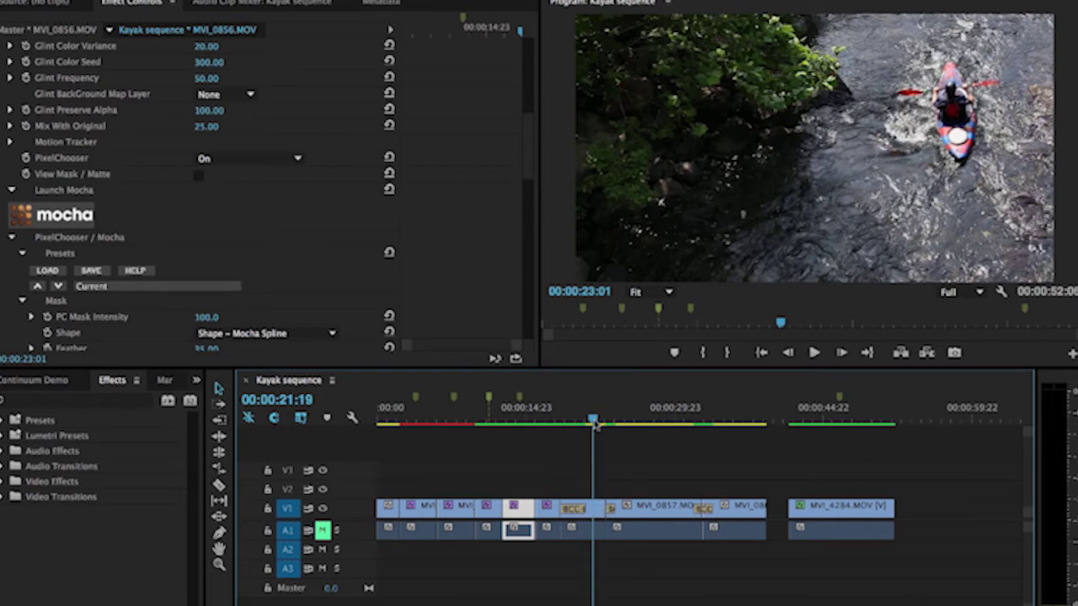
pyautogui.click(548, 423)
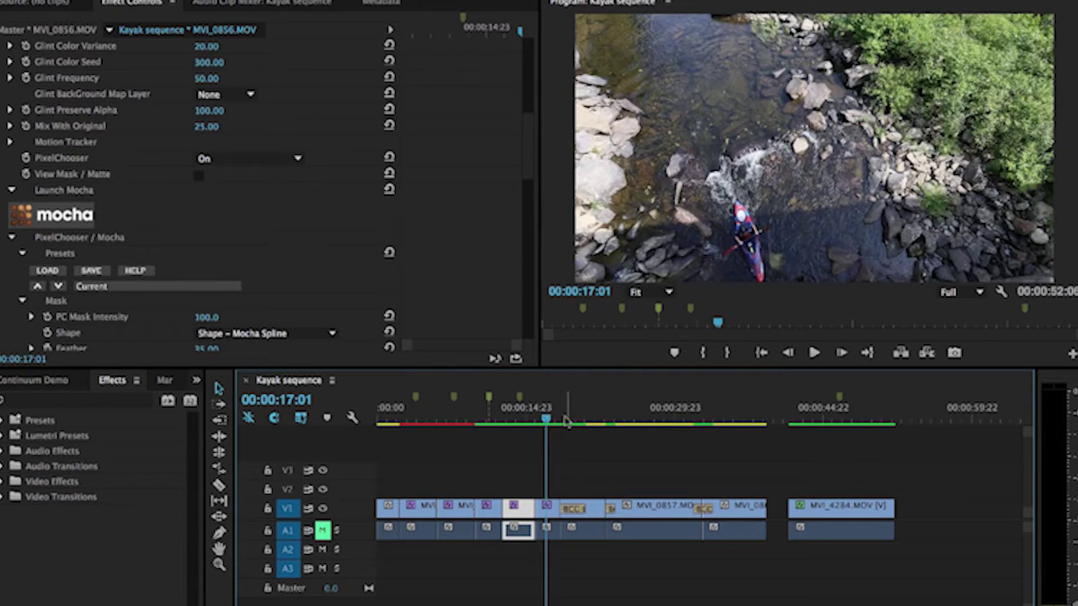
pyautogui.click(591, 421)
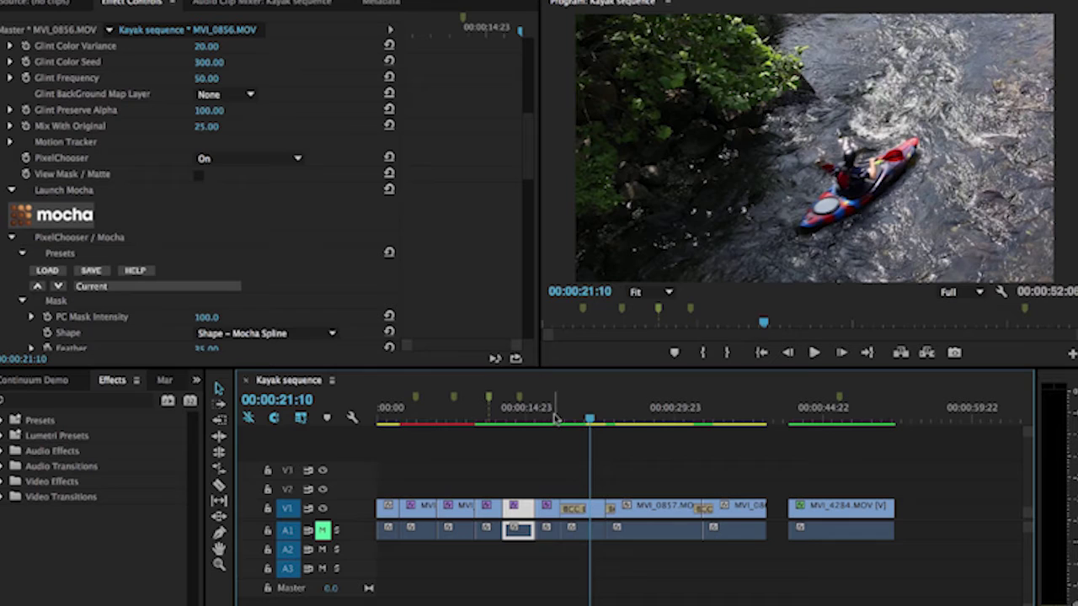
pyautogui.click(553, 418)
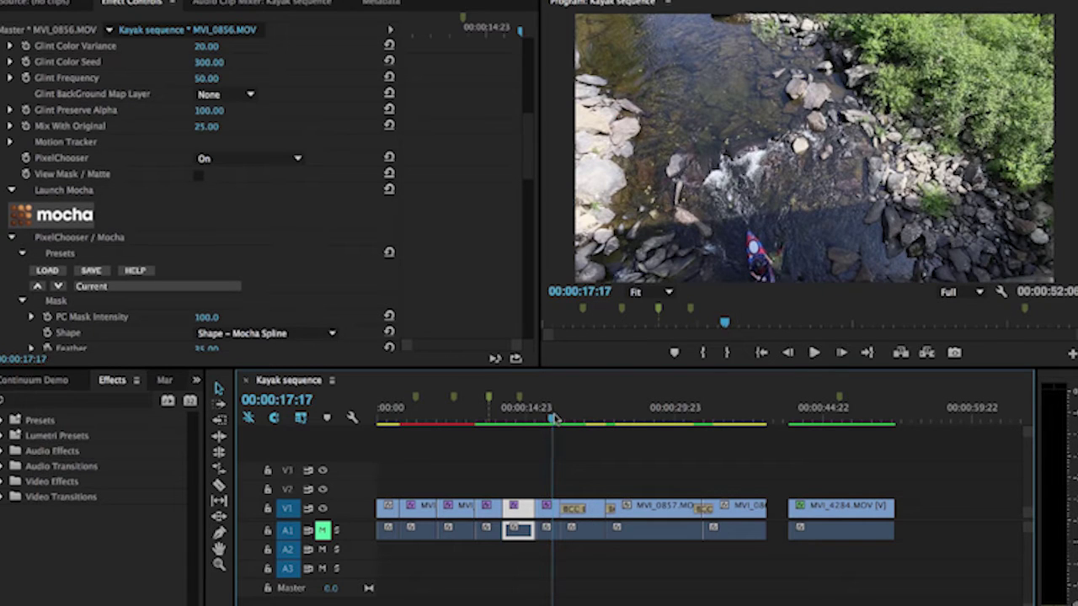
pyautogui.click(574, 509)
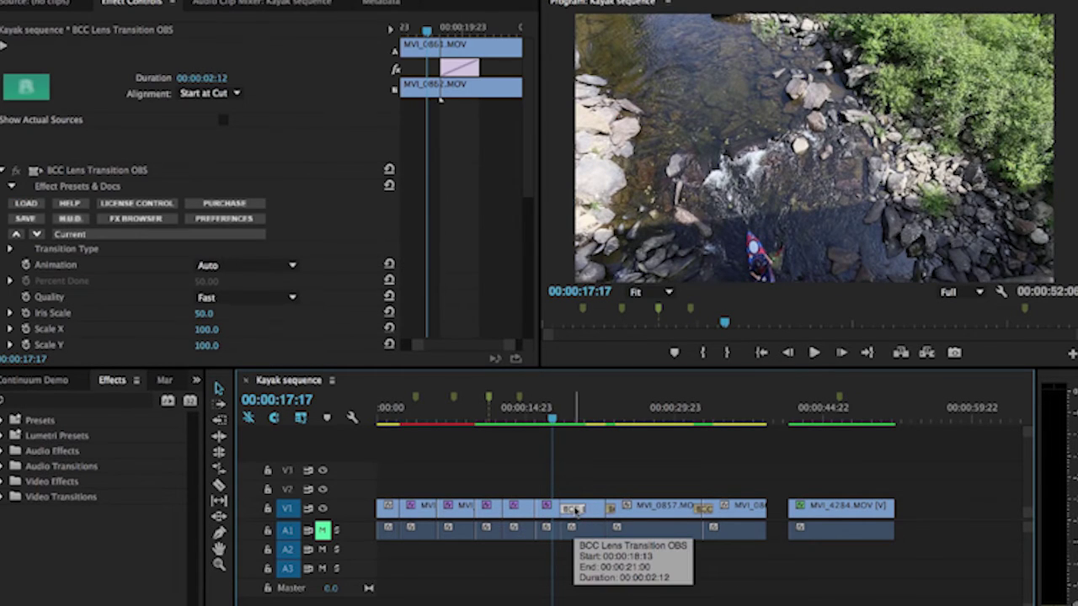
pyautogui.press('Right')
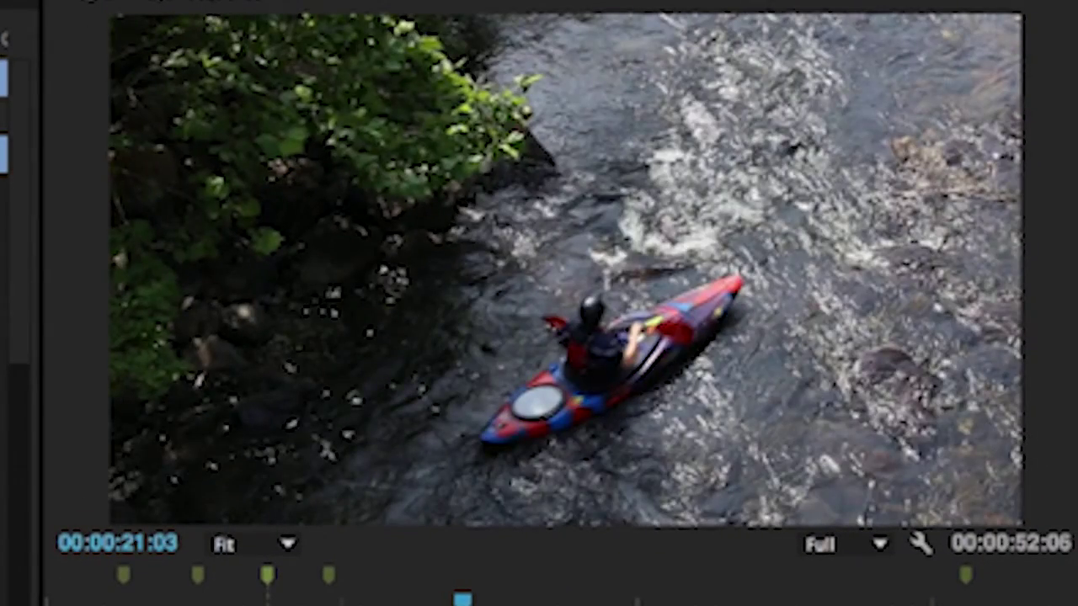
pyautogui.press('Up')
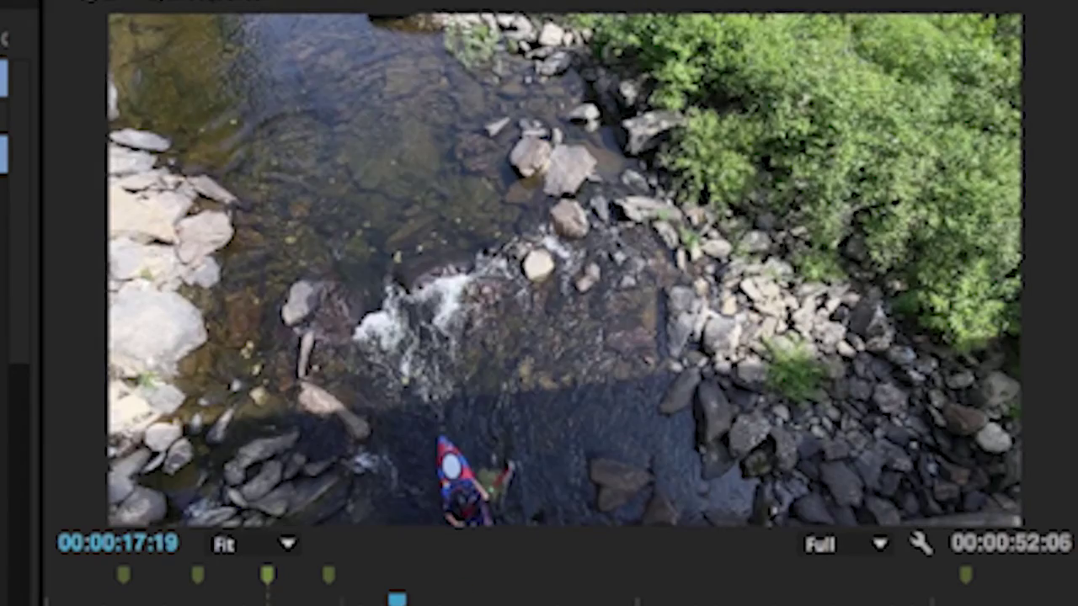
pyautogui.press('space')
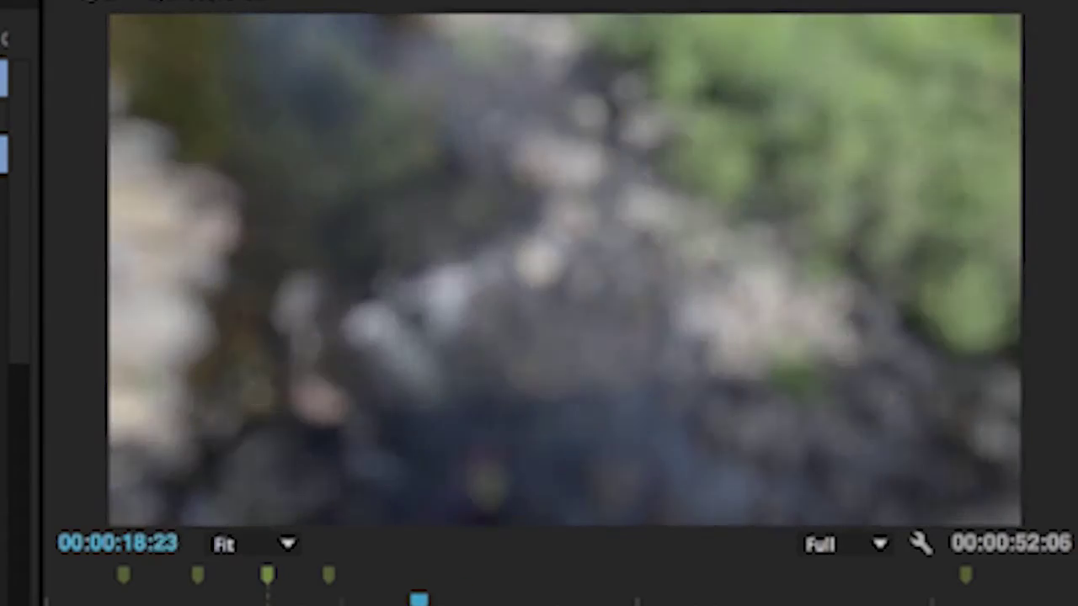
pyautogui.press('j')
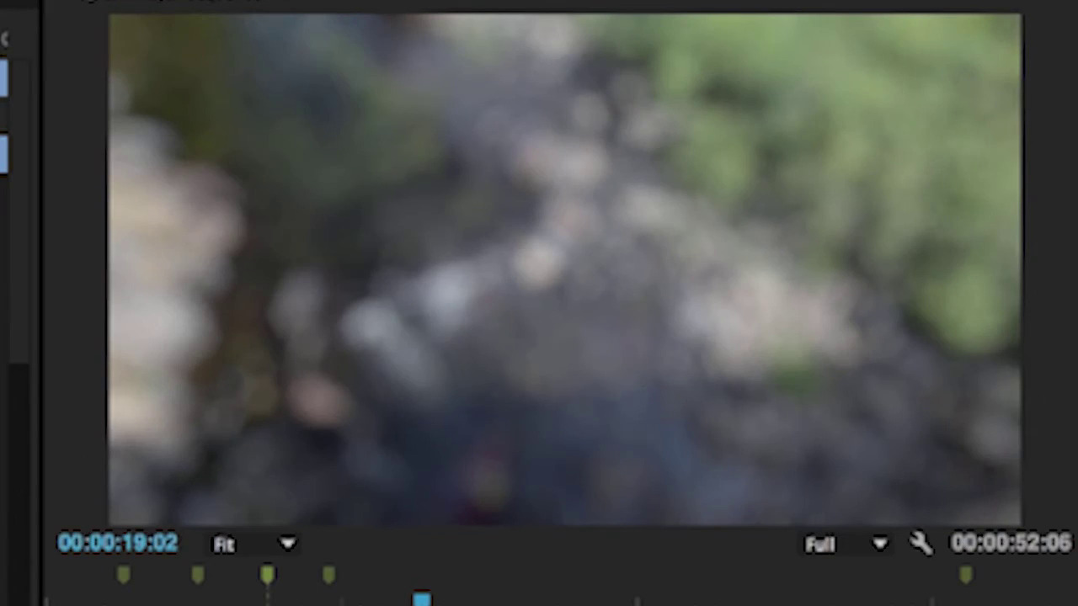
pyautogui.press('Up')
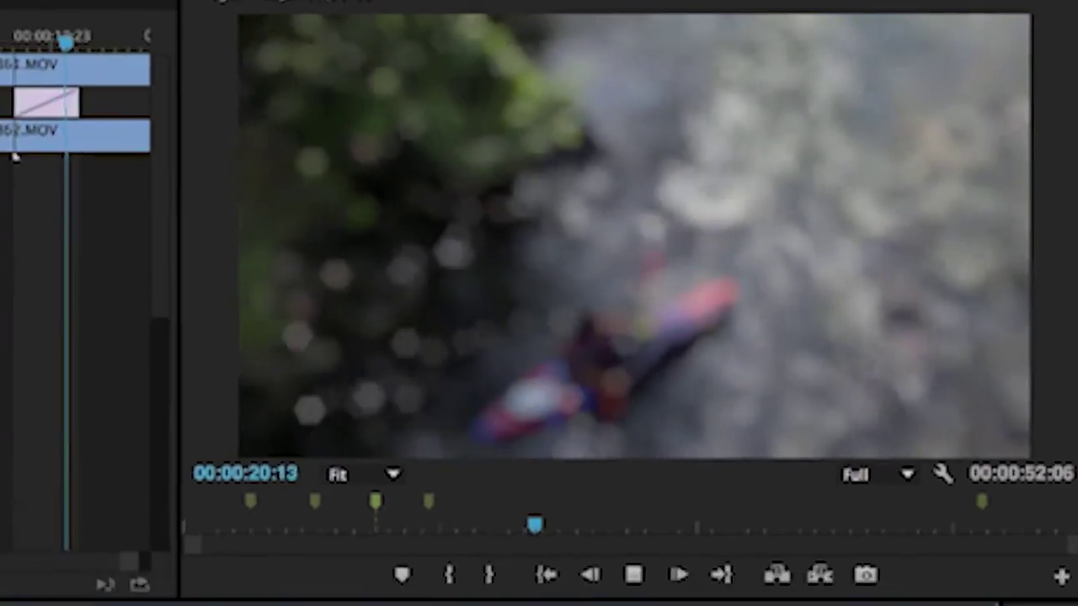
pyautogui.press('k')
# Step: Load the BCC Cross Glitch settings (Glitch Intensity 50, Glitch Duration 95) and play the transition
pyautogui.click(621, 418)
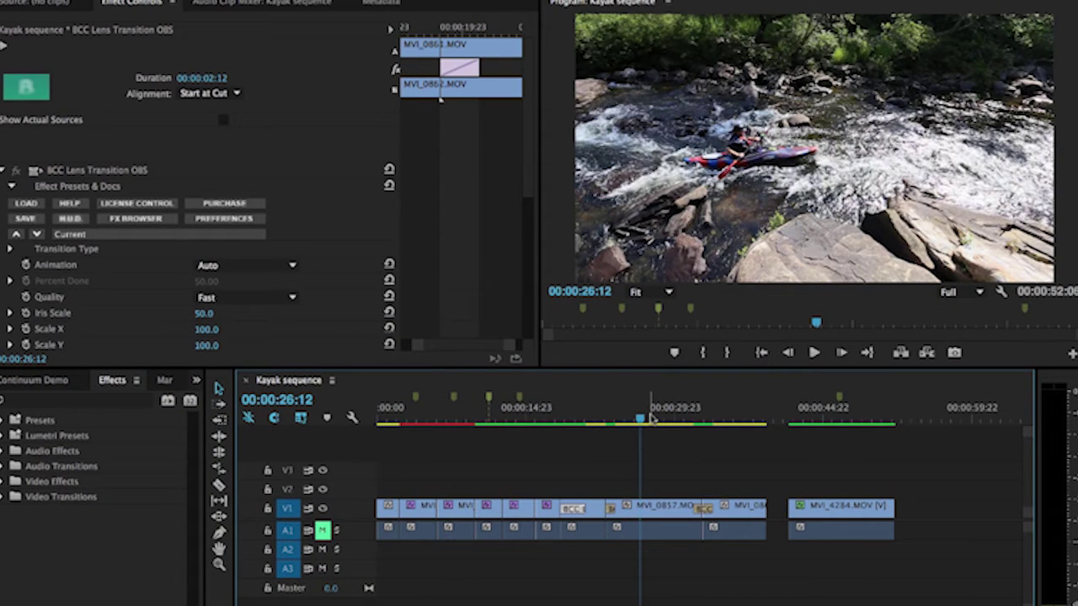
pyautogui.click(603, 416)
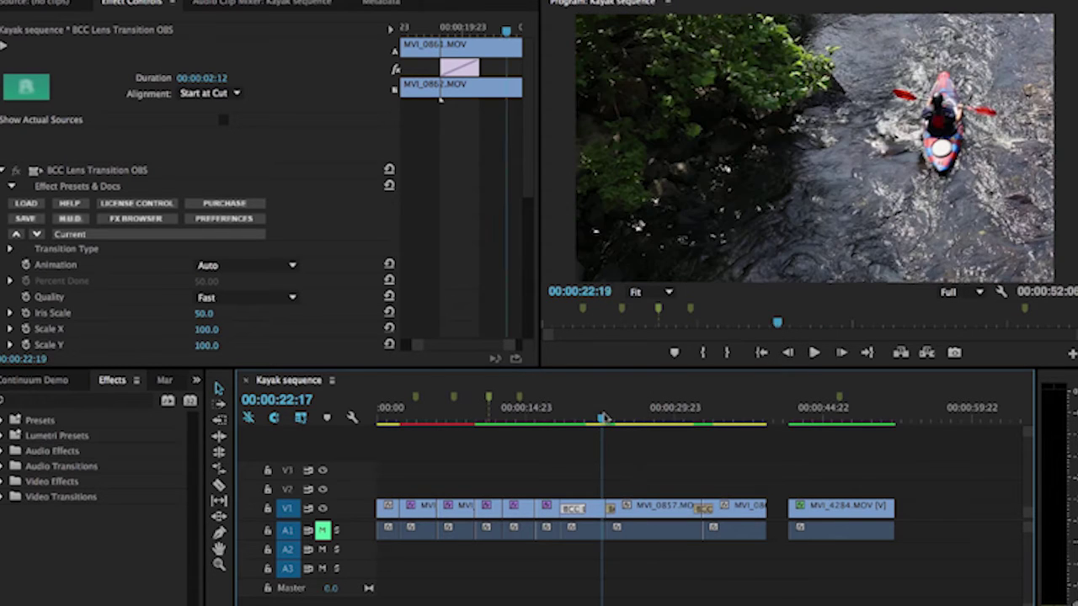
pyautogui.click(611, 510)
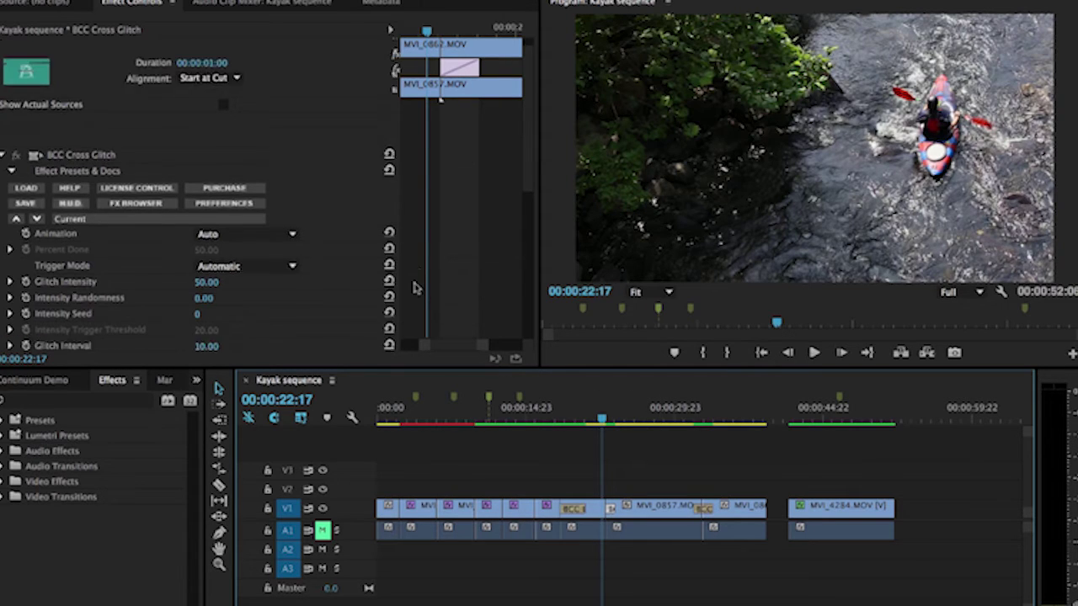
pyautogui.scroll(-5, 412, 288)
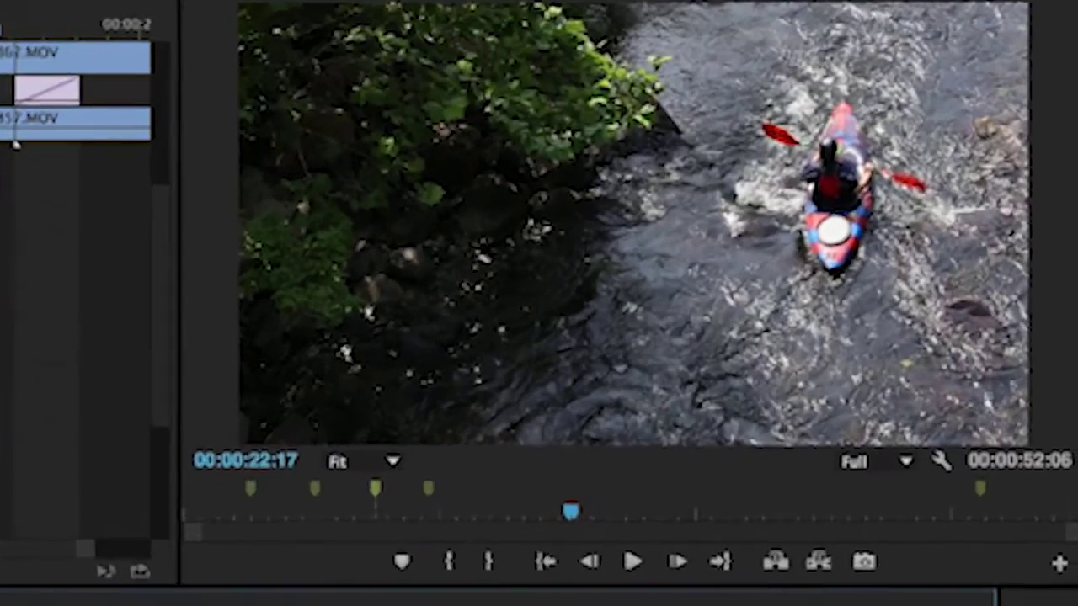
pyautogui.press('space')
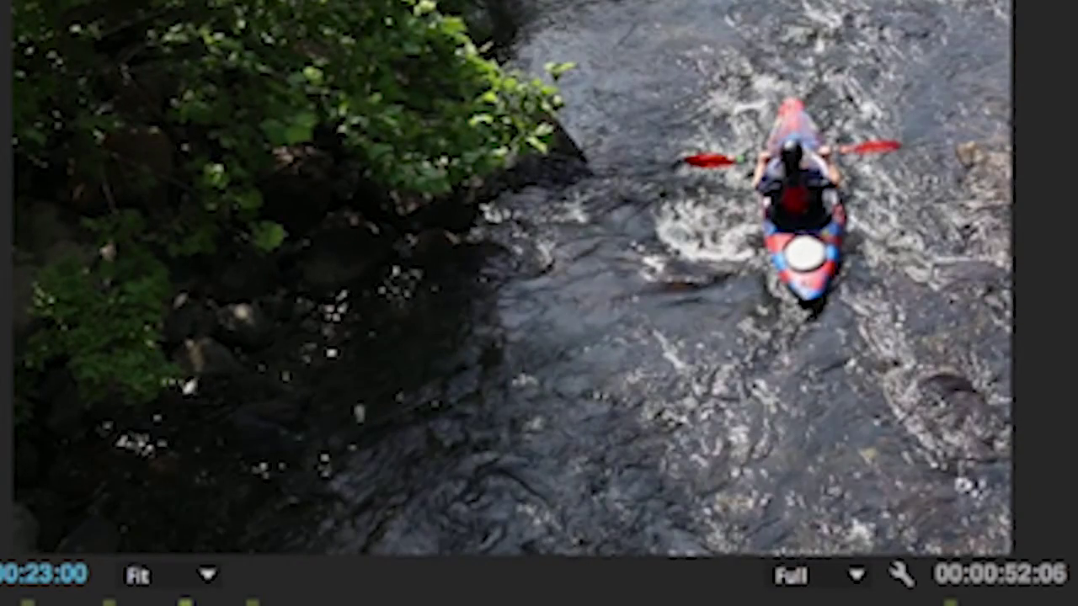
pyautogui.press('space')
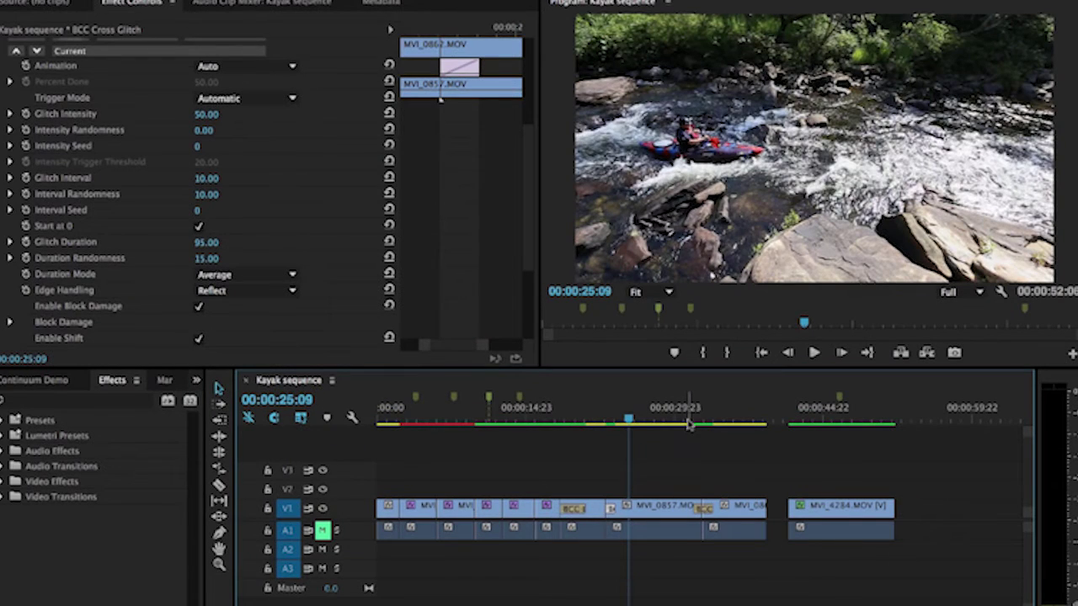
# Step: Select the BCC Light Leaks Dissolve transition and preview it, parking at 32:16
pyautogui.click(600, 501)
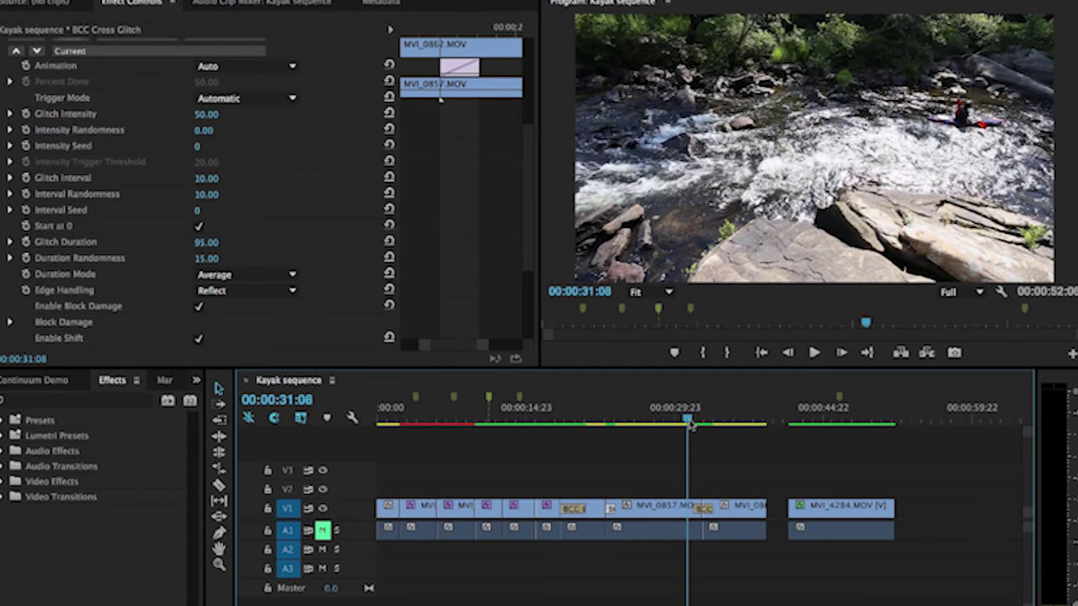
pyautogui.click(703, 510)
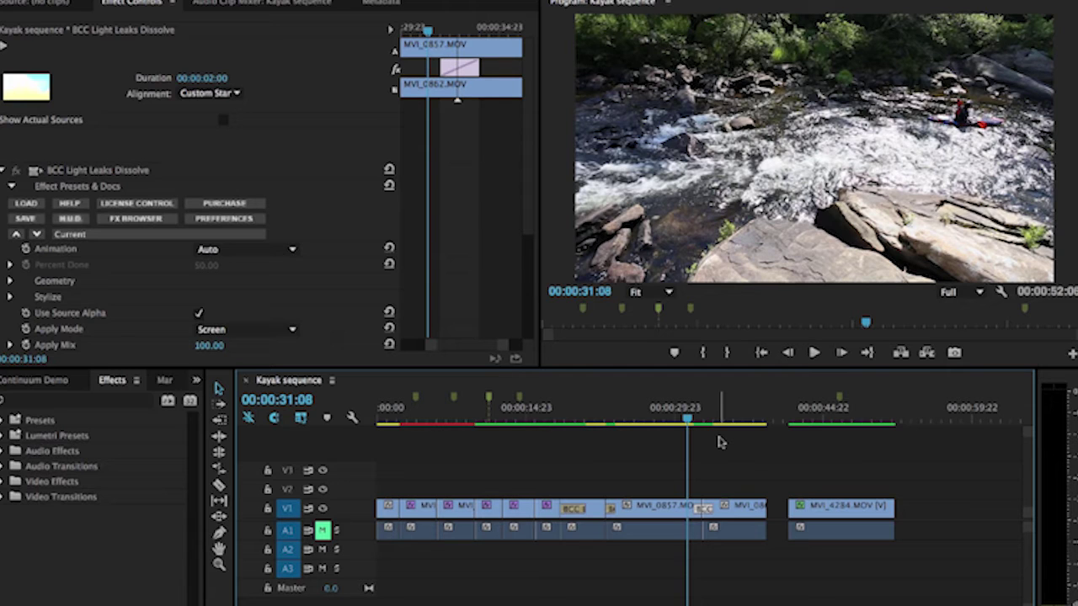
pyautogui.press('space')
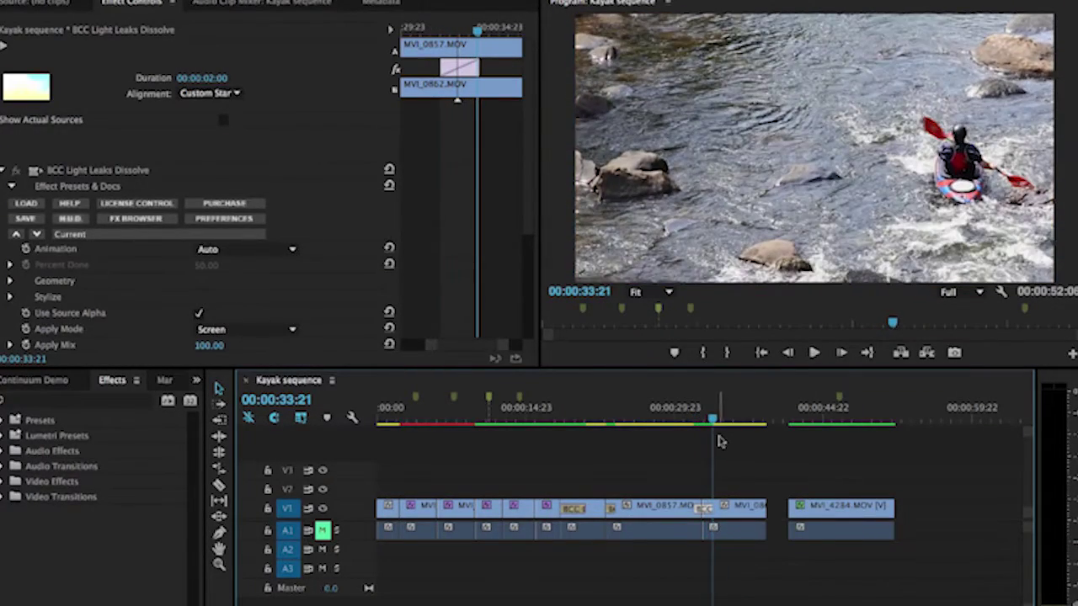
pyautogui.click(703, 420)
# Step: Uncheck Enable Generator 4 and Enable Generator 2, then replay and step frames around 33:00
pyautogui.scroll(-5, 428, 219)
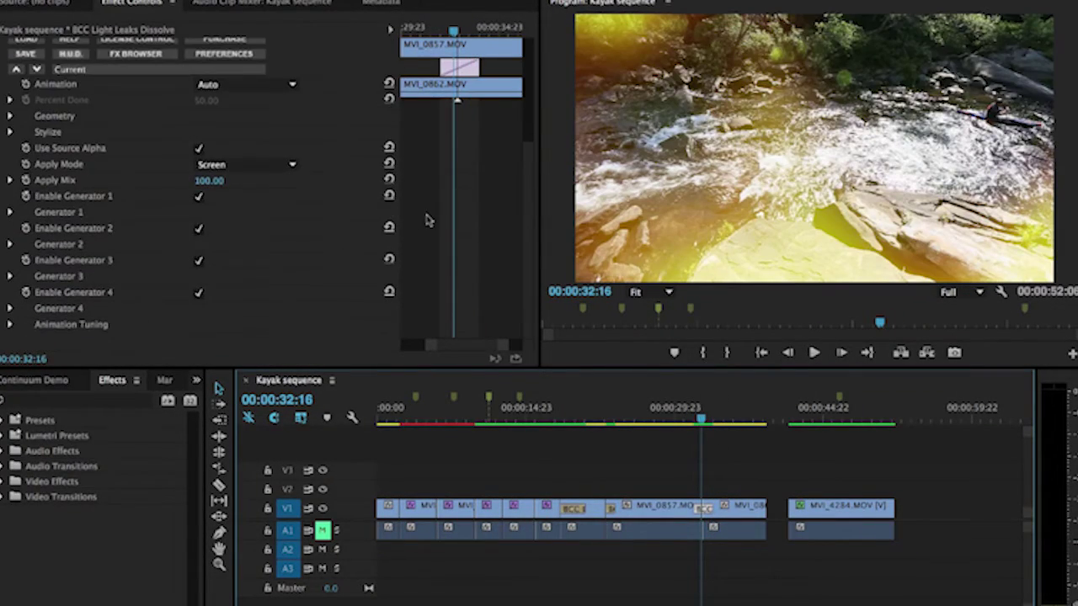
pyautogui.click(198, 292)
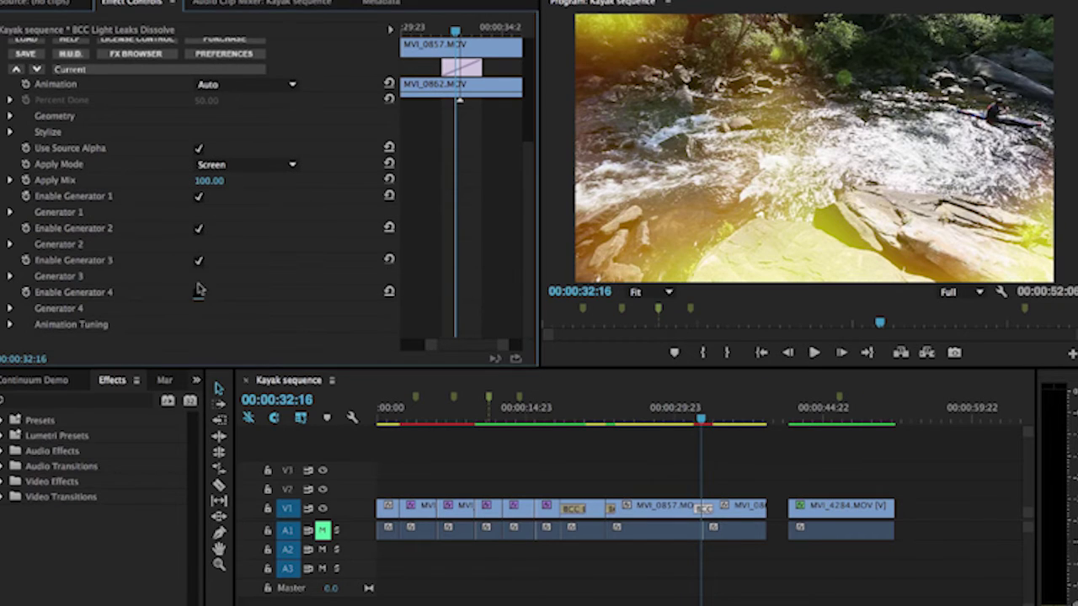
pyautogui.click(197, 228)
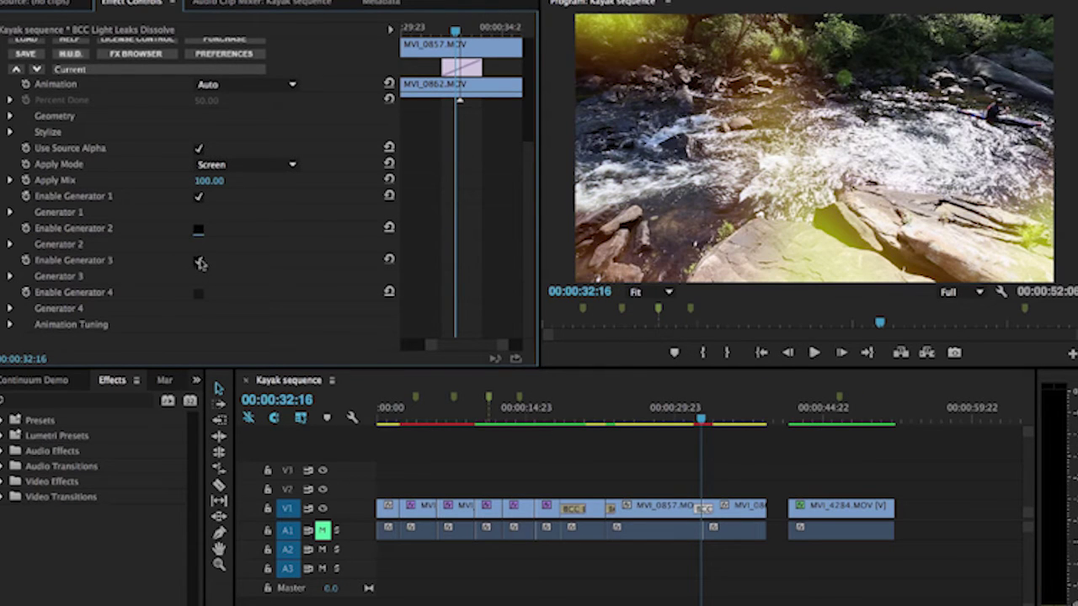
pyautogui.click(685, 414)
pyautogui.press('space')
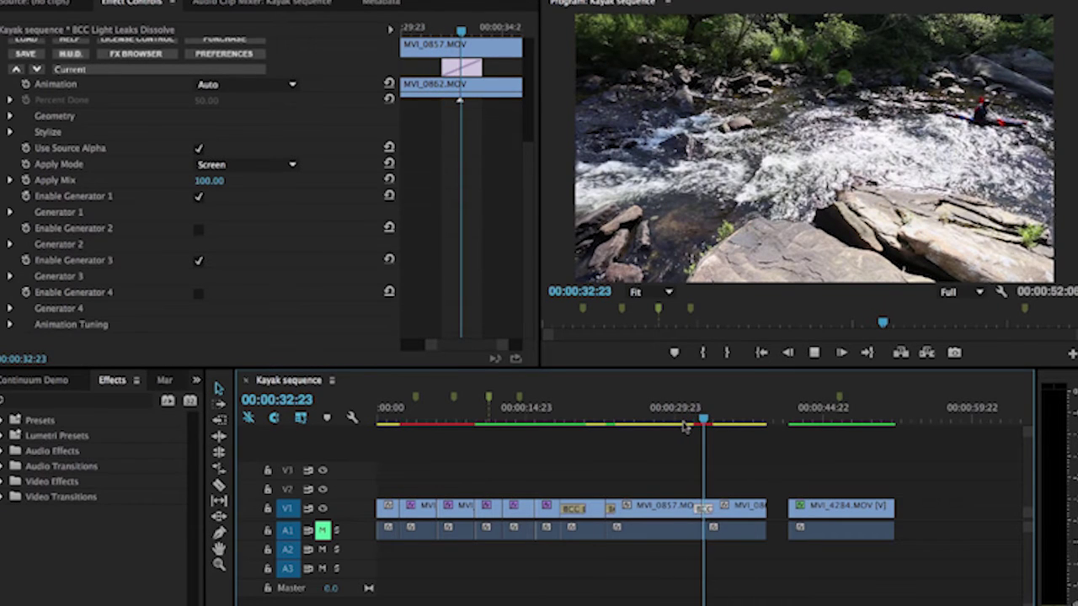
pyautogui.press('space')
pyautogui.press('Left')
pyautogui.press('Left')
pyautogui.press('Left')
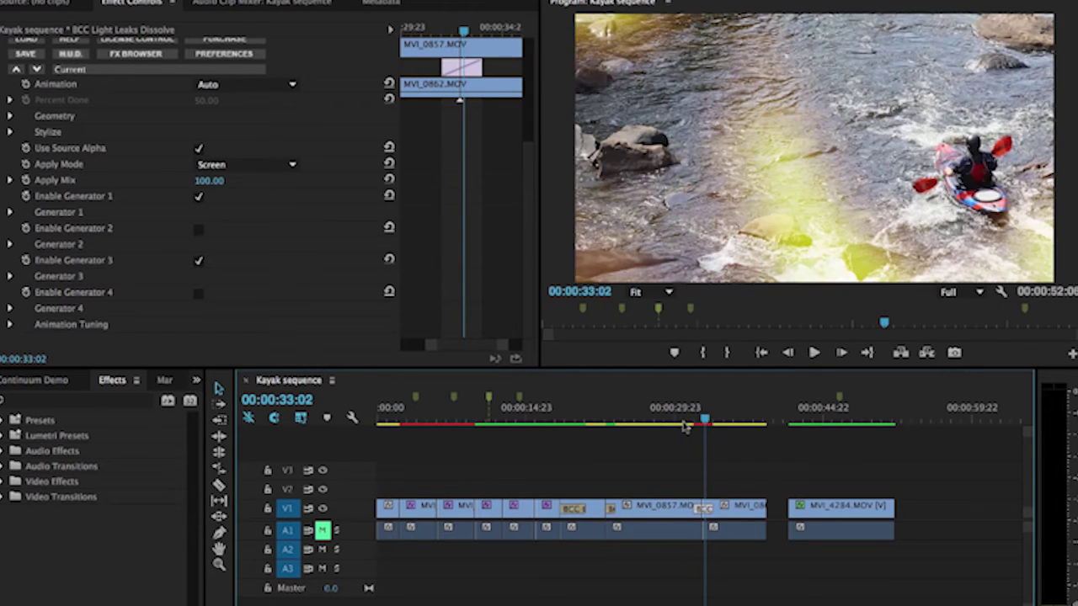
pyautogui.press('Left')
pyautogui.press('Left')
pyautogui.press('Left')
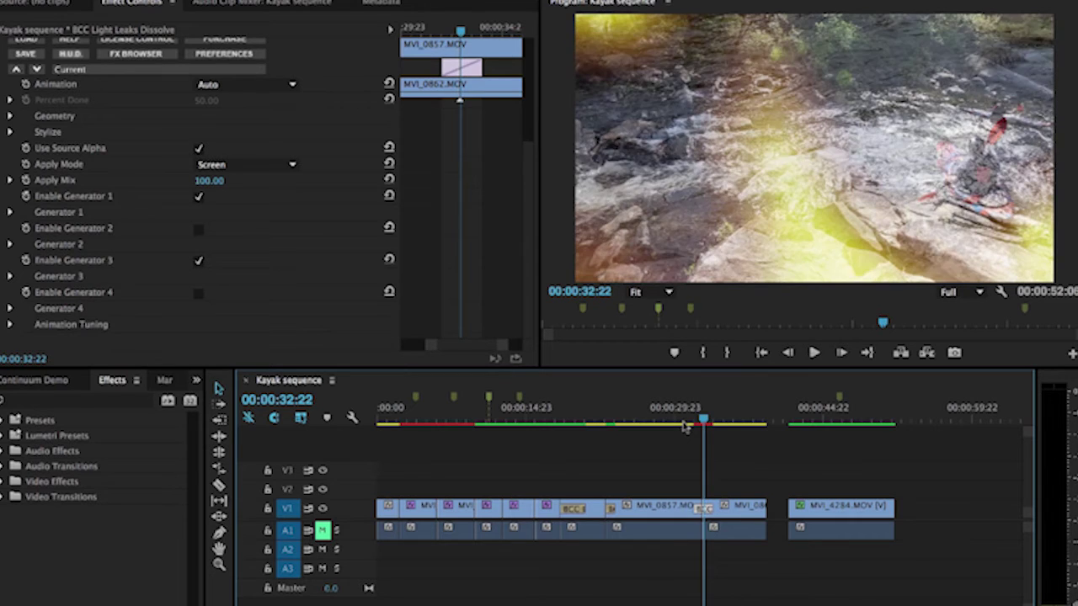
pyautogui.press('Right')
pyautogui.press('Right')
pyautogui.press('Right')
pyautogui.press('Right')
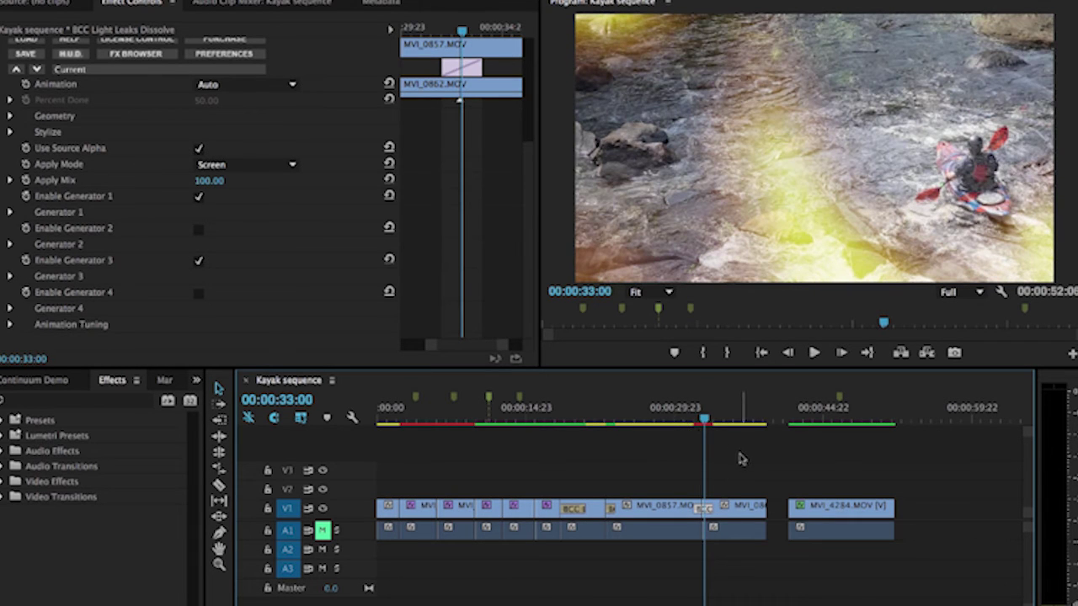
# Step: Select MVI_4284.MOV, switch off Beauty Studio smoothing, and view the Program monitor at 100%
pyautogui.click(740, 458)
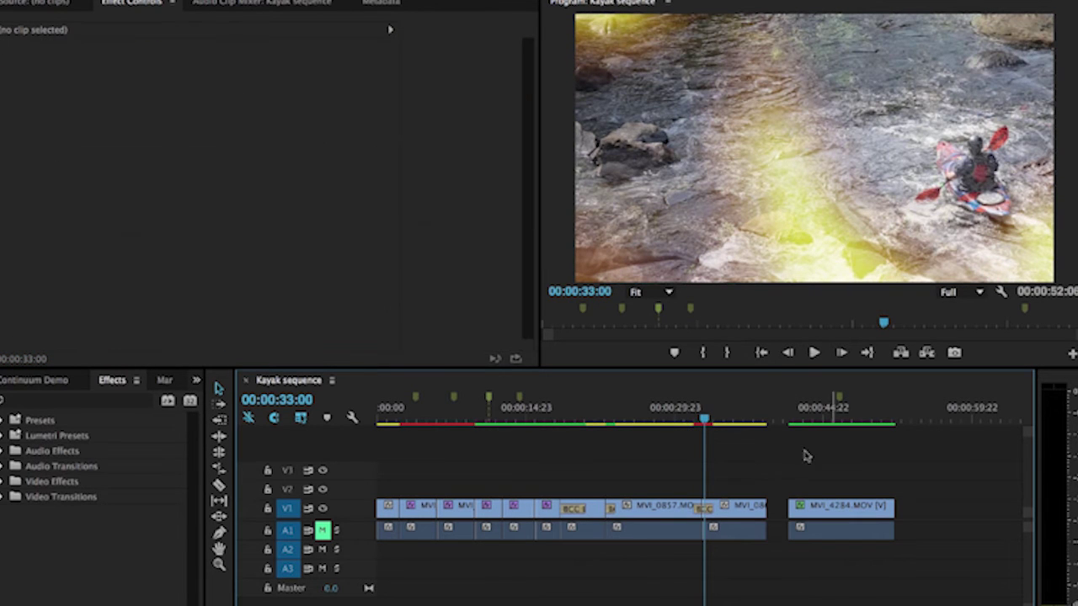
pyautogui.click(839, 418)
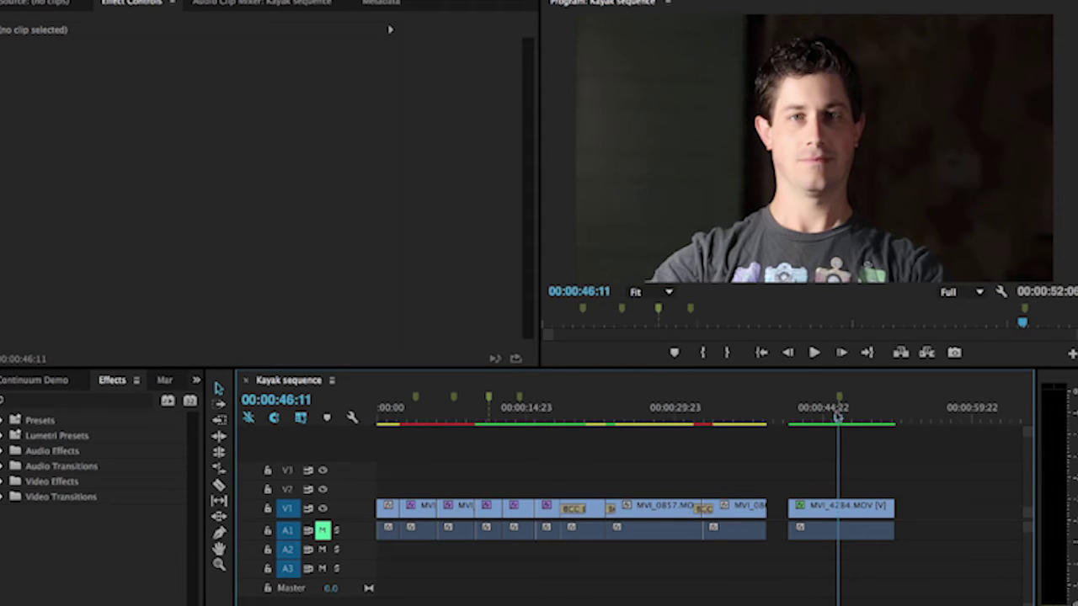
pyautogui.click(840, 509)
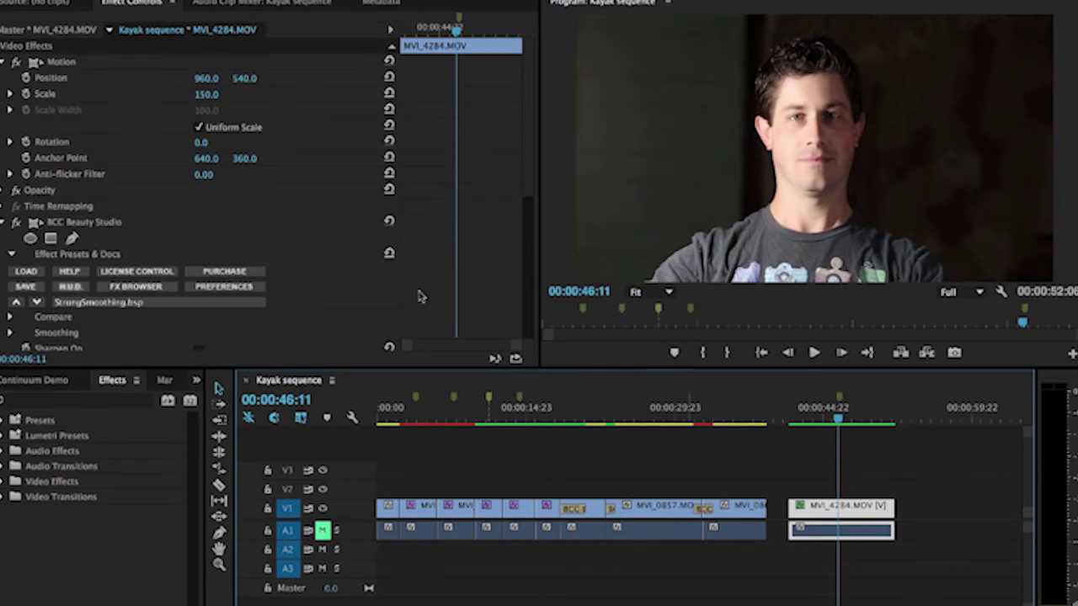
pyautogui.click(15, 222)
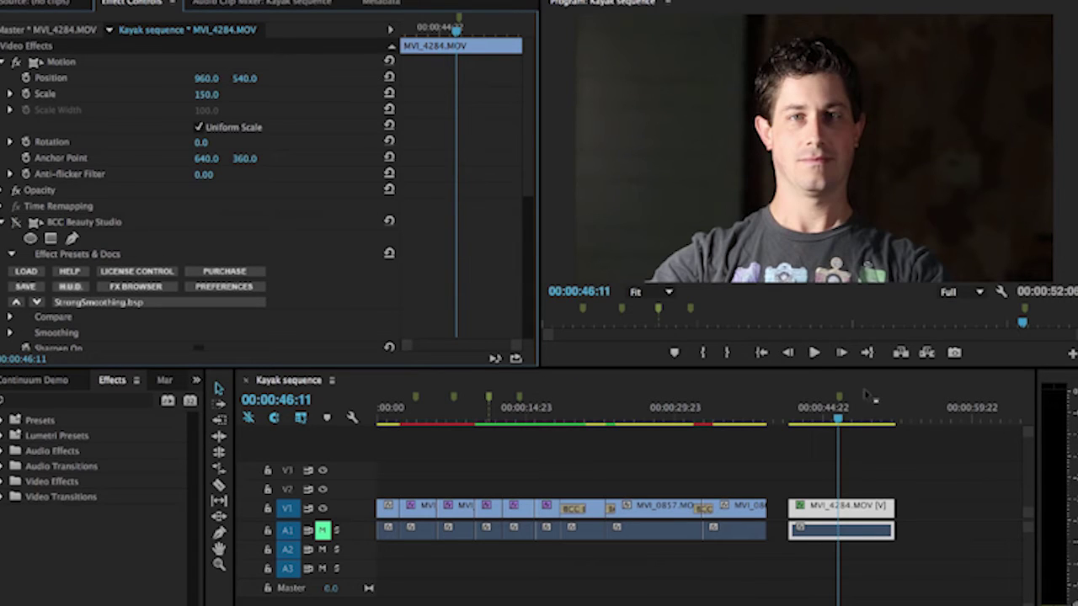
pyautogui.click(667, 292)
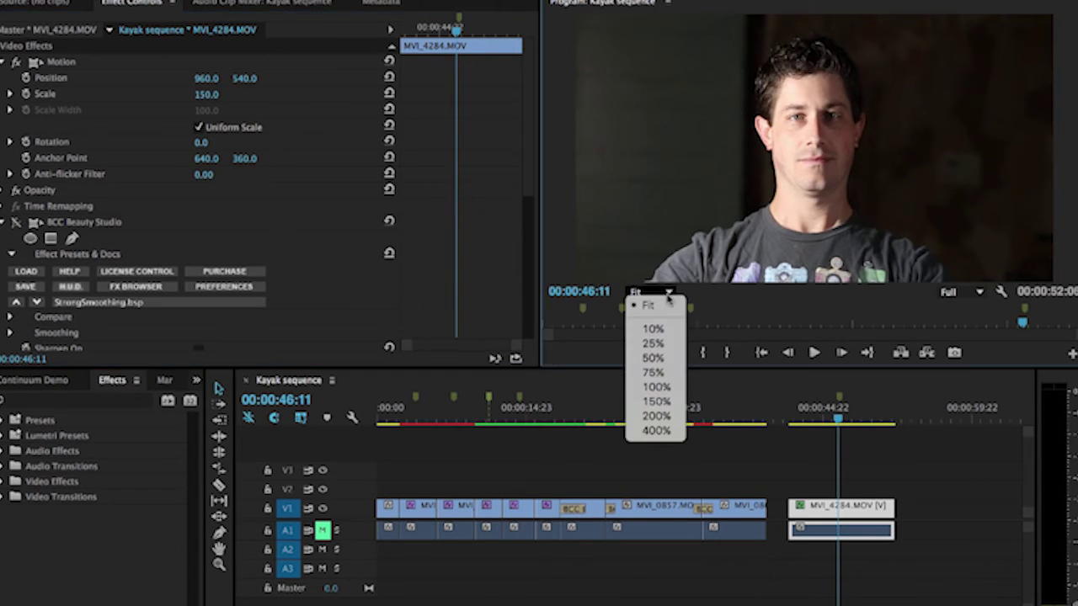
pyautogui.click(658, 387)
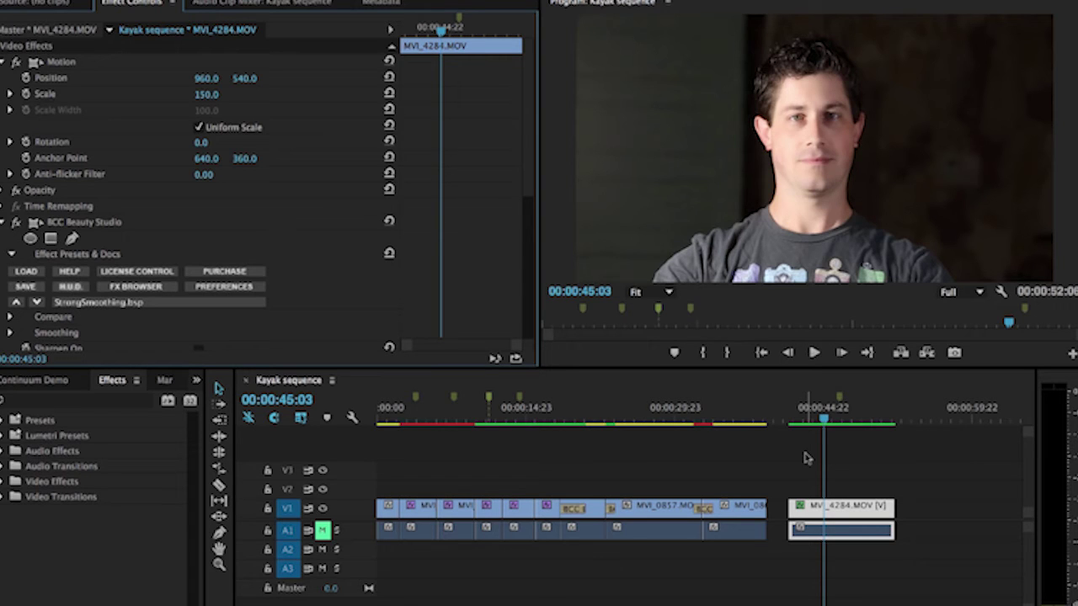
# Step: Search Effects for 'browser', apply BCC FX Browser to MVI_0860.MOV, and launch it
pyautogui.click(390, 411)
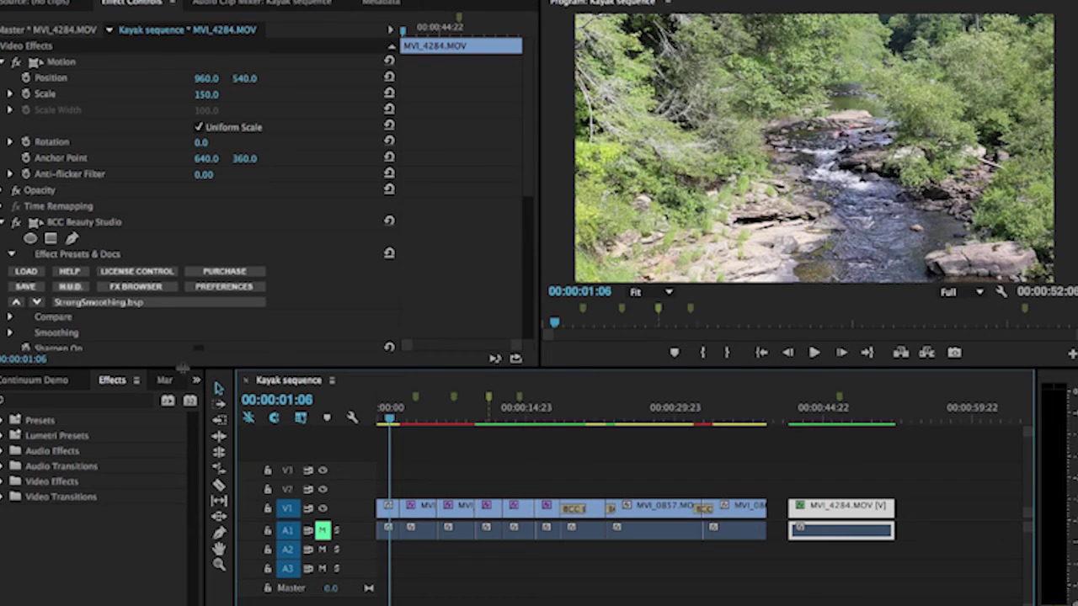
pyautogui.click(73, 401)
pyautogui.write('b')
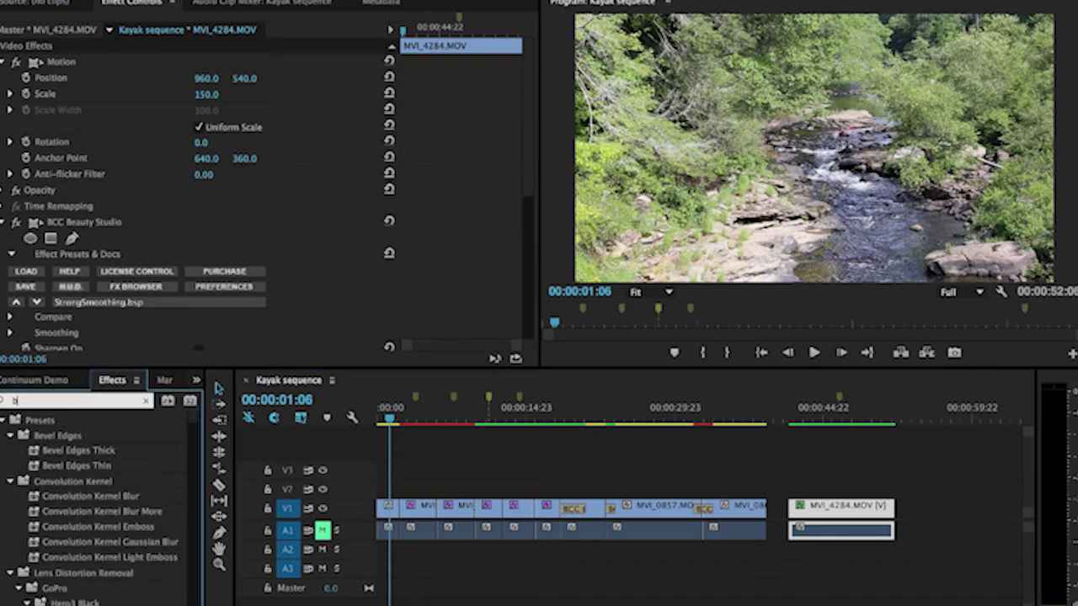
pyautogui.write('rowser')
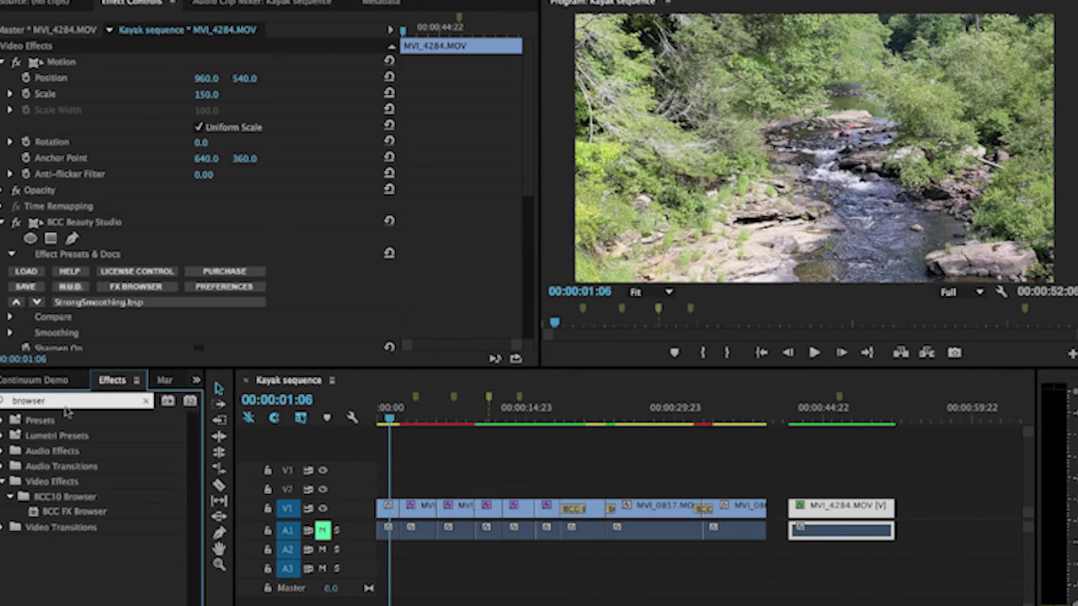
pyautogui.moveTo(34, 515); pyautogui.dragTo(388, 509)
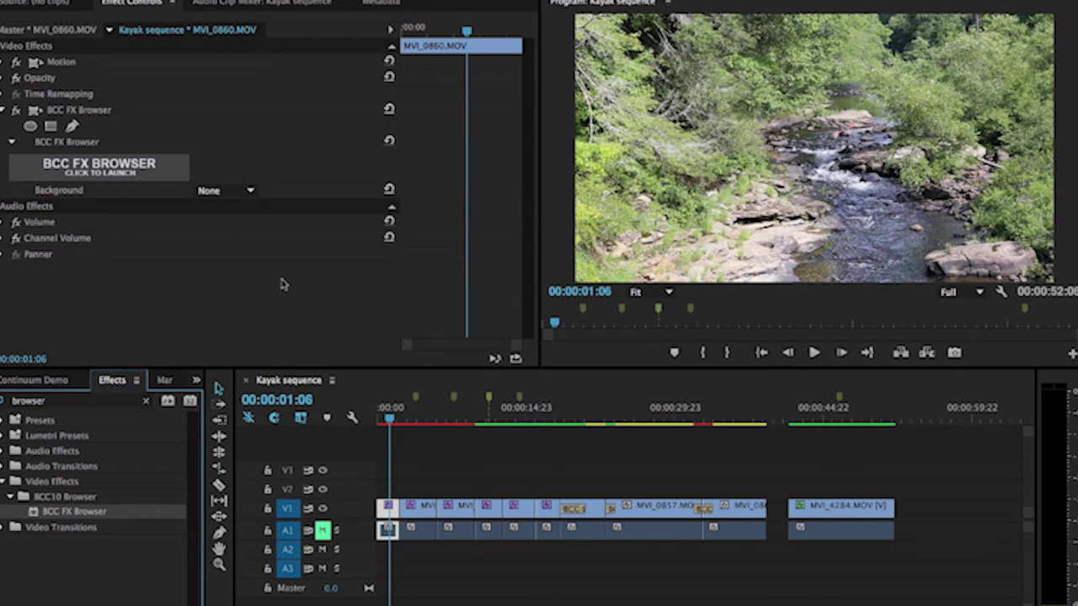
pyautogui.click(107, 172)
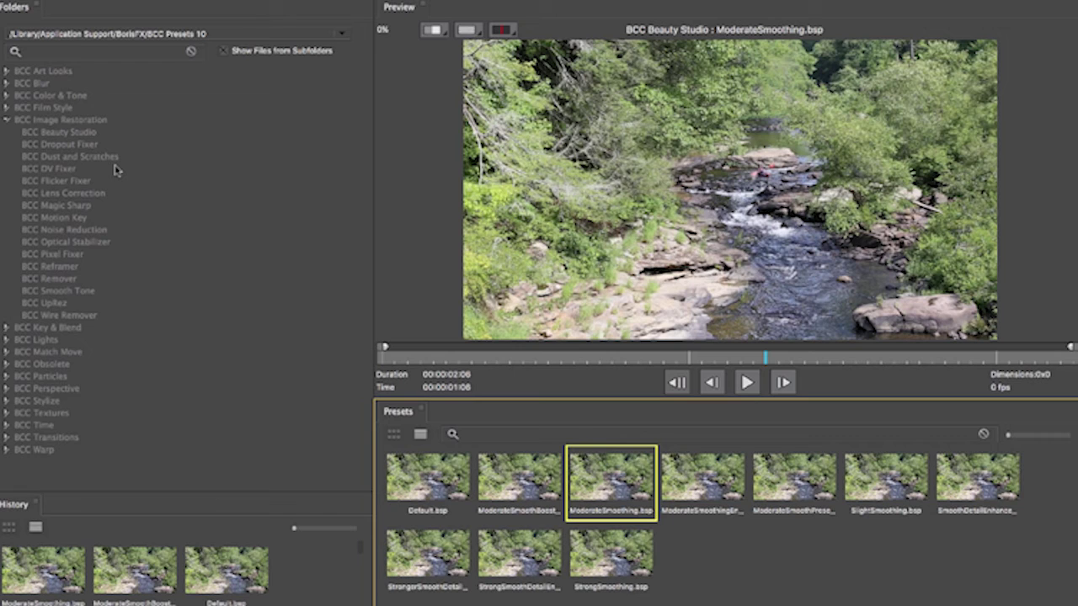
# Step: Show the BCC Perspective > BCC 3D Image Shatter presets and start preview playback
pyautogui.click(7, 119)
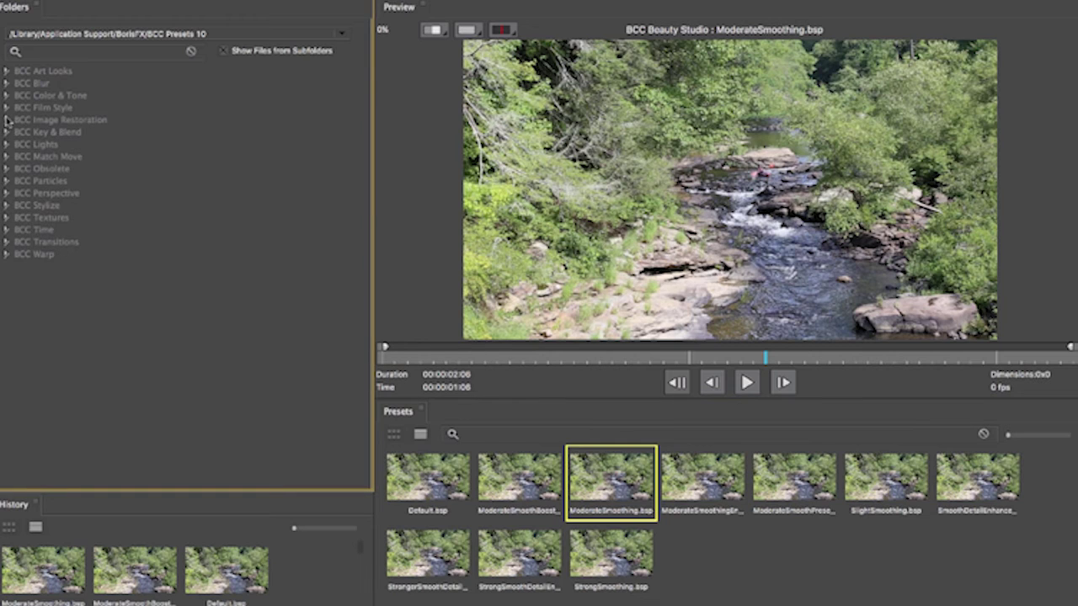
pyautogui.click(53, 193)
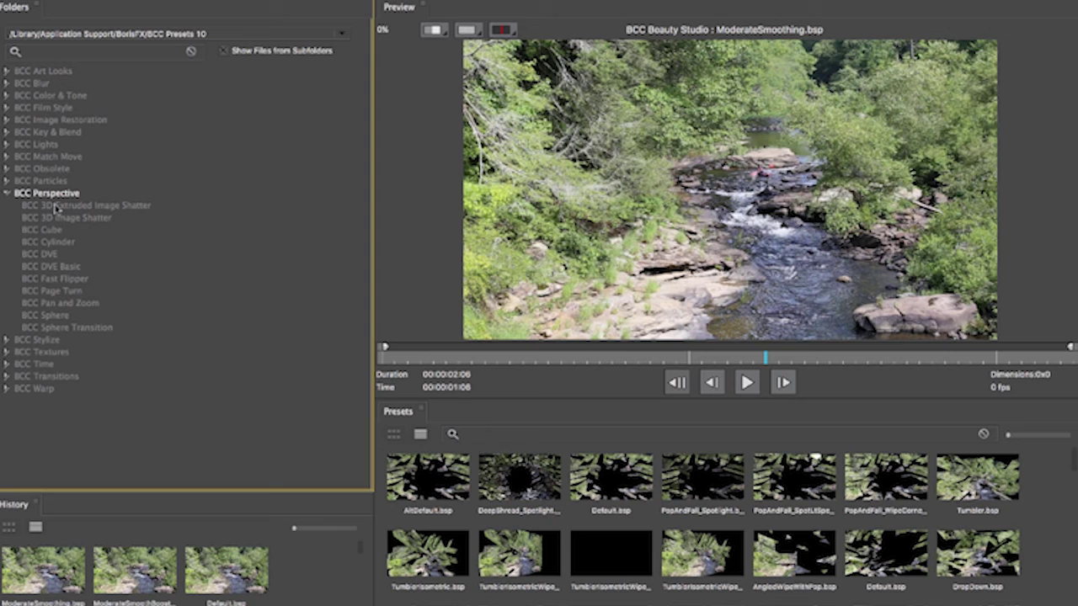
pyautogui.click(55, 218)
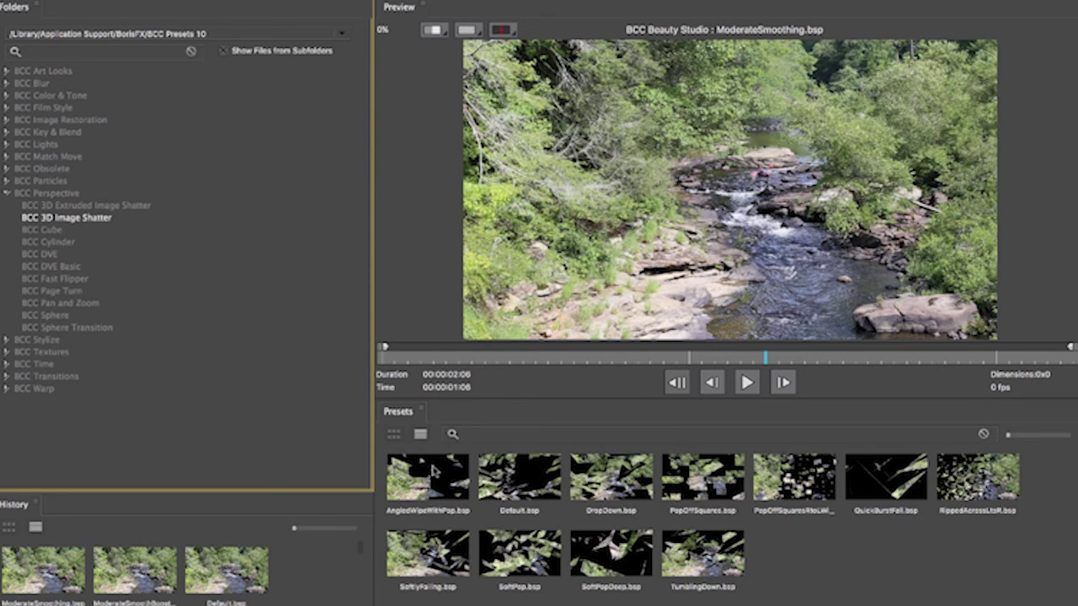
pyautogui.click(747, 382)
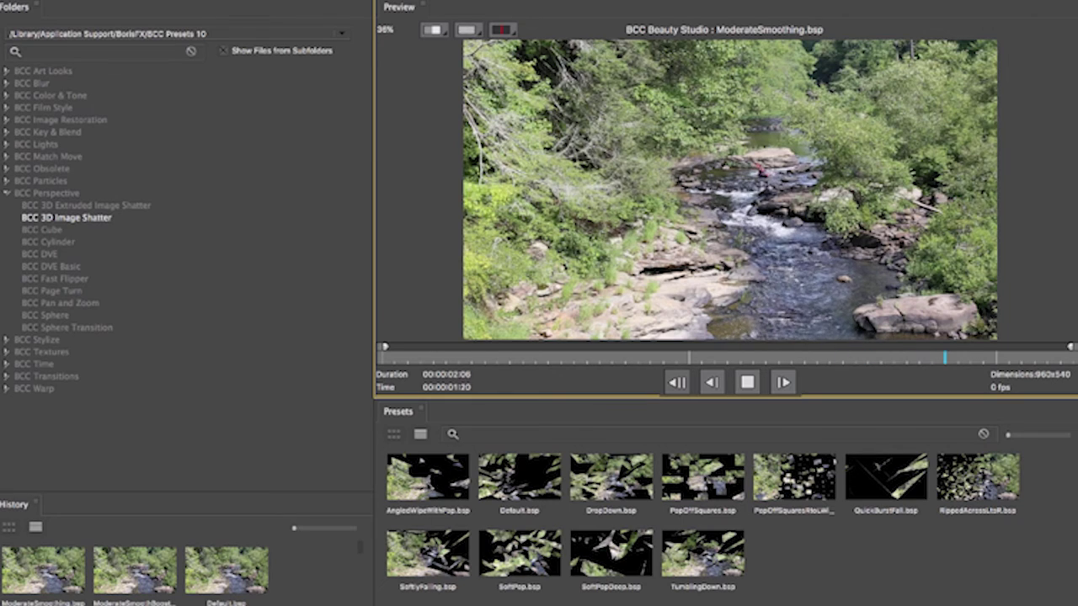
# Step: Preview each shatter preset from AngledWipeWithPop to SoftlyFalling, end on SoftPop.bsp, and collapse BCC Perspective
pyautogui.click(427, 478)
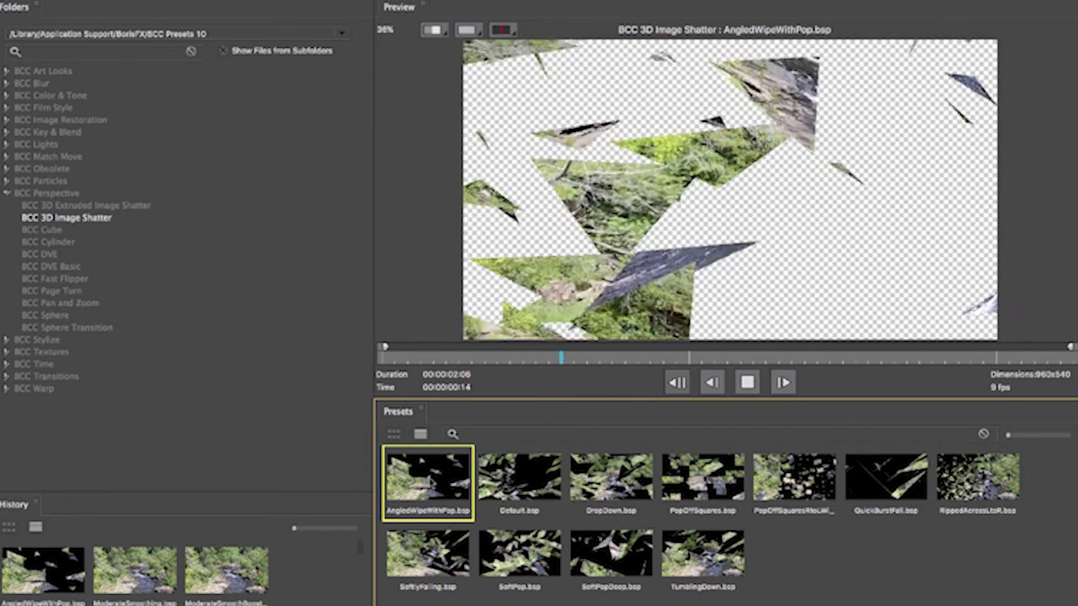
pyautogui.click(519, 478)
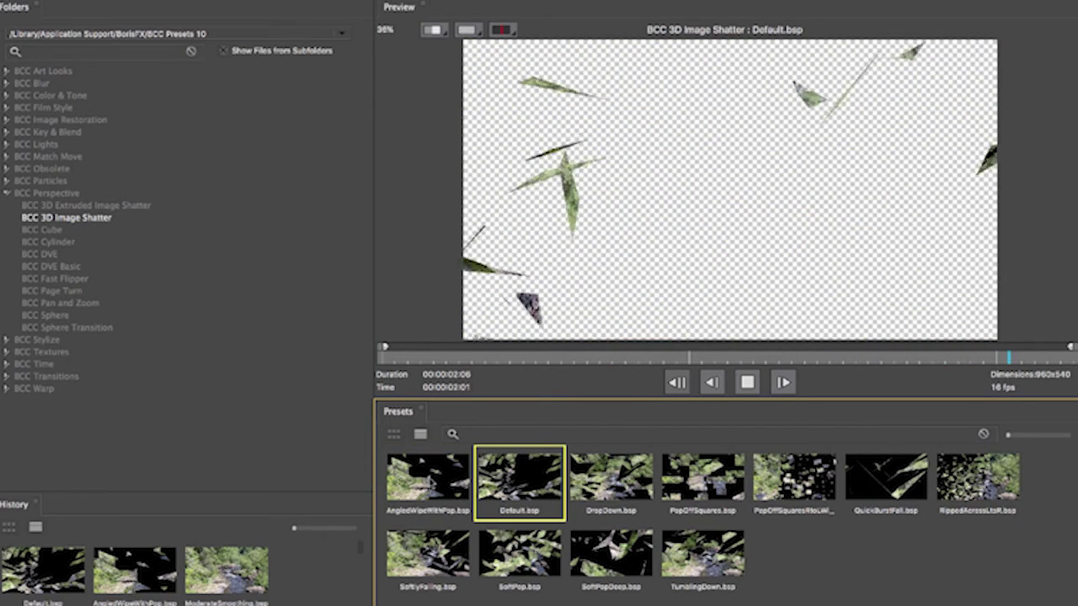
pyautogui.click(611, 478)
pyautogui.click(702, 478)
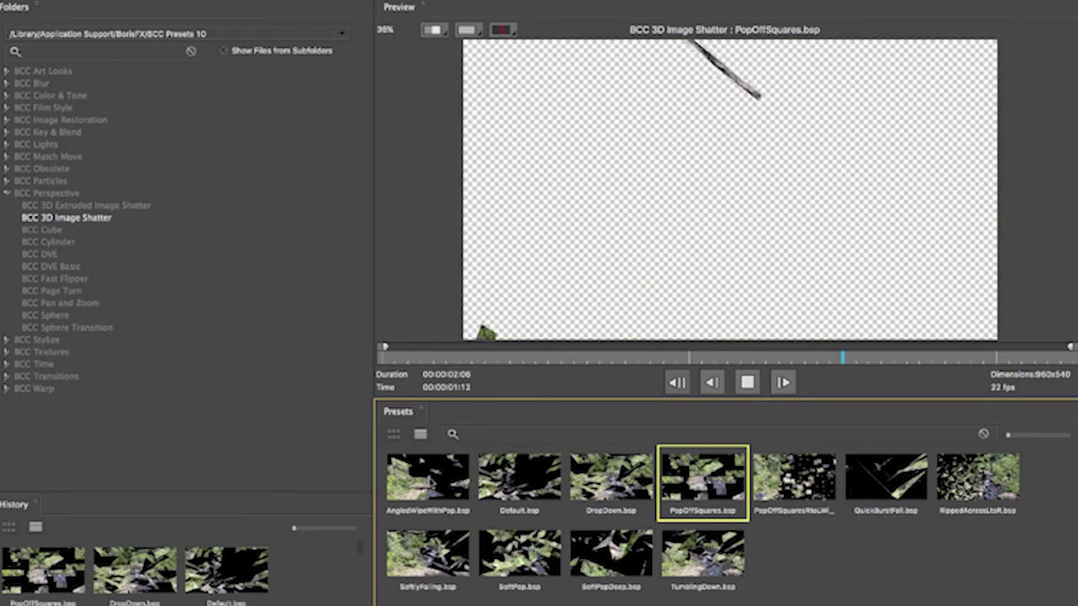
pyautogui.click(794, 479)
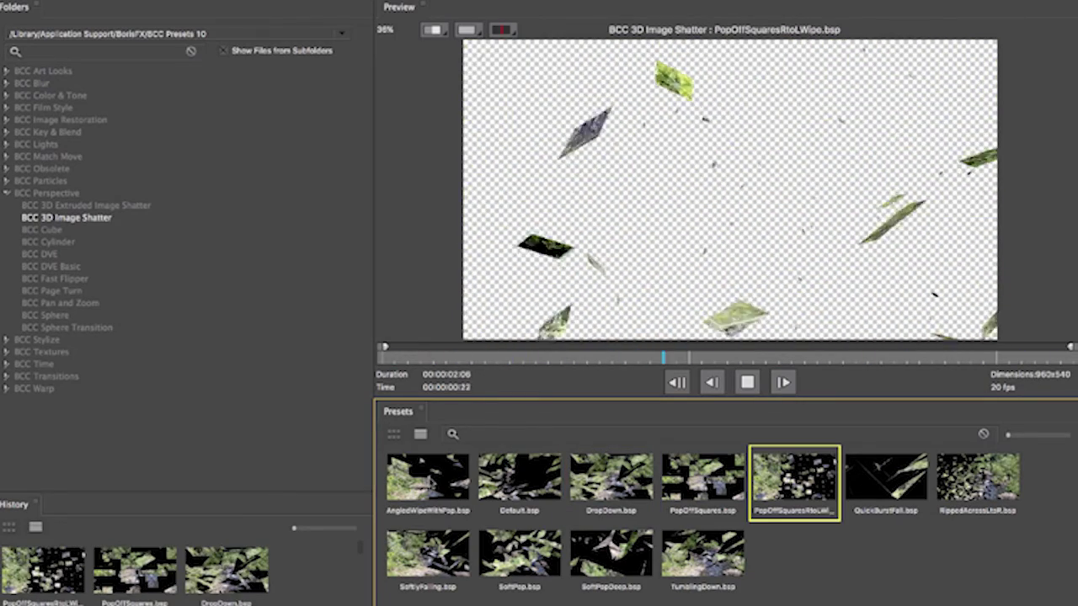
pyautogui.click(886, 478)
pyautogui.click(977, 478)
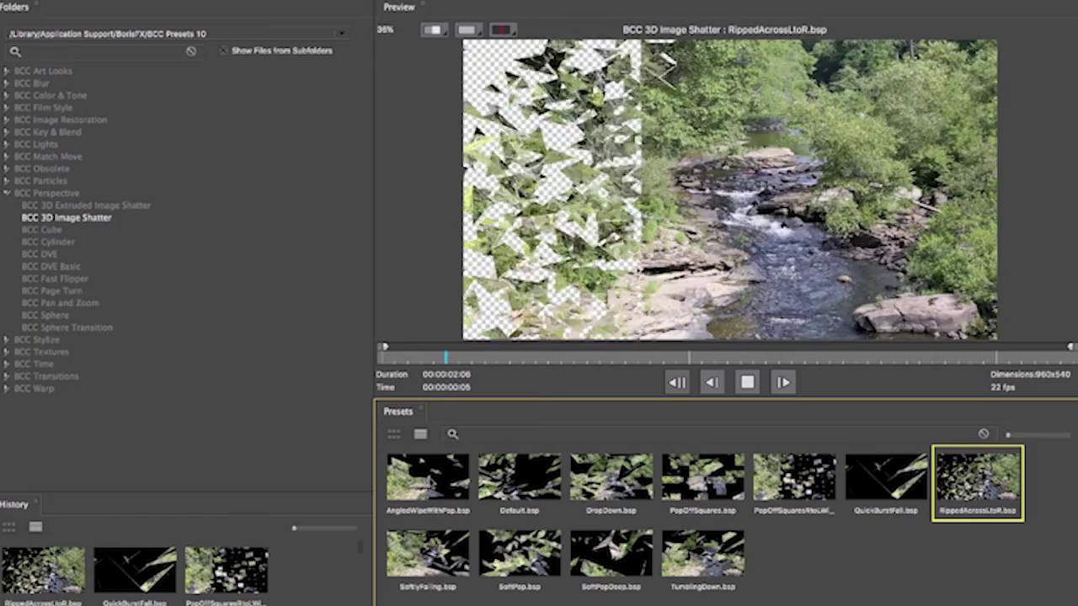
pyautogui.click(428, 554)
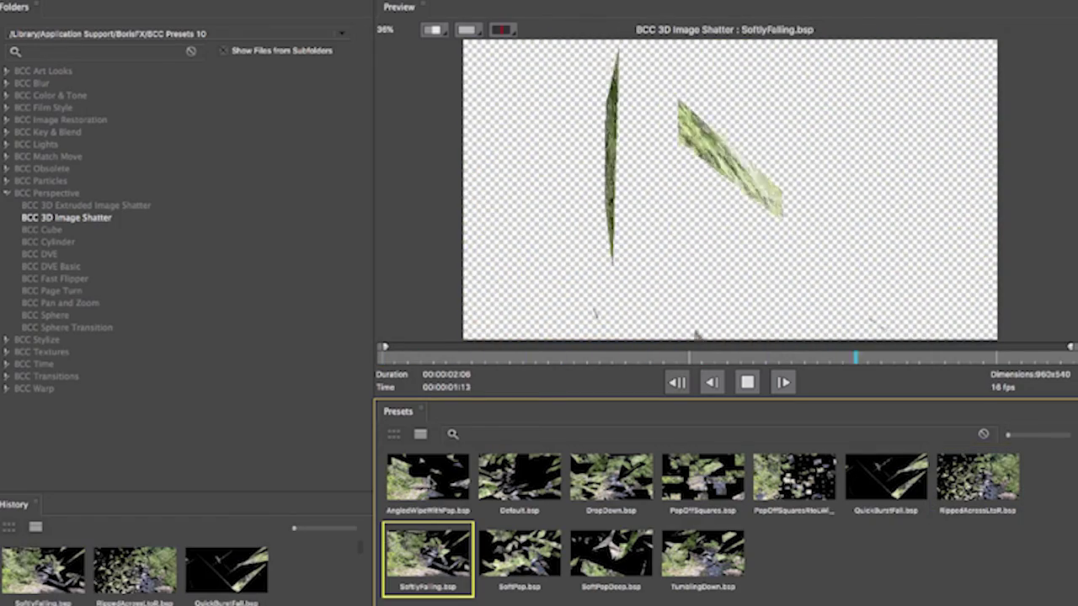
pyautogui.click(520, 554)
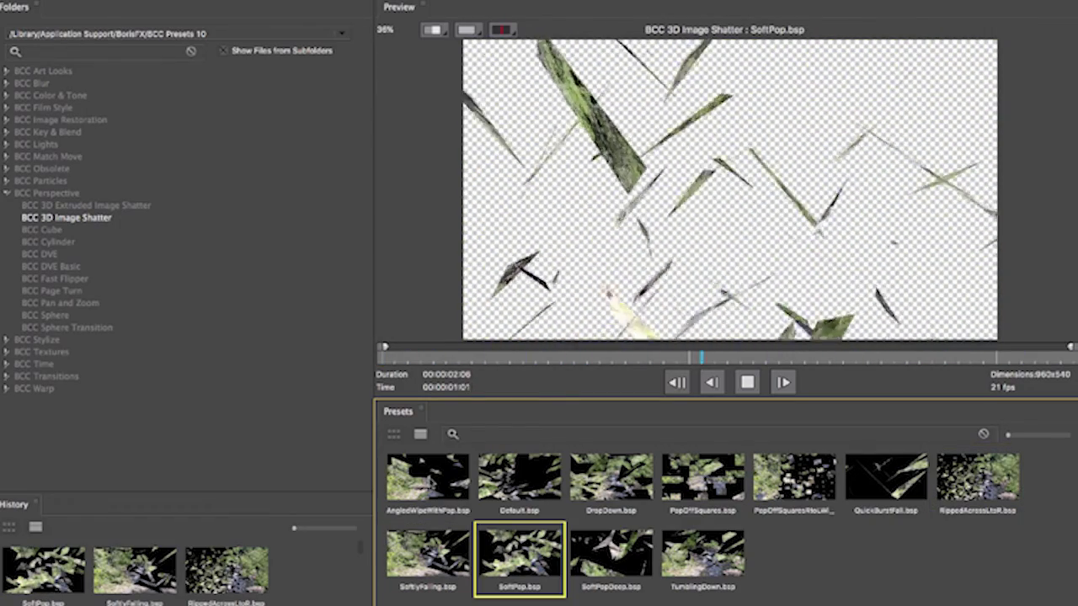
pyautogui.click(6, 193)
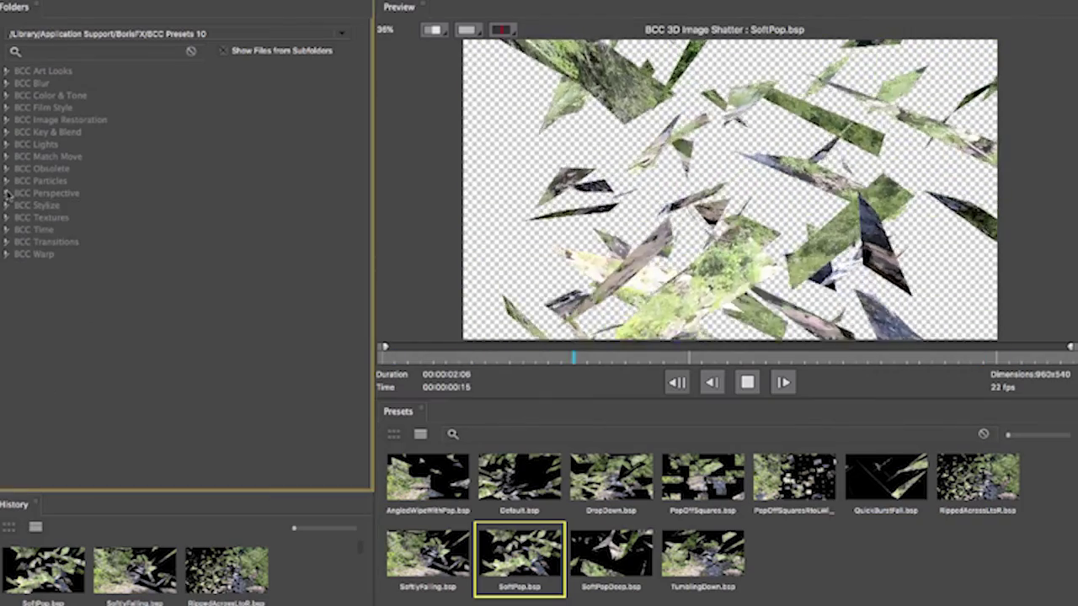
# Step: Under BCC Lights, preview Edge Lighting presets AltDefault, alphaOlay, alpha and threeDGlasses
pyautogui.click(5, 144)
pyautogui.click(58, 158)
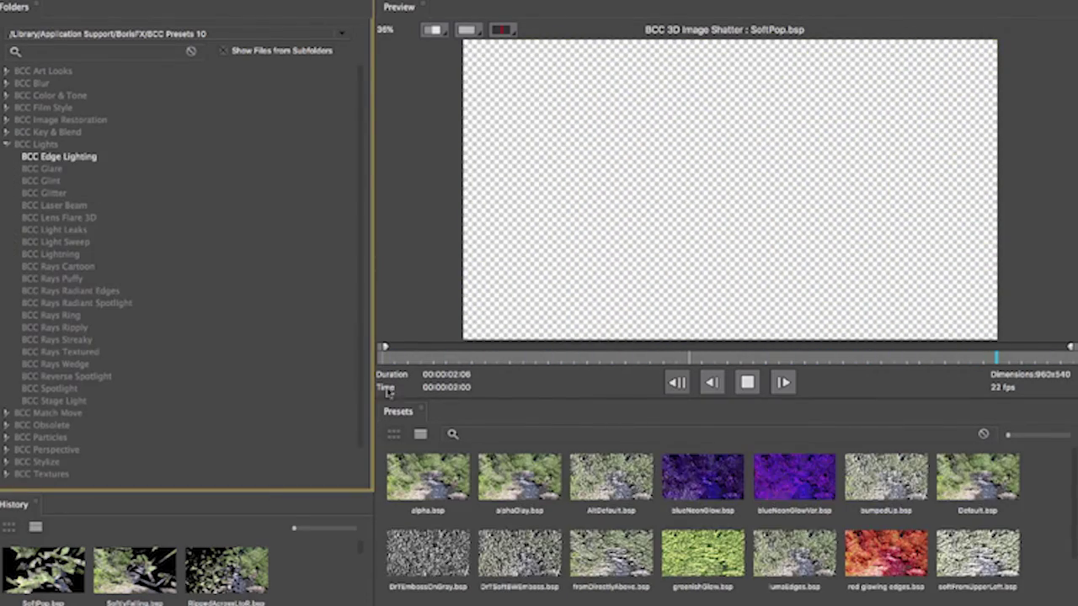
pyautogui.click(610, 478)
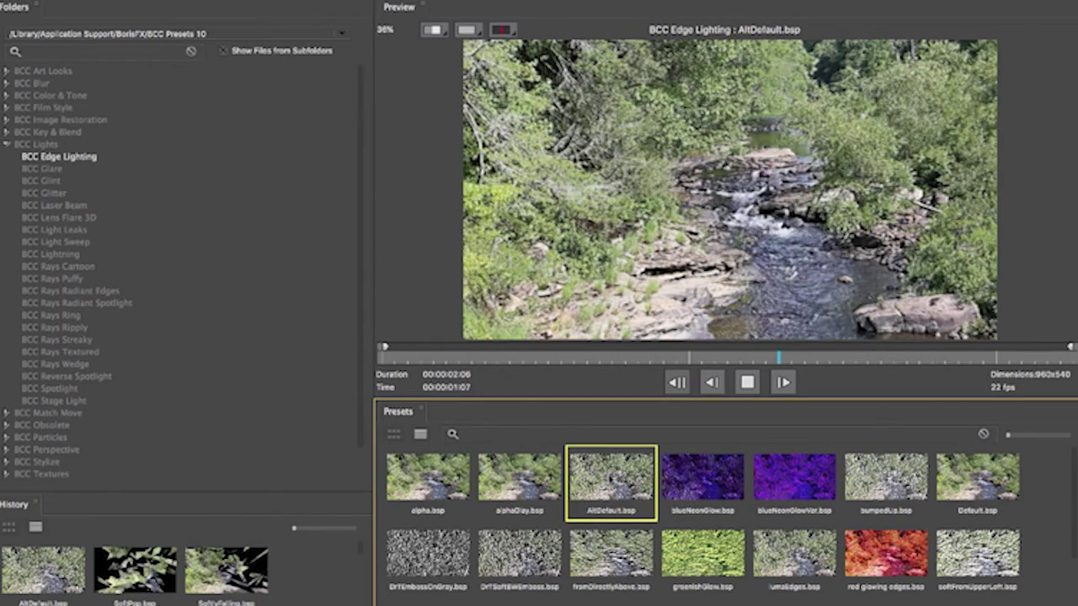
pyautogui.click(519, 478)
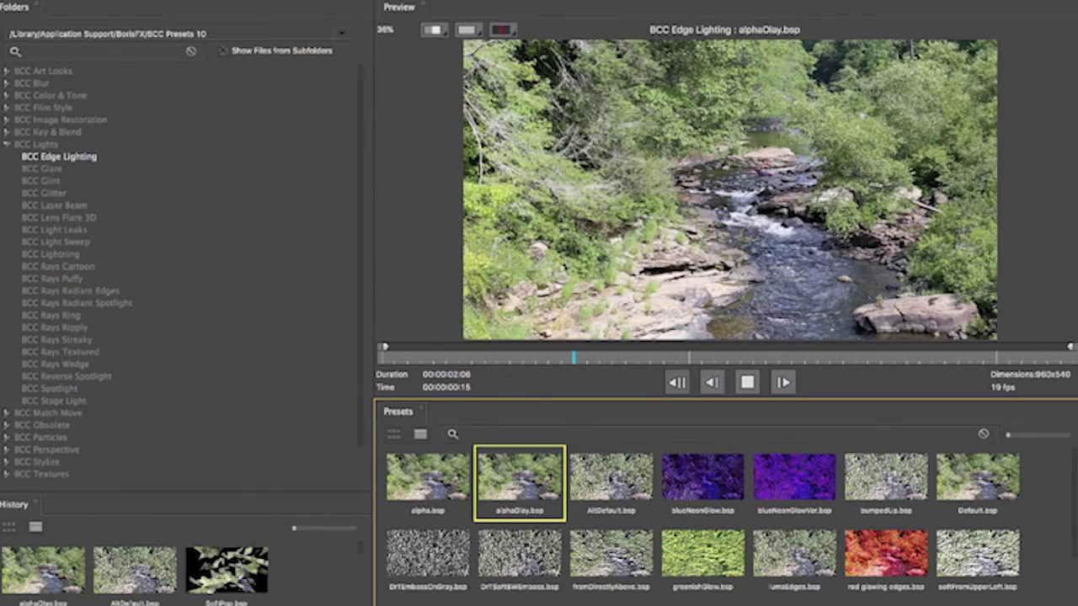
pyautogui.click(427, 477)
pyautogui.scroll(-3, 735, 508)
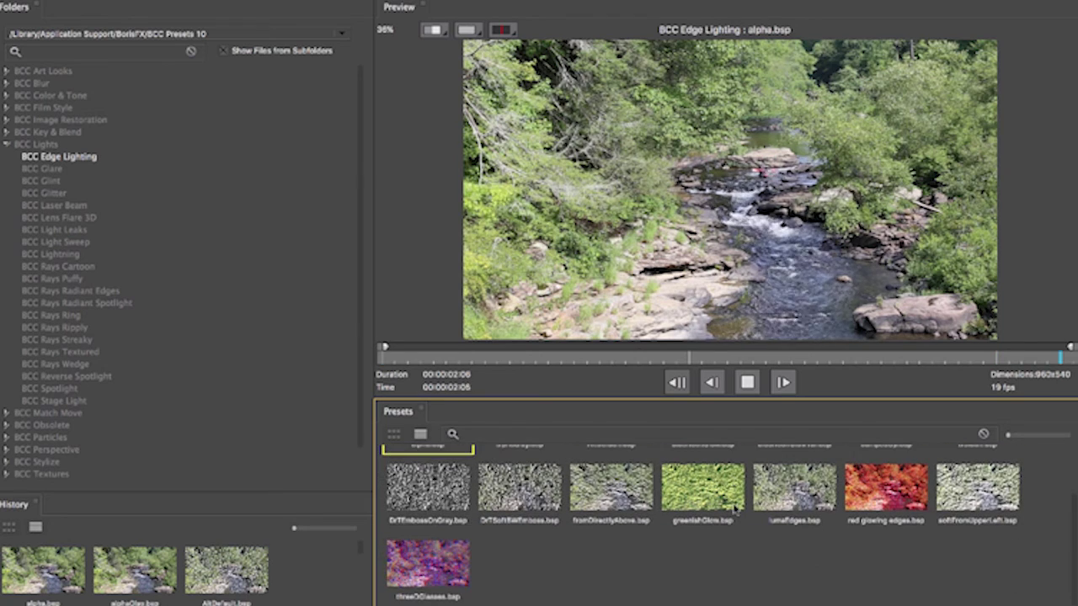
pyautogui.click(455, 560)
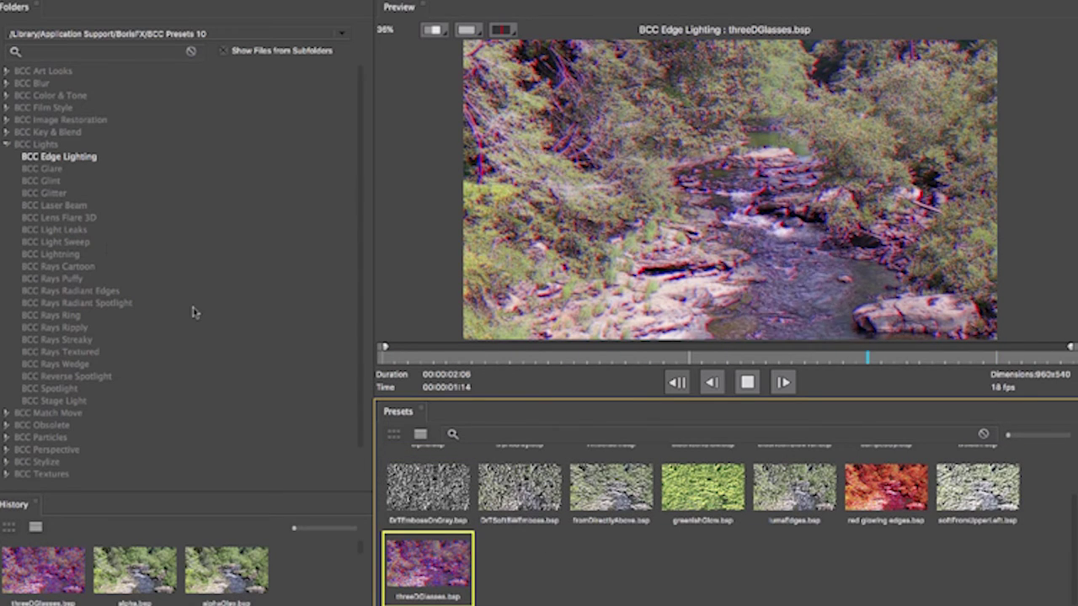
# Step: Preview BCC Rays Radiant Spotlight presets burnin.bsp and Default.bsp, then collapse BCC Lights
pyautogui.click(64, 304)
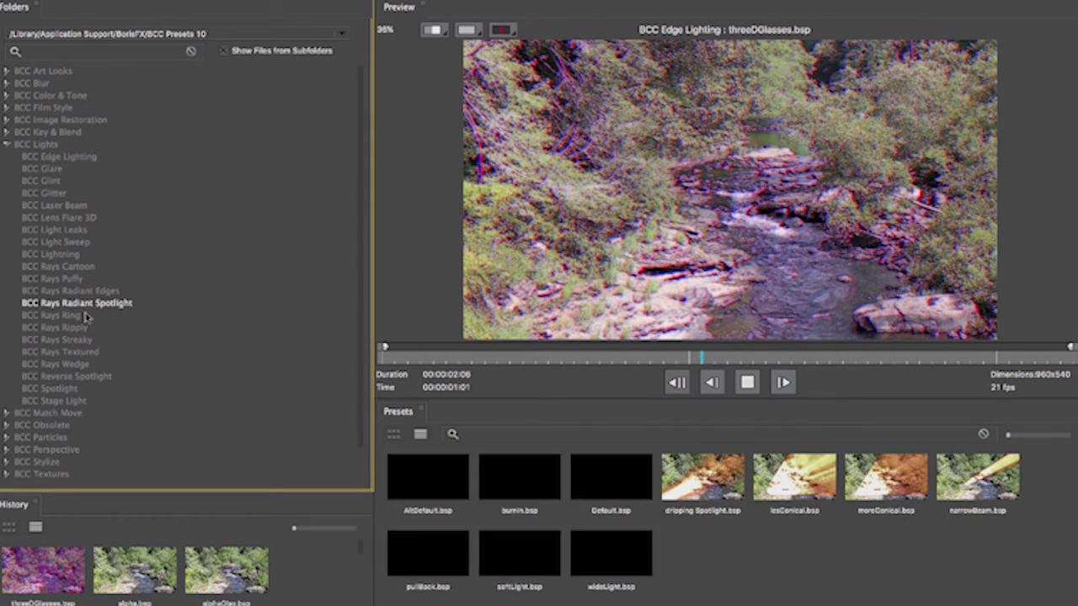
pyautogui.click(511, 482)
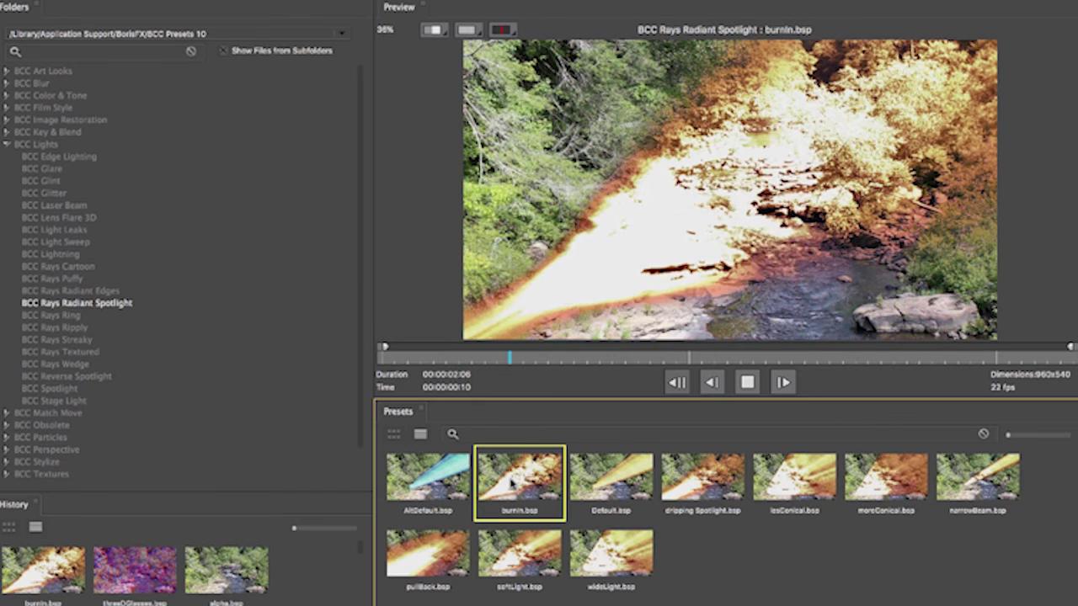
pyautogui.click(611, 478)
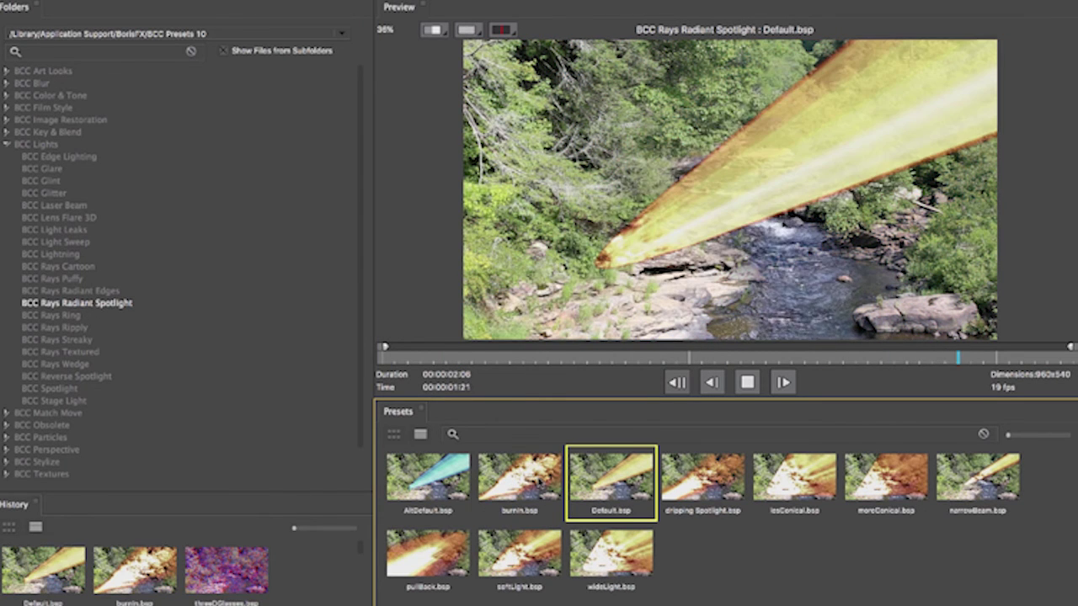
pyautogui.click(7, 144)
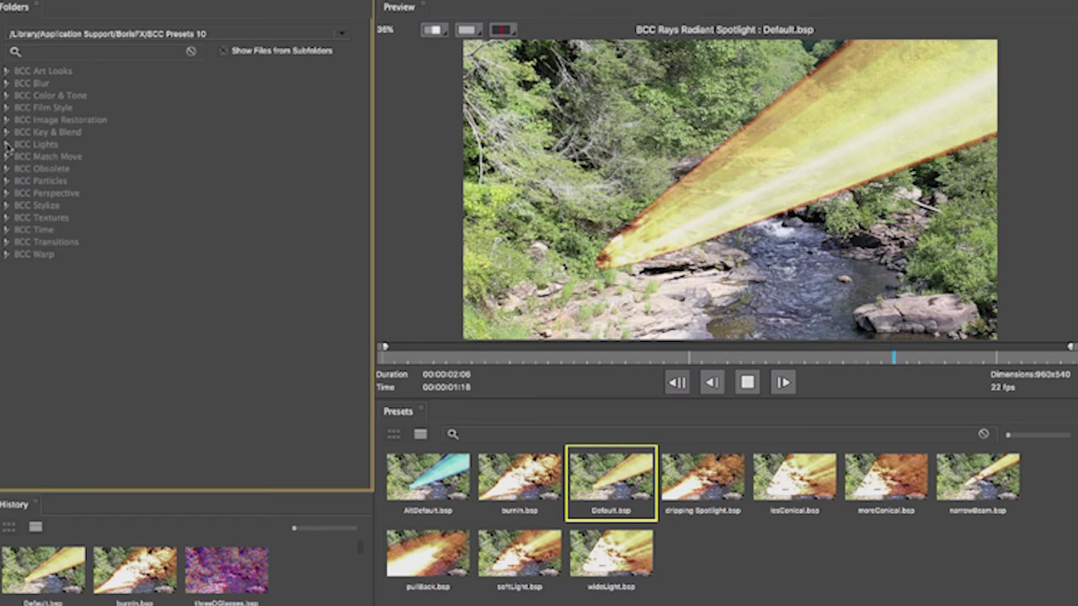
# Step: Under BCC Blur > Fast Lens Blur, compare CatadioMirrorLens1Boost, CatadioptricMirrorLens1 and CatadioptricMirrorLens2
pyautogui.click(7, 83)
pyautogui.click(60, 107)
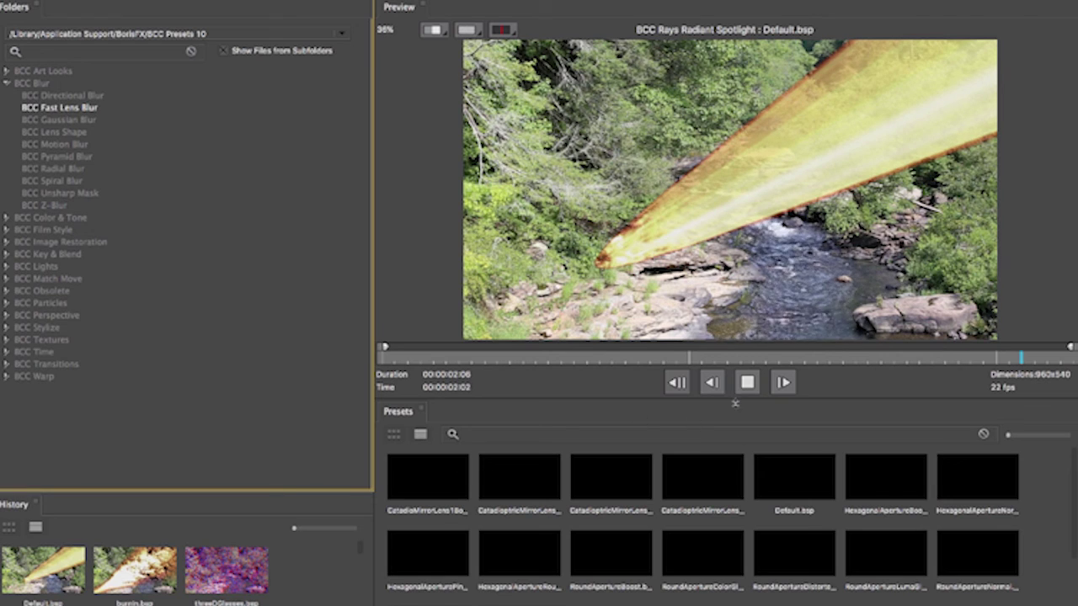
pyautogui.click(747, 384)
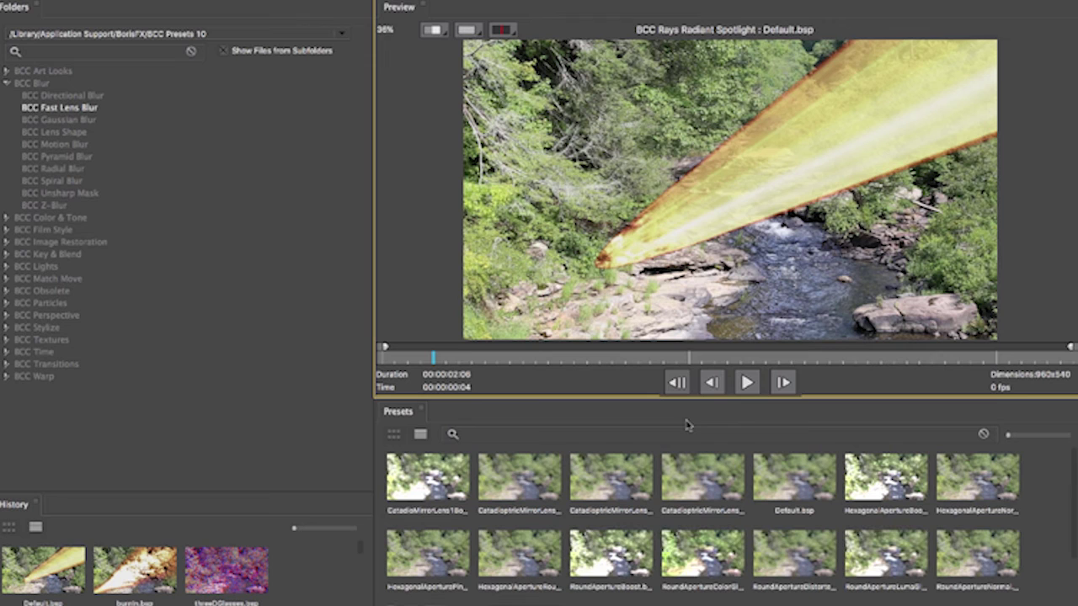
pyautogui.click(746, 383)
pyautogui.click(430, 485)
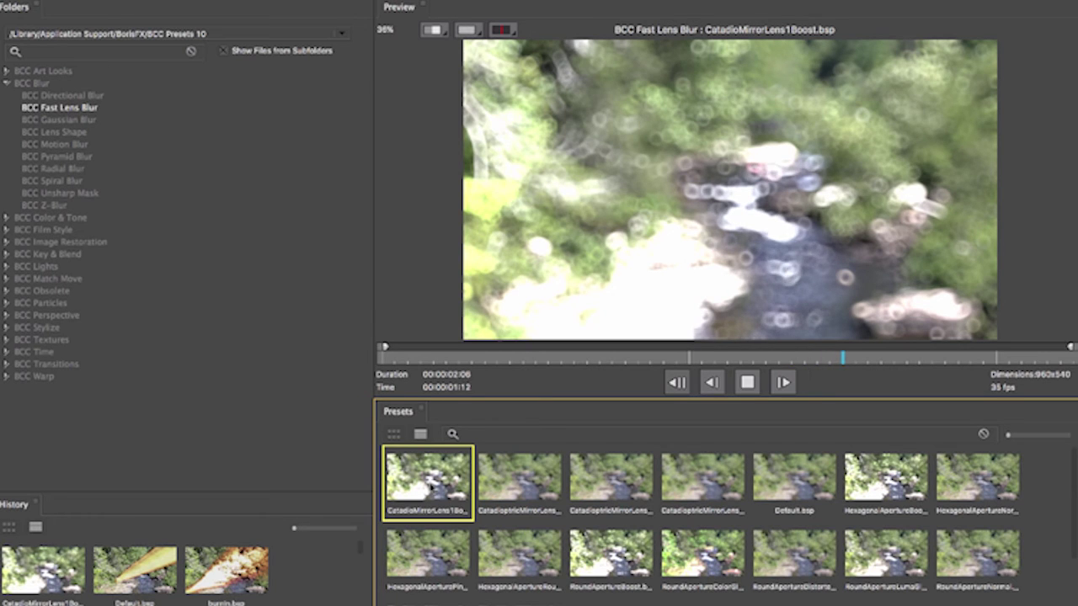
pyautogui.press('Right')
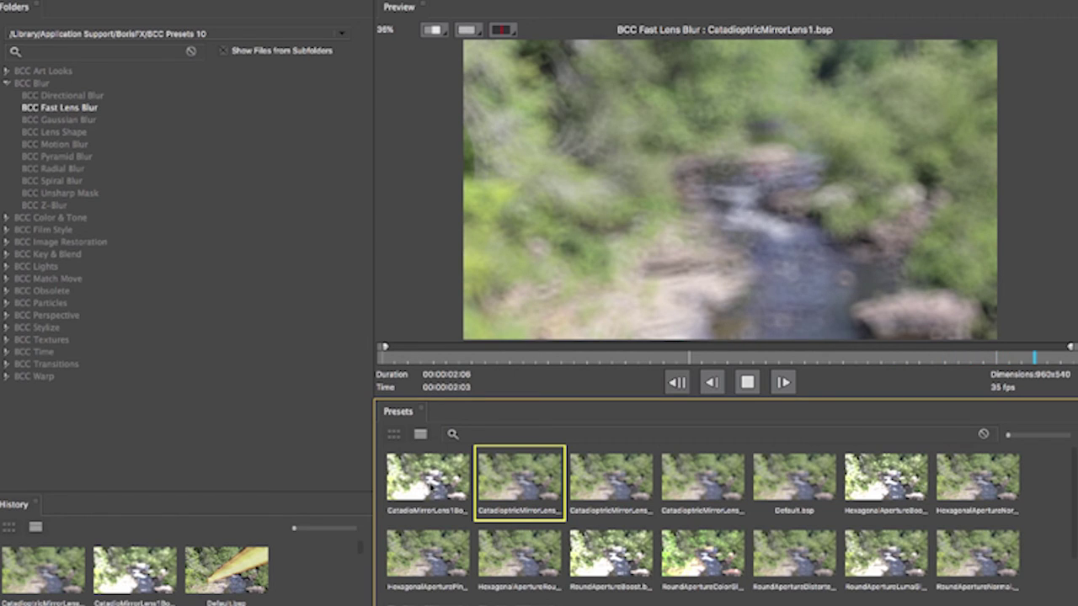
pyautogui.press('Right')
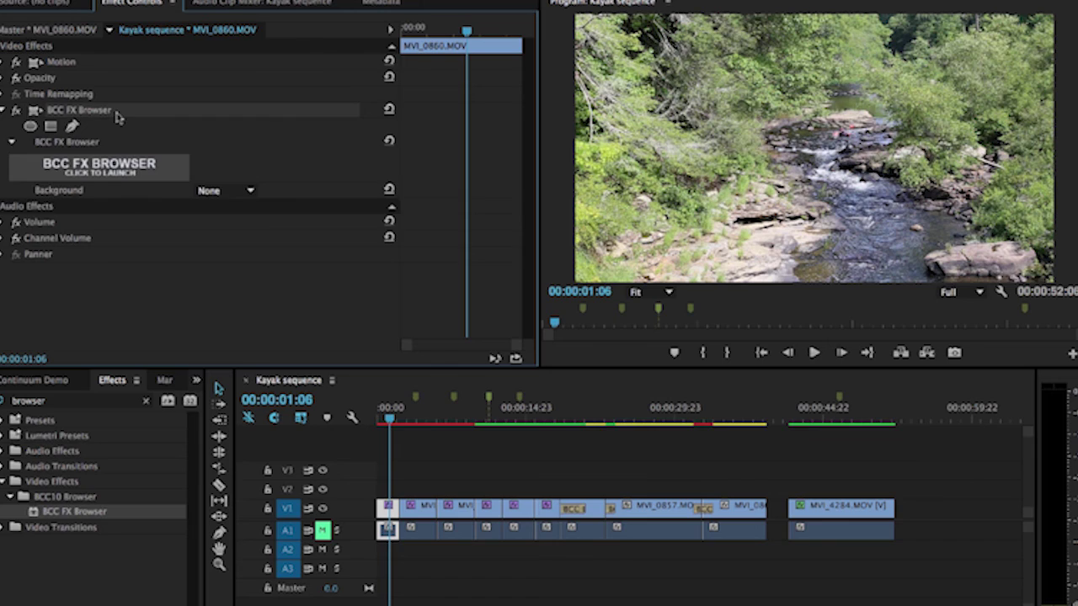
# Step: Close FX Browser, apply BCC Fast Lens Blur to MVI_0860.MOV, and load CatadioptricMirrorLens1.bsp
pyautogui.press('Delete')
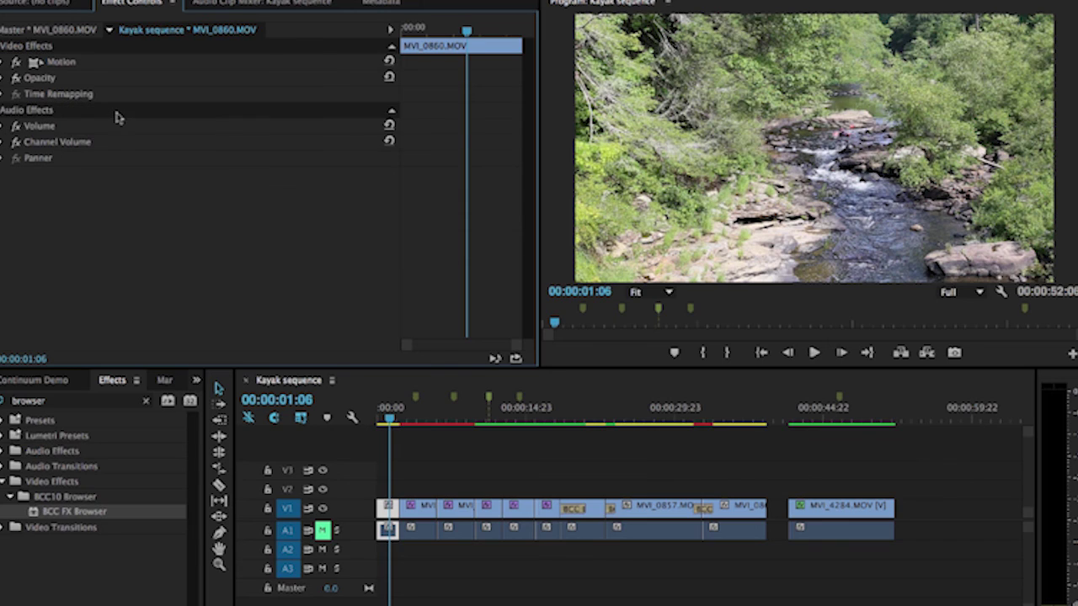
pyautogui.click(73, 402)
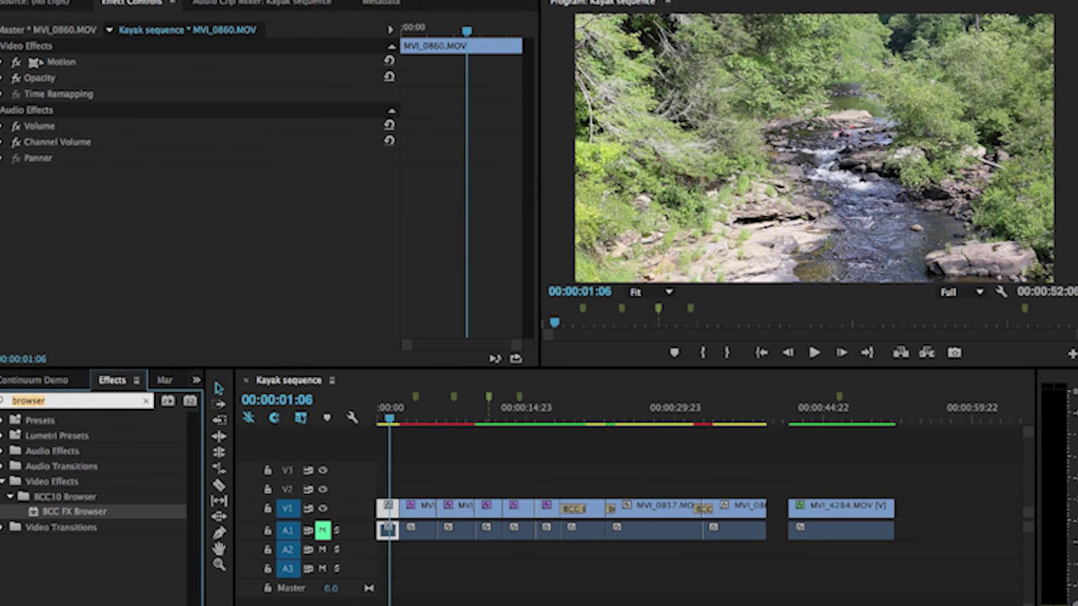
pyautogui.write('lens blur')
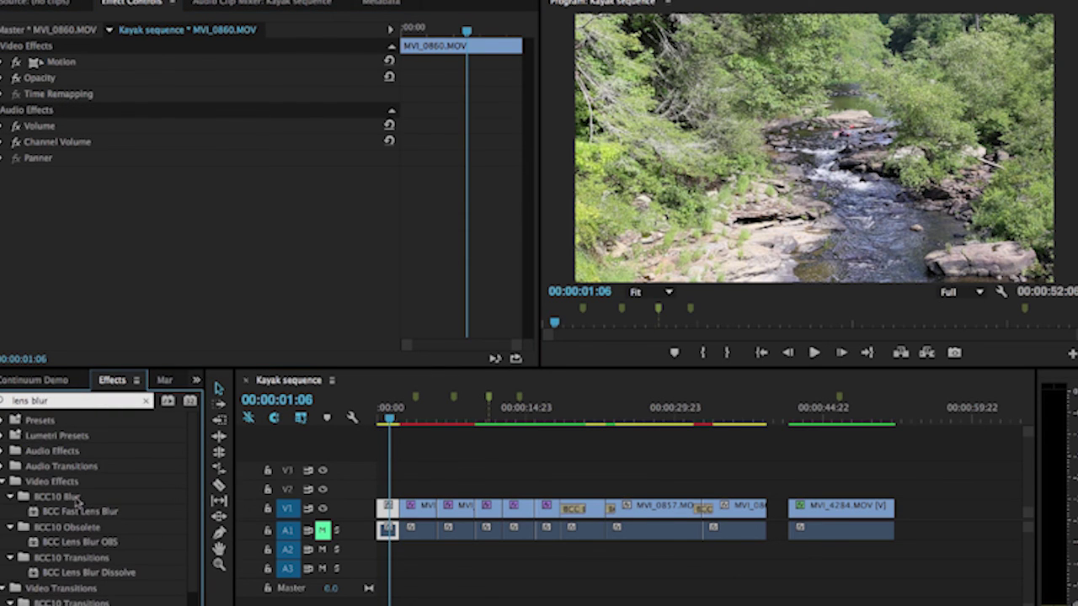
pyautogui.moveTo(34, 511); pyautogui.dragTo(387, 506)
pyautogui.click(141, 194)
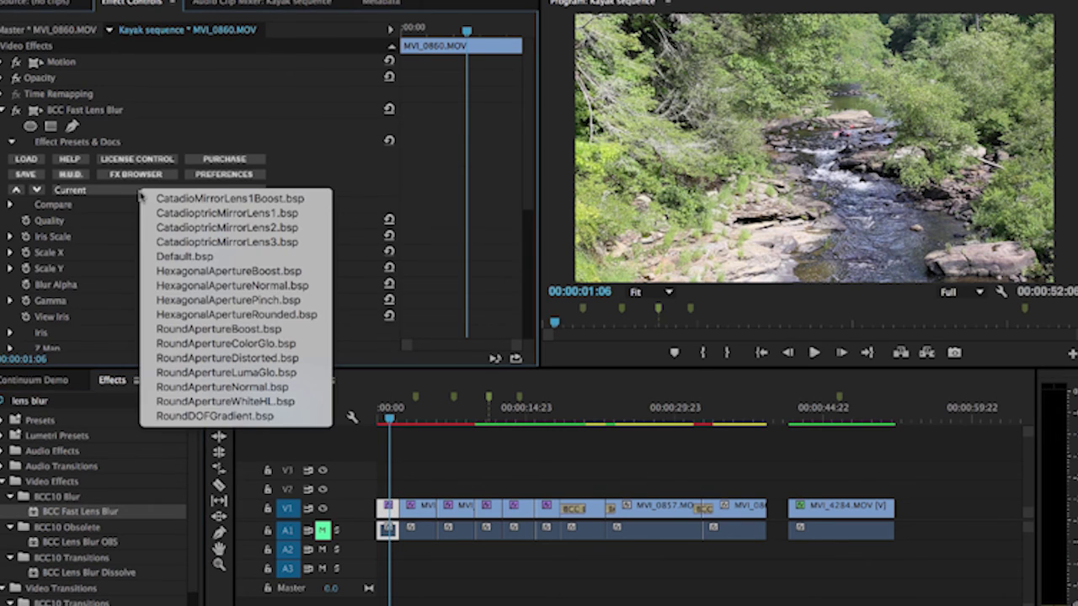
pyautogui.click(192, 214)
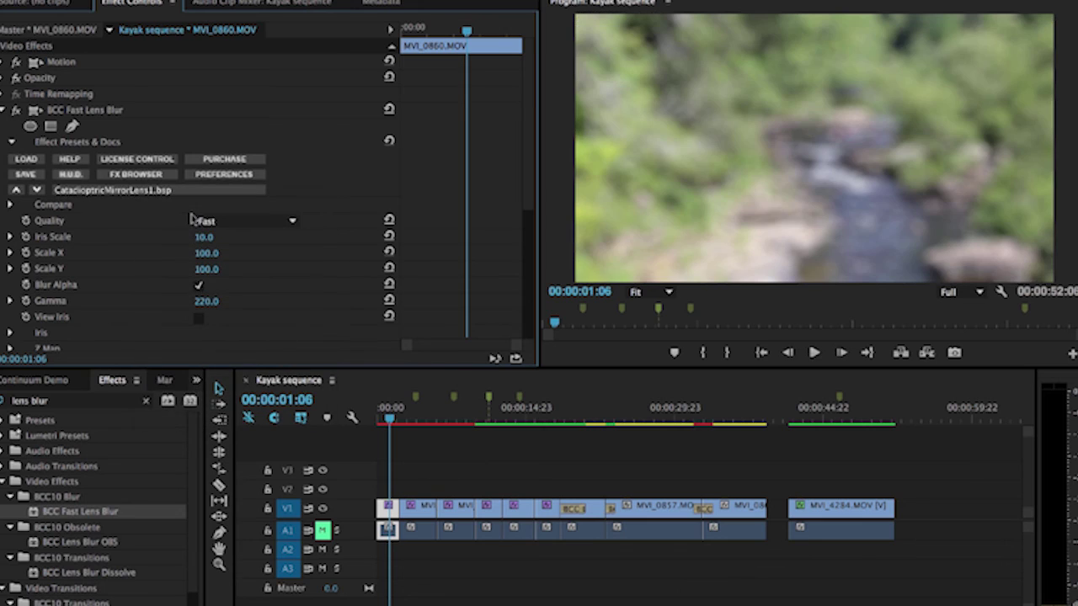